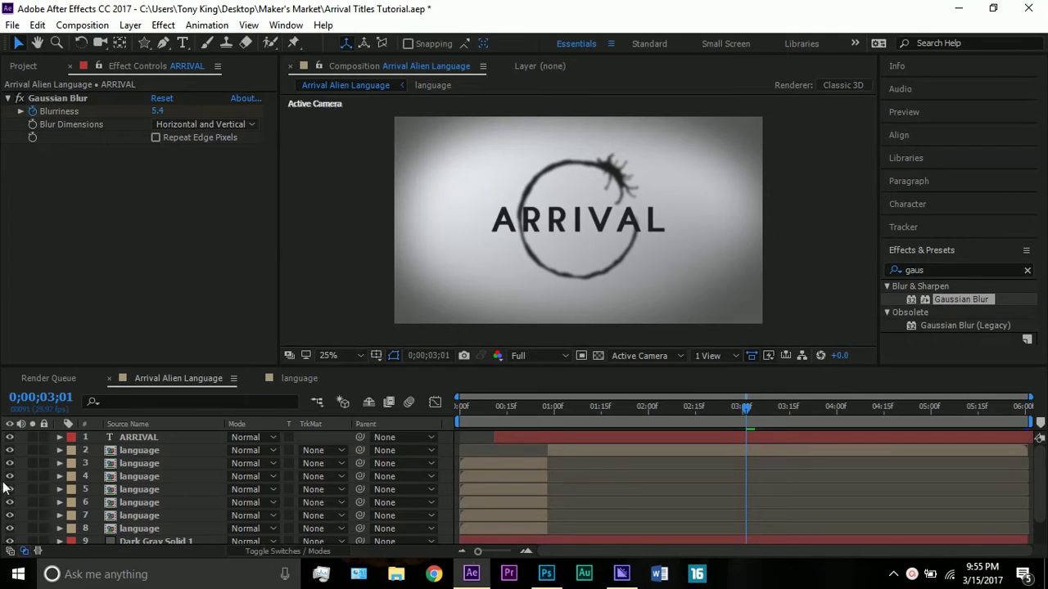
Step: Hide the ARRIVAL text layer in the Arrival Alien Language composition
{"action": "left_click", "coordinate": [10, 437]}
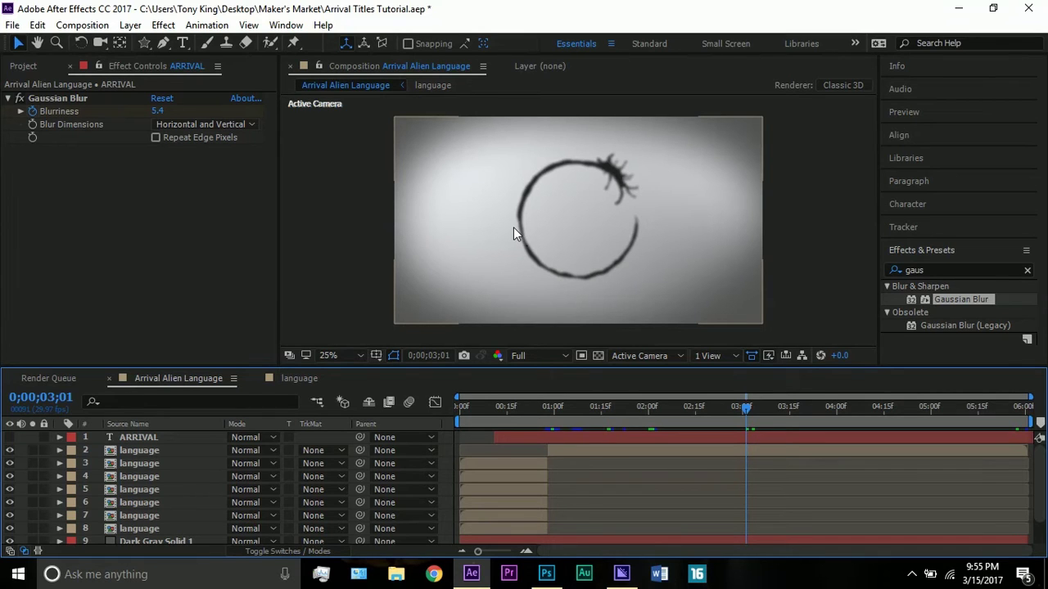
{"action": "left_click", "coordinate": [513, 228]}
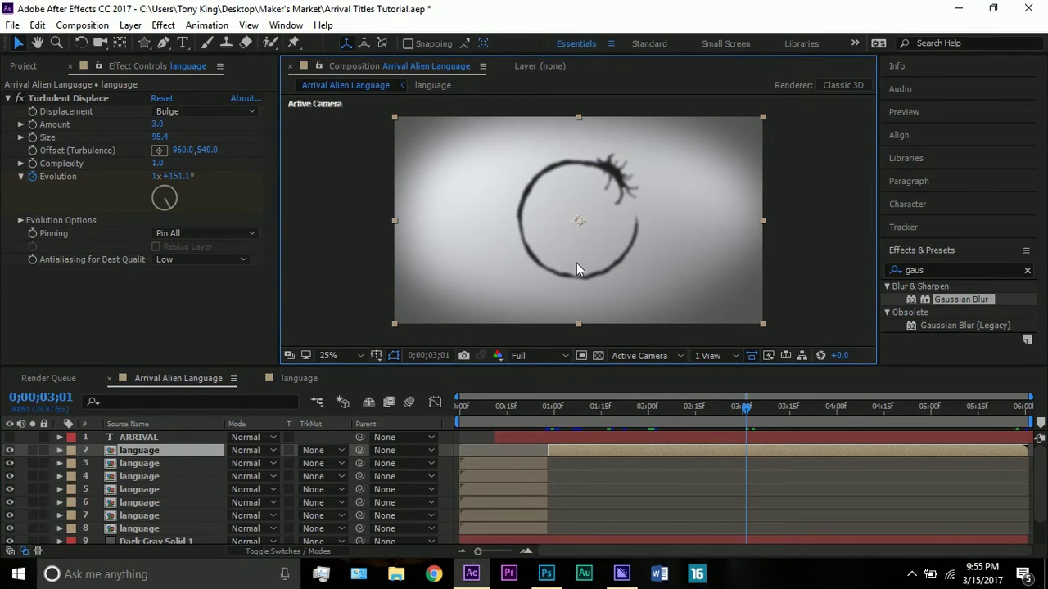
{"action": "left_click", "coordinate": [747, 416]}
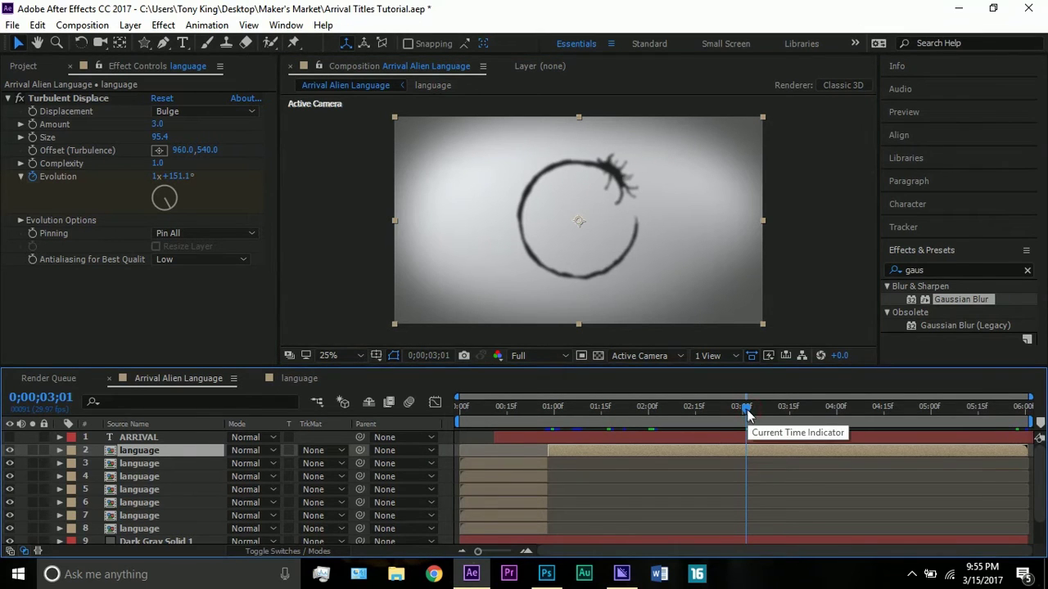
{"action": "left_click", "coordinate": [794, 316]}
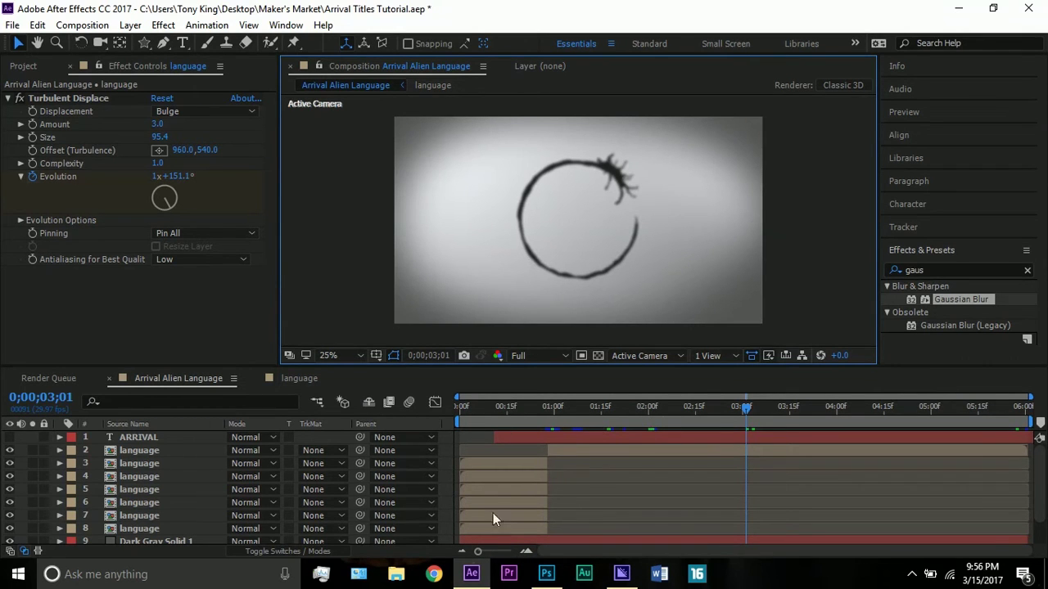
Step: Switch to Photoshop to examine the ink ring artwork in arrival2.psd, and return to After Effects
{"action": "left_click", "coordinate": [541, 576]}
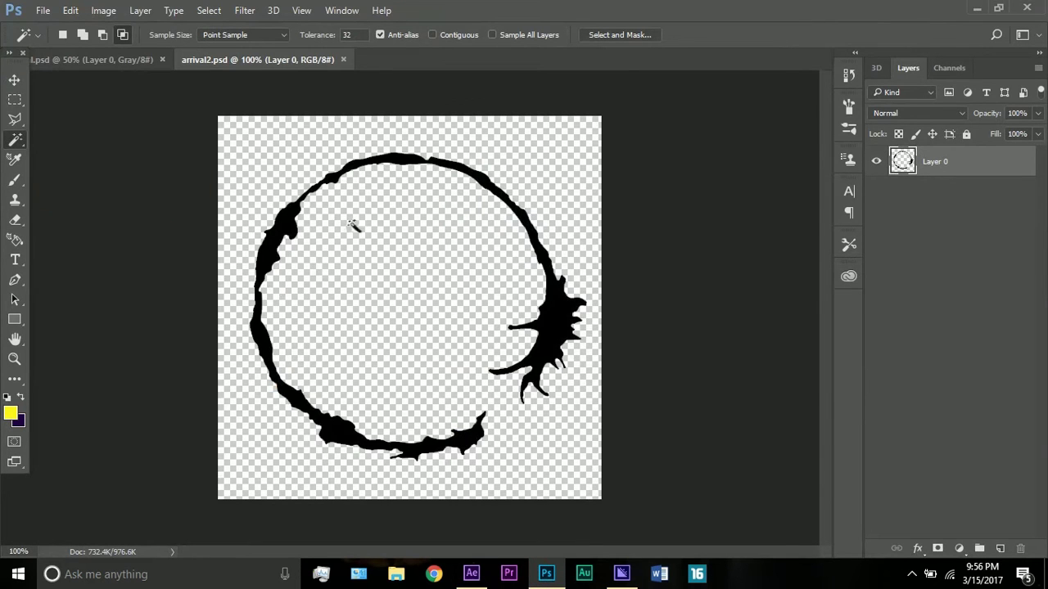
{"action": "left_click", "coordinate": [492, 553]}
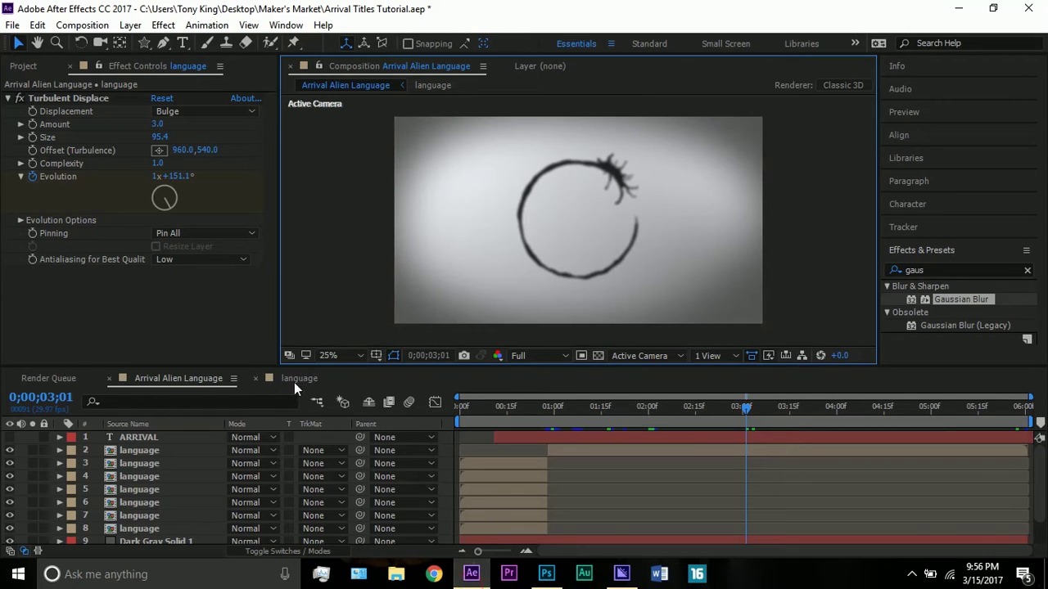
{"action": "left_click", "coordinate": [296, 379]}
{"action": "left_click", "coordinate": [161, 380]}
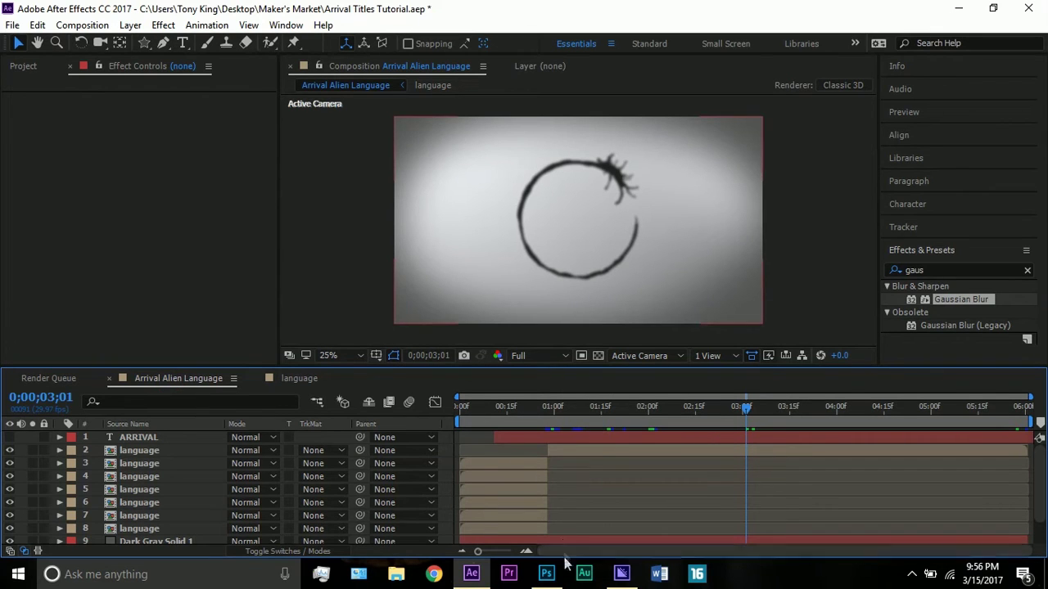
{"action": "mouse_move", "coordinate": [558, 576]}
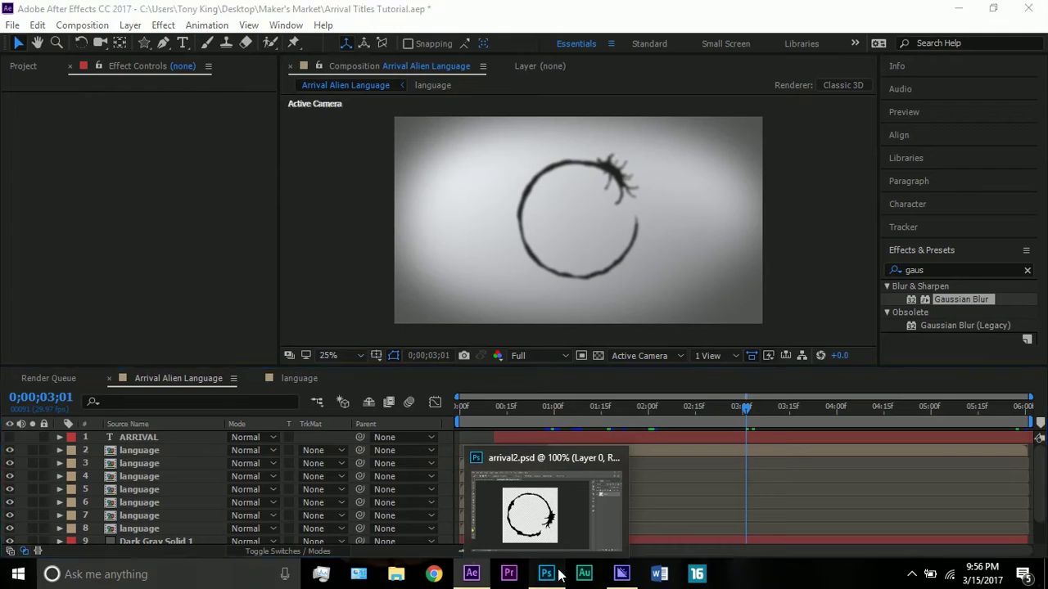
{"action": "left_click", "coordinate": [558, 576]}
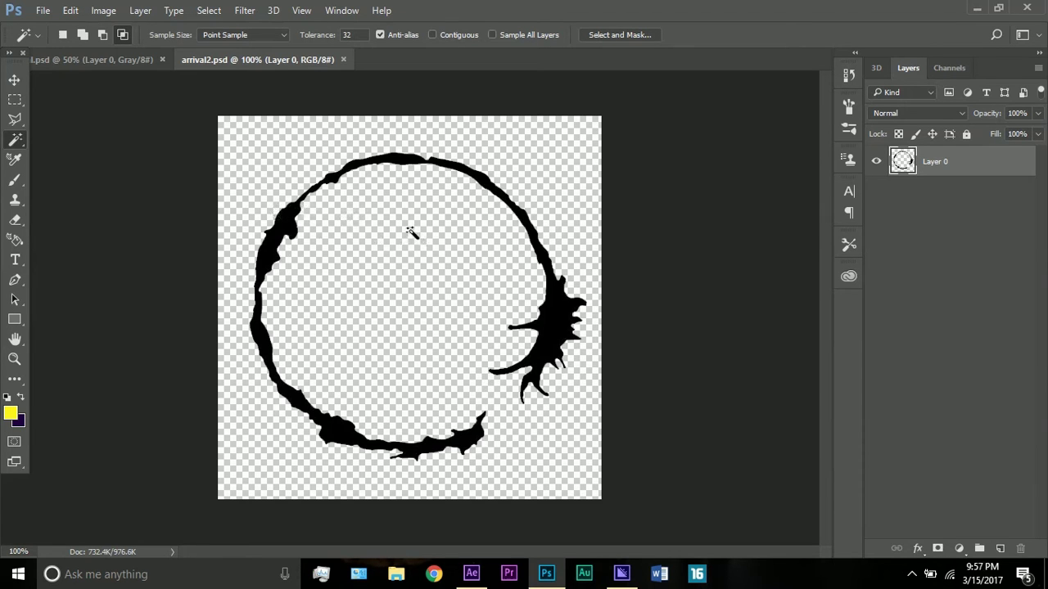
{"action": "left_click", "coordinate": [473, 573]}
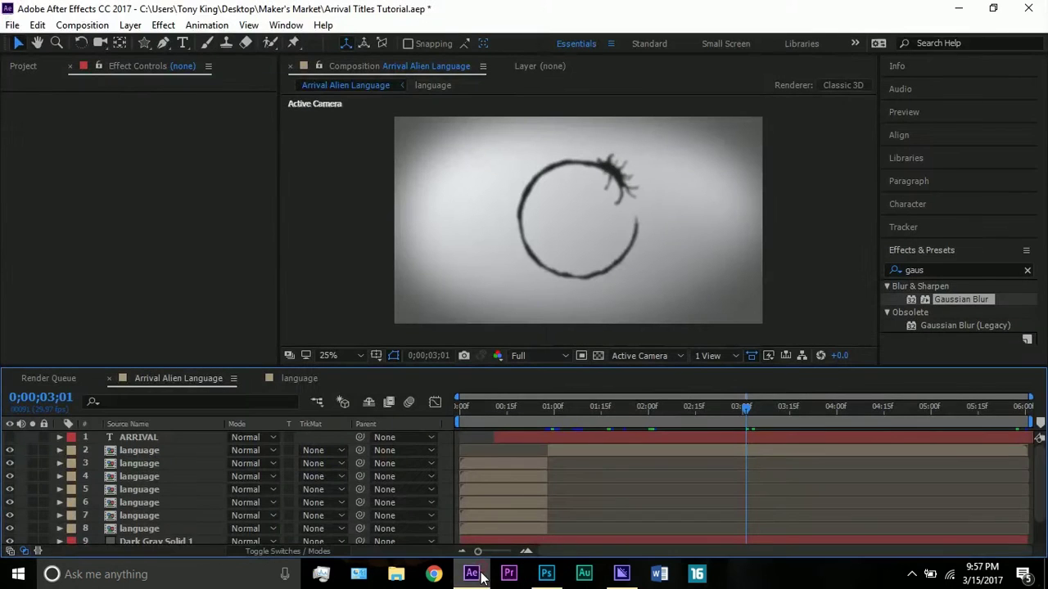
Step: Locate the imported arrival2.psd and arrival.psd files among the project items
{"action": "left_click", "coordinate": [20, 67]}
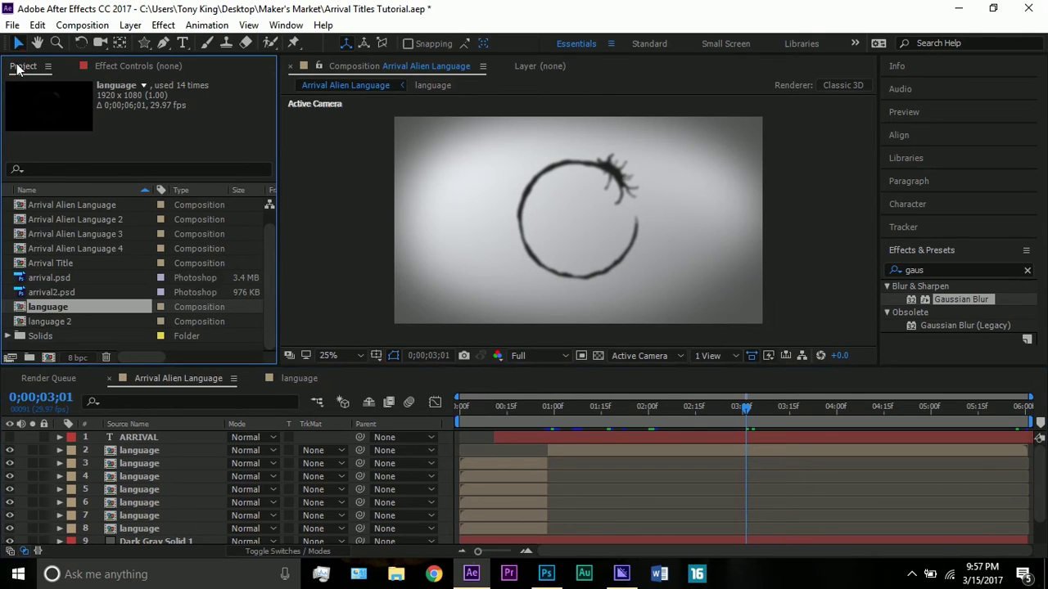
{"action": "left_click", "coordinate": [63, 296]}
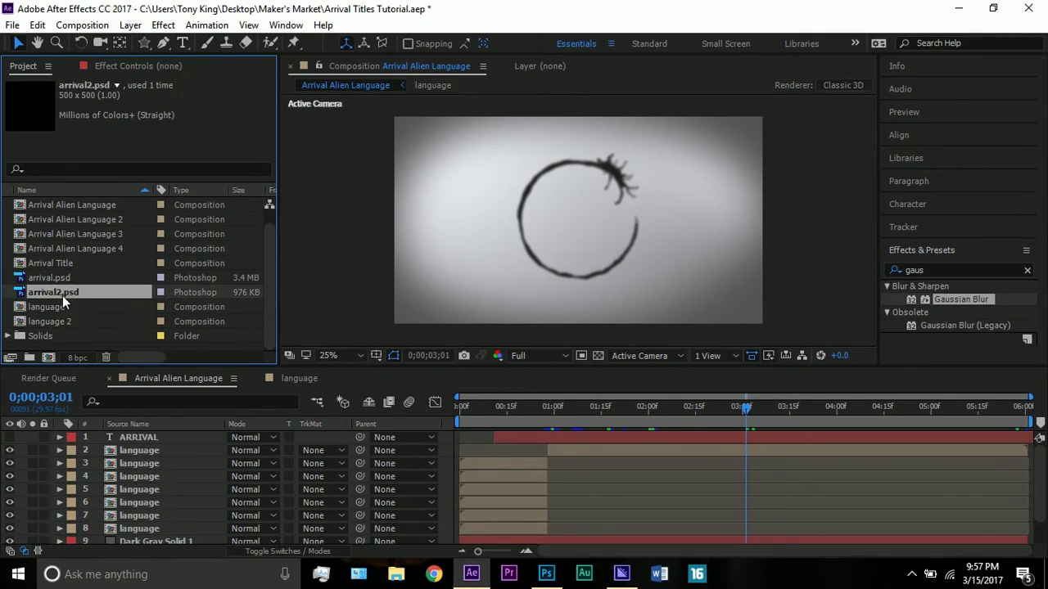
{"action": "left_click", "coordinate": [66, 278]}
{"action": "scroll", "coordinate": [83, 282], "scroll_direction": "up", "scroll_amount": 1}
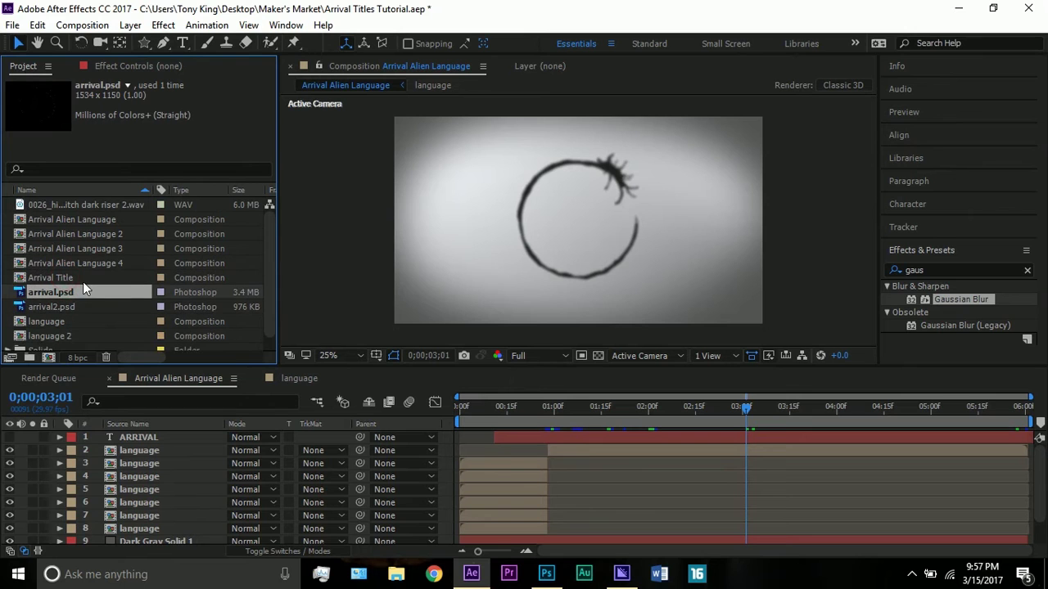
Step: Switch to Photoshop to view the other ink ring document, arrival.psd, and return to After Effects
{"action": "left_click", "coordinate": [546, 573]}
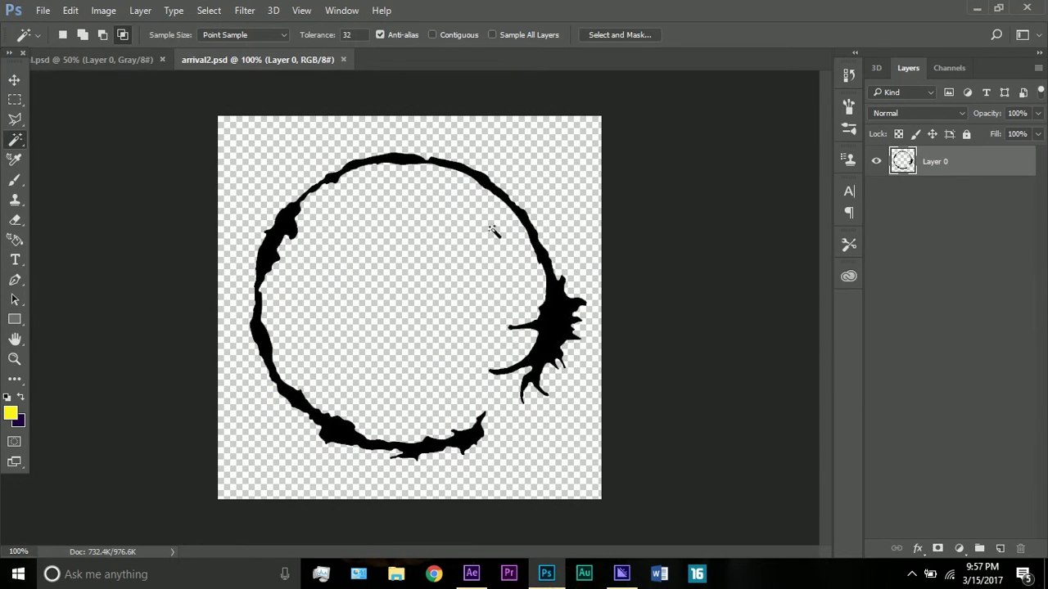
{"action": "left_click", "coordinate": [138, 61]}
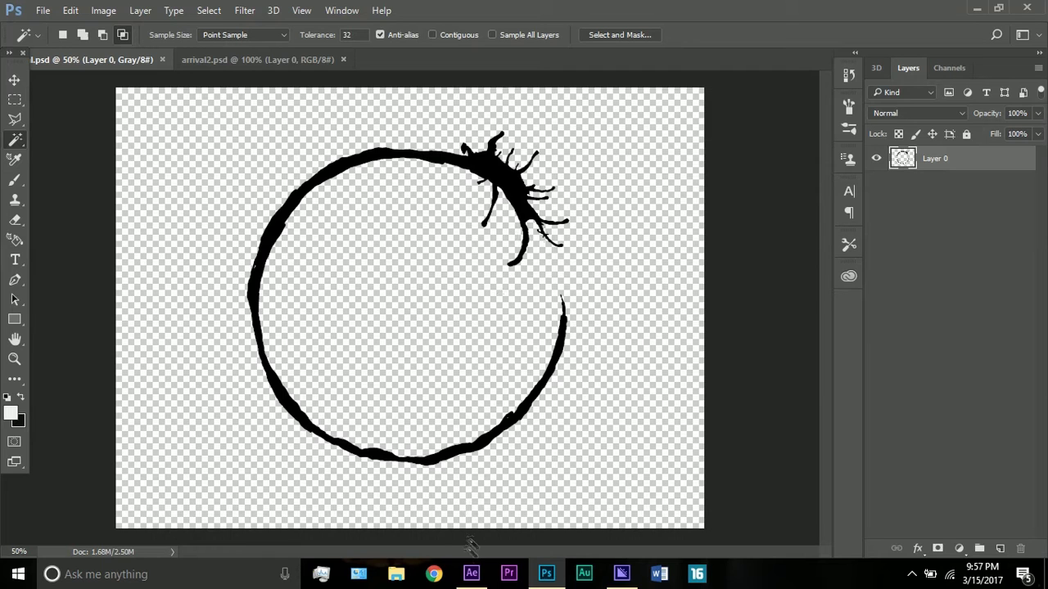
{"action": "left_click", "coordinate": [471, 577]}
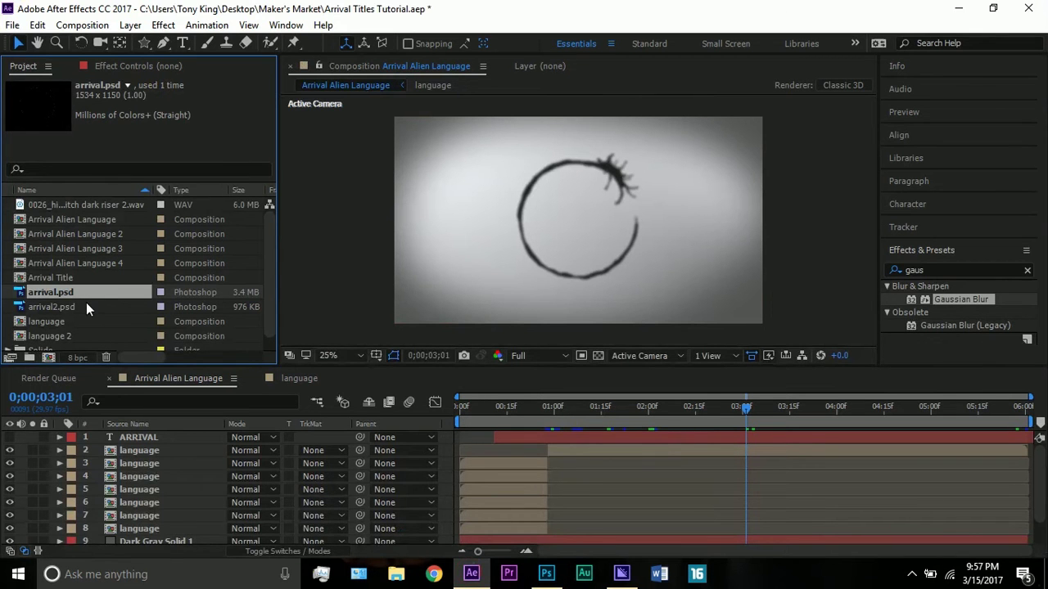
Step: Open the language composition and collapse the properties of the auto-traced arrival.psd 2 layer
{"action": "left_click", "coordinate": [290, 379]}
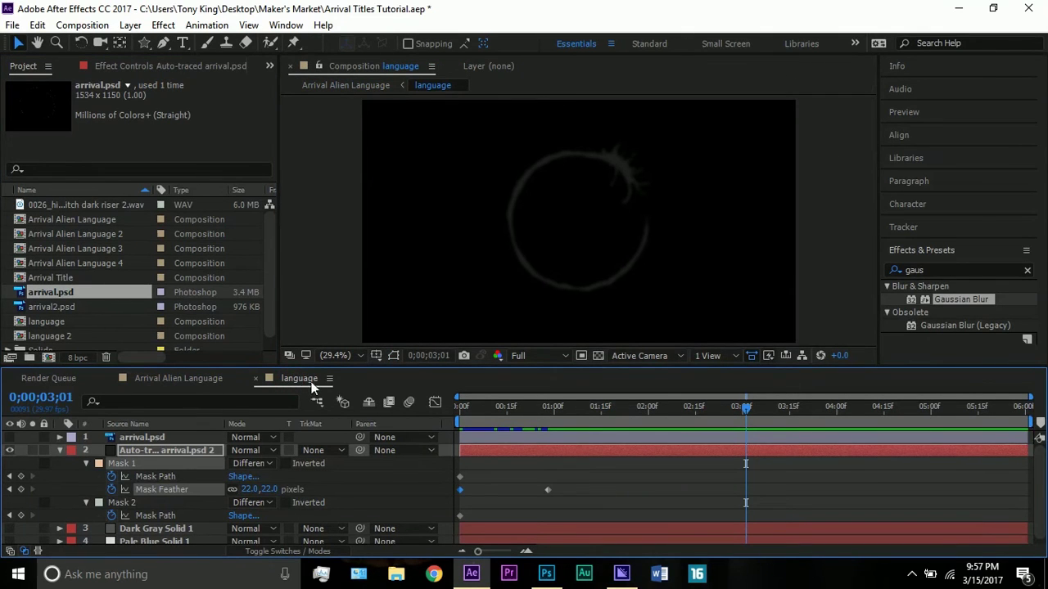
{"action": "scroll", "coordinate": [435, 276], "scroll_direction": "down", "scroll_amount": 2}
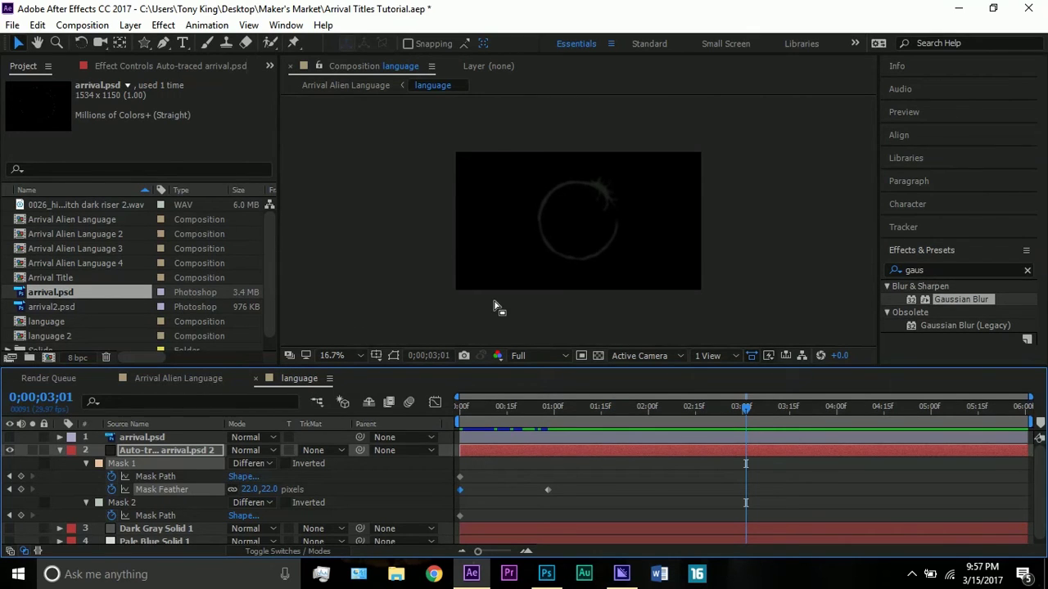
{"action": "scroll", "coordinate": [493, 307], "scroll_direction": "up", "scroll_amount": 2}
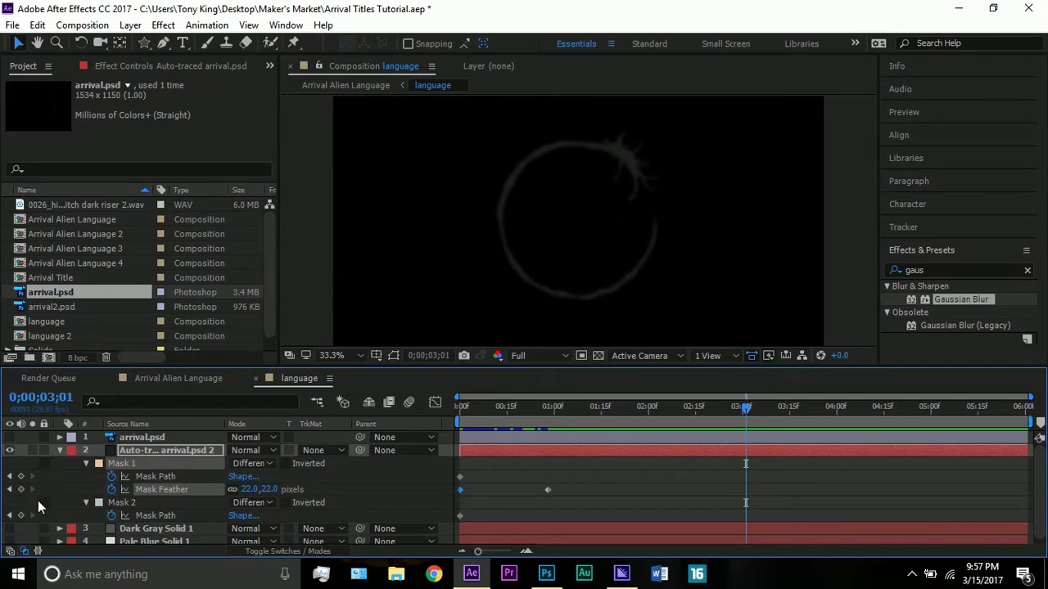
{"action": "left_click", "coordinate": [59, 452]}
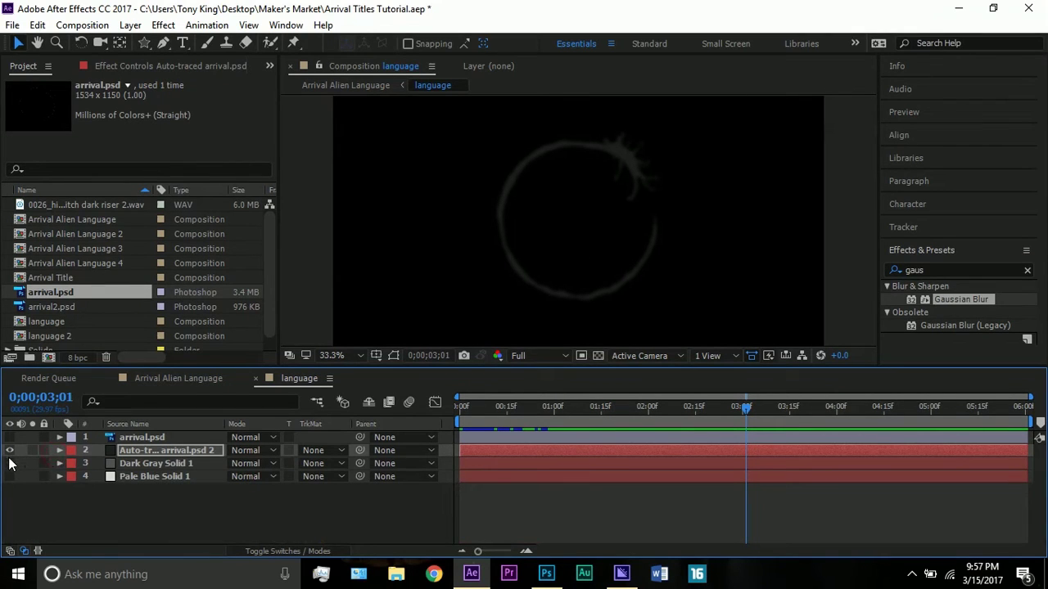
Step: Make the Dark Gray Solid 1 and Pale Blue Solid 1 layers visible and hide the auto-traced arrival.psd 2 layer
{"action": "left_click_drag", "start_coordinate": [168, 484], "coordinate": [168, 481]}
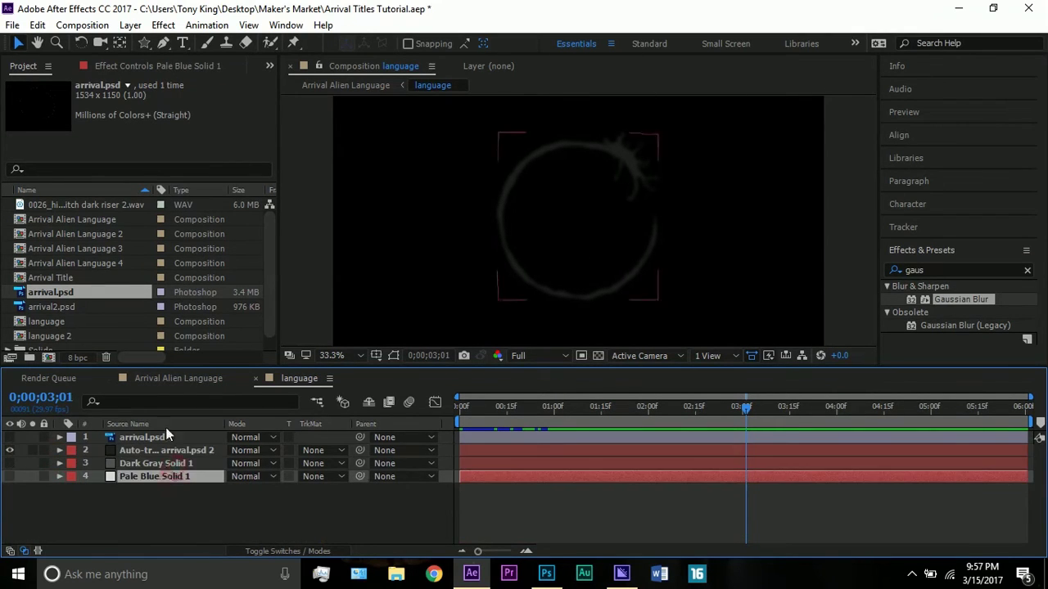
{"action": "left_click", "coordinate": [10, 476]}
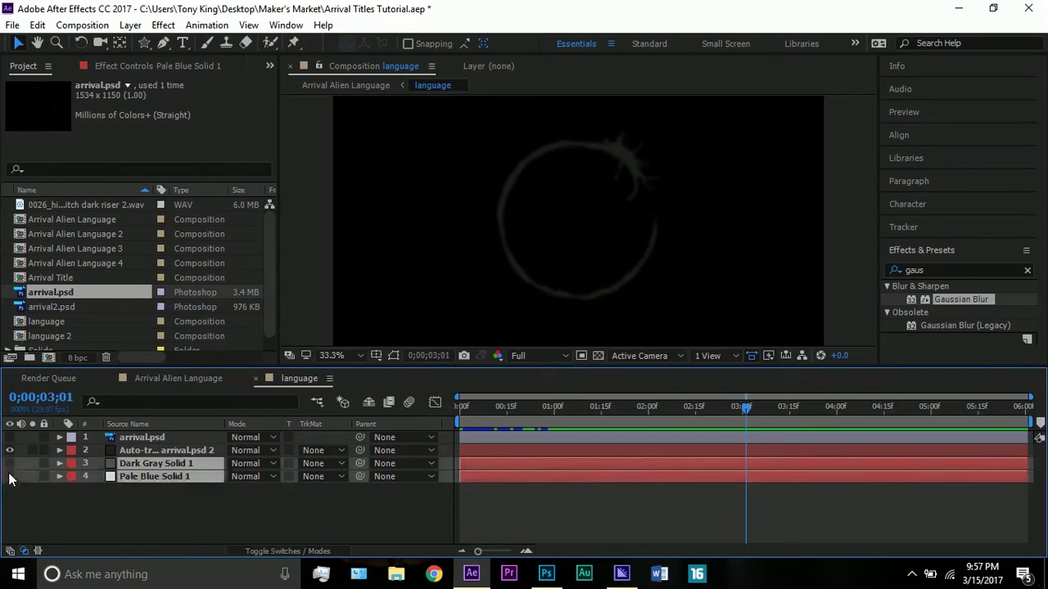
{"action": "left_click", "coordinate": [9, 463]}
{"action": "left_click", "coordinate": [117, 514]}
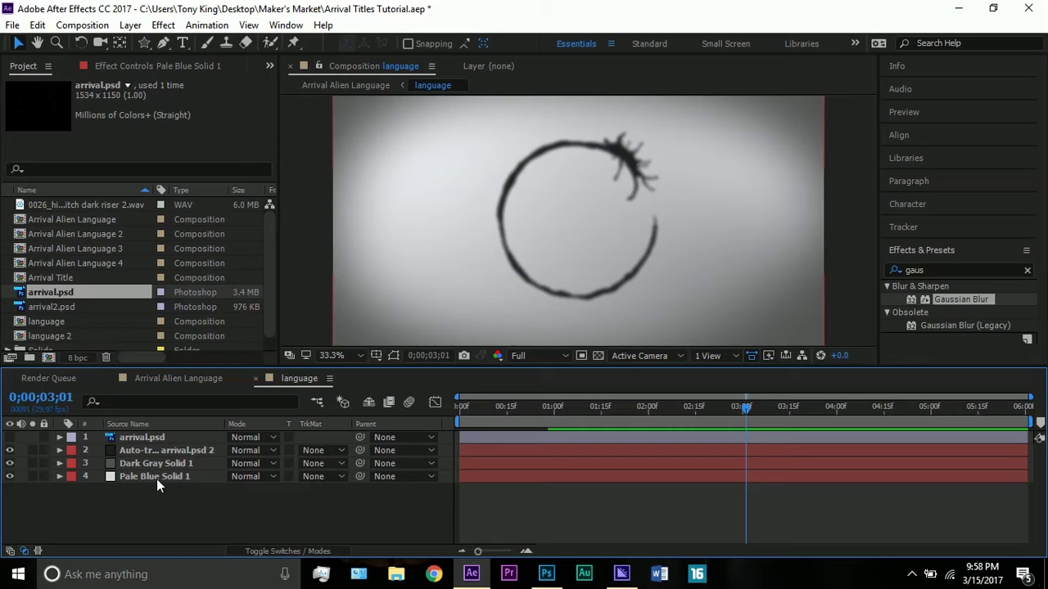
{"action": "left_click", "coordinate": [10, 451]}
Step: Solo Pale Blue Solid 1 and Dark Gray Solid 1 in turn to inspect the background, and clear both solos
{"action": "left_click", "coordinate": [32, 477]}
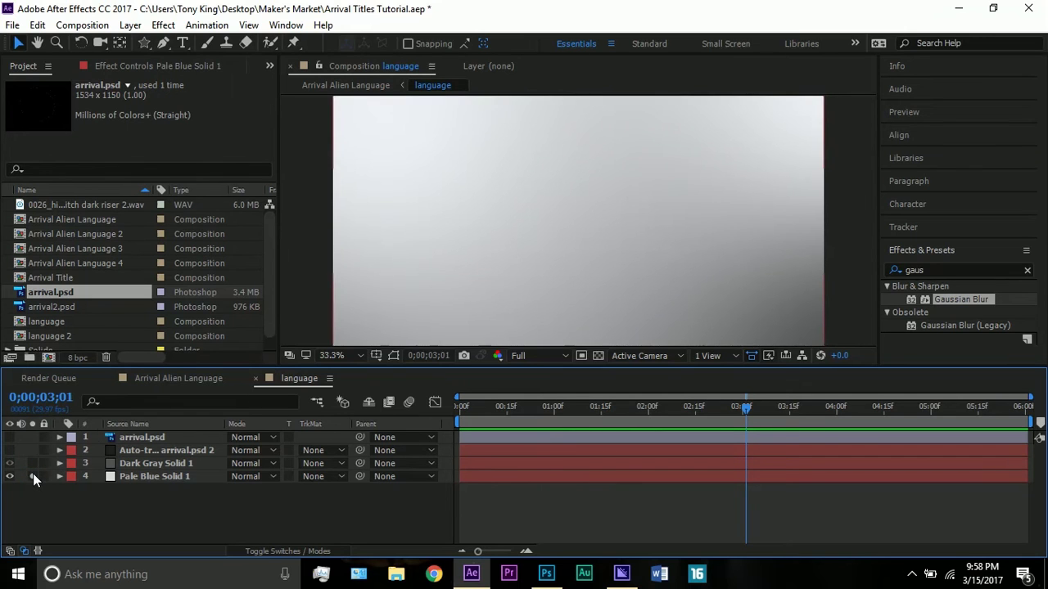
{"action": "left_click", "coordinate": [32, 475]}
{"action": "left_click", "coordinate": [32, 464]}
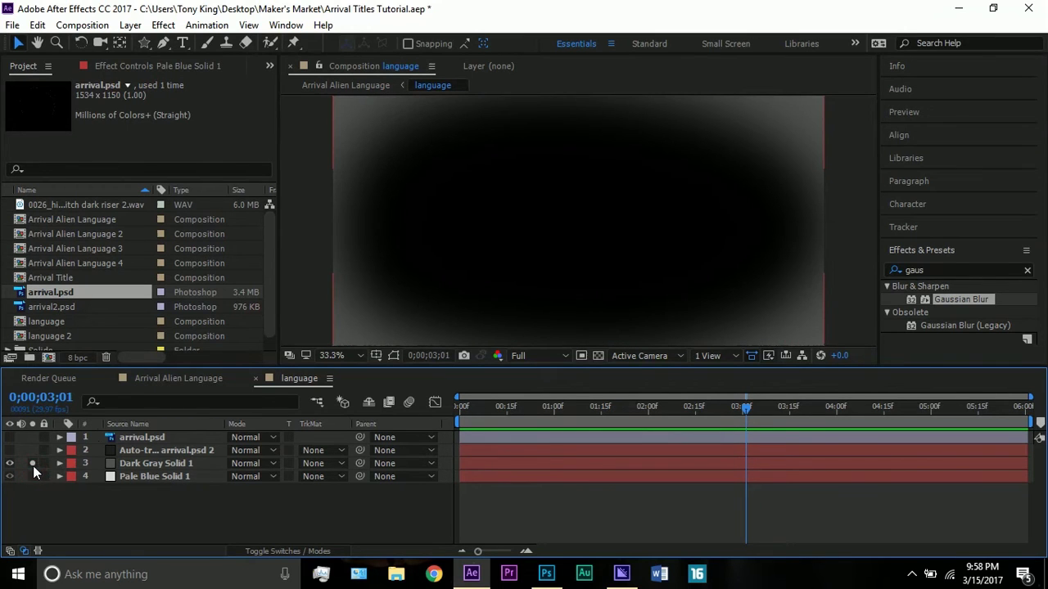
{"action": "left_click", "coordinate": [31, 475]}
{"action": "left_click", "coordinate": [130, 467]}
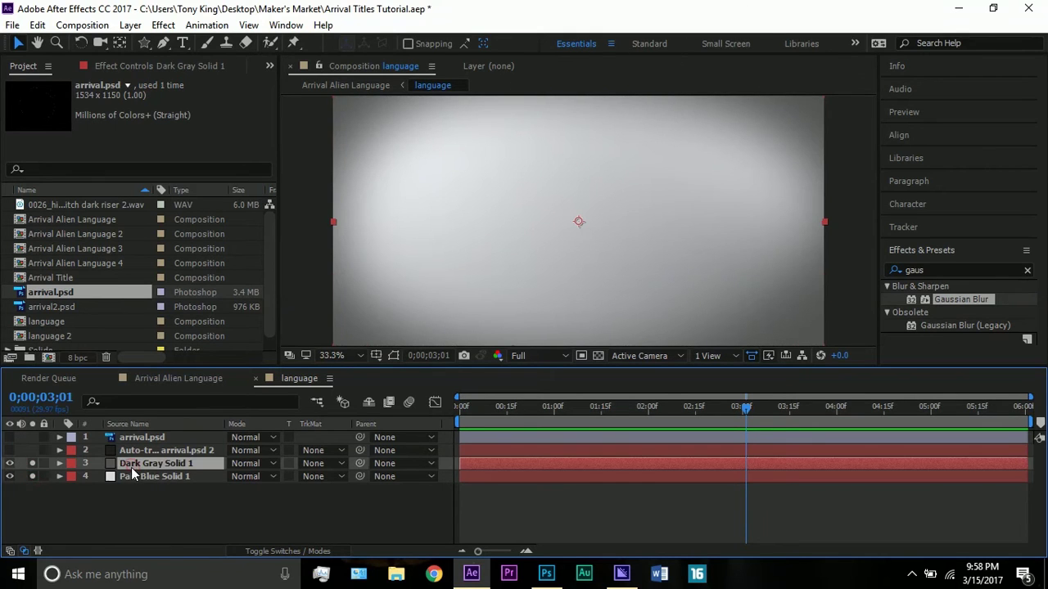
{"action": "key", "text": "F2"}
{"action": "left_click", "coordinate": [32, 476]}
{"action": "left_click", "coordinate": [32, 463]}
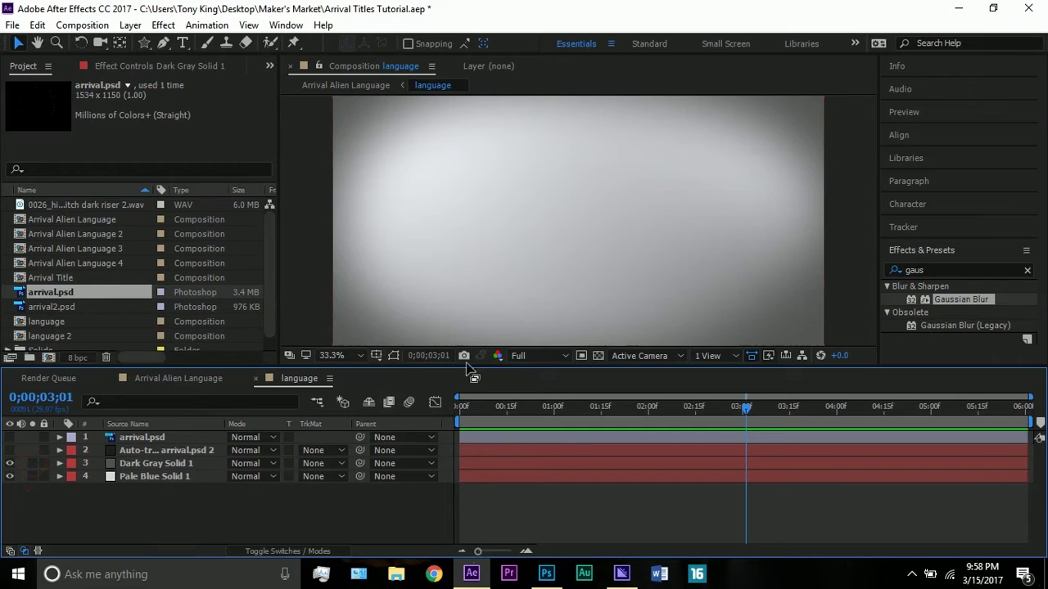
Step: Fit the language composition in its viewer and make the arrival.psd layer visible
{"action": "left_click", "coordinate": [346, 358]}
{"action": "left_click", "coordinate": [377, 98]}
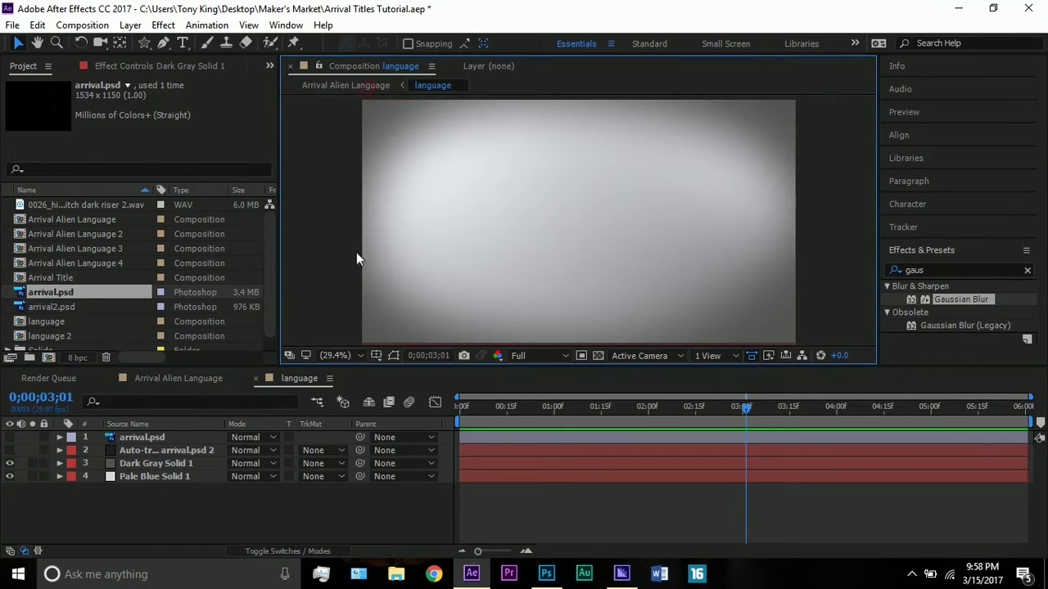
{"action": "left_click", "coordinate": [173, 441]}
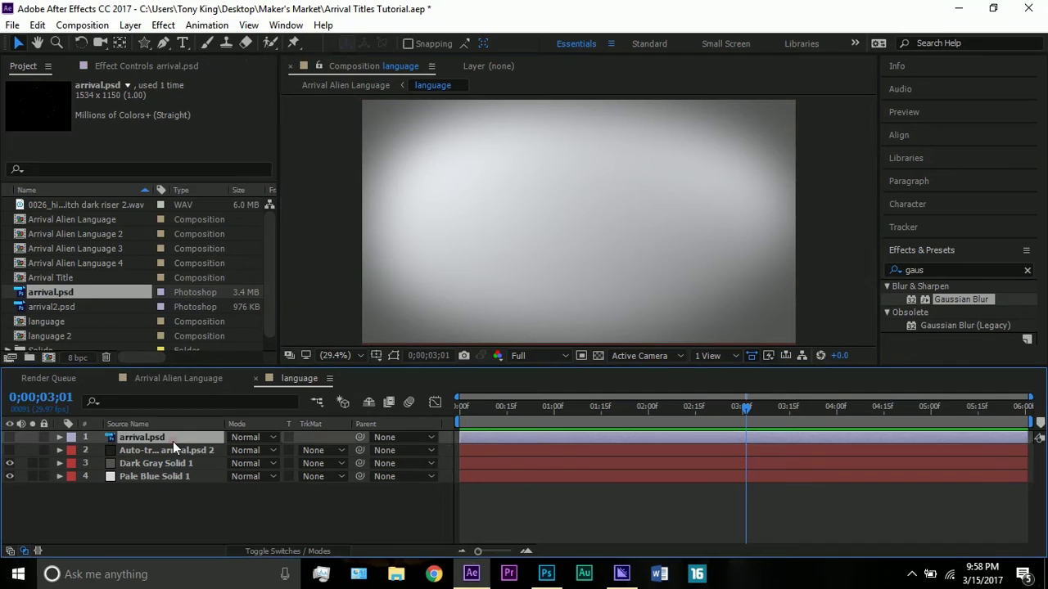
{"action": "left_click", "coordinate": [9, 438]}
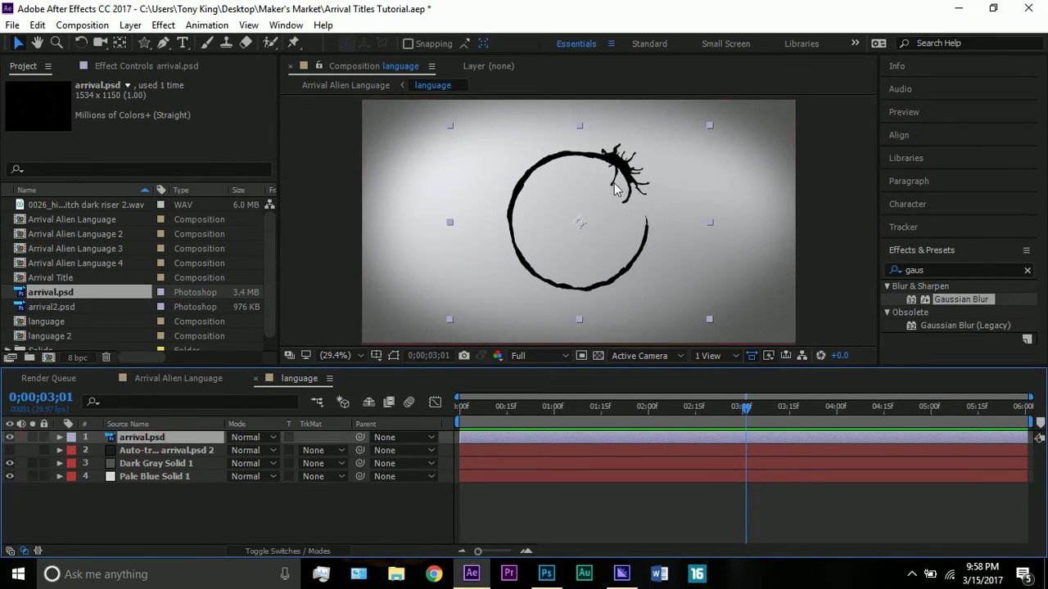
{"action": "mouse_move", "coordinate": [542, 275]}
{"action": "left_mouse_down"}
{"action": "mouse_move", "coordinate": [555, 275]}
{"action": "mouse_move", "coordinate": [534, 265]}
{"action": "left_mouse_up"}
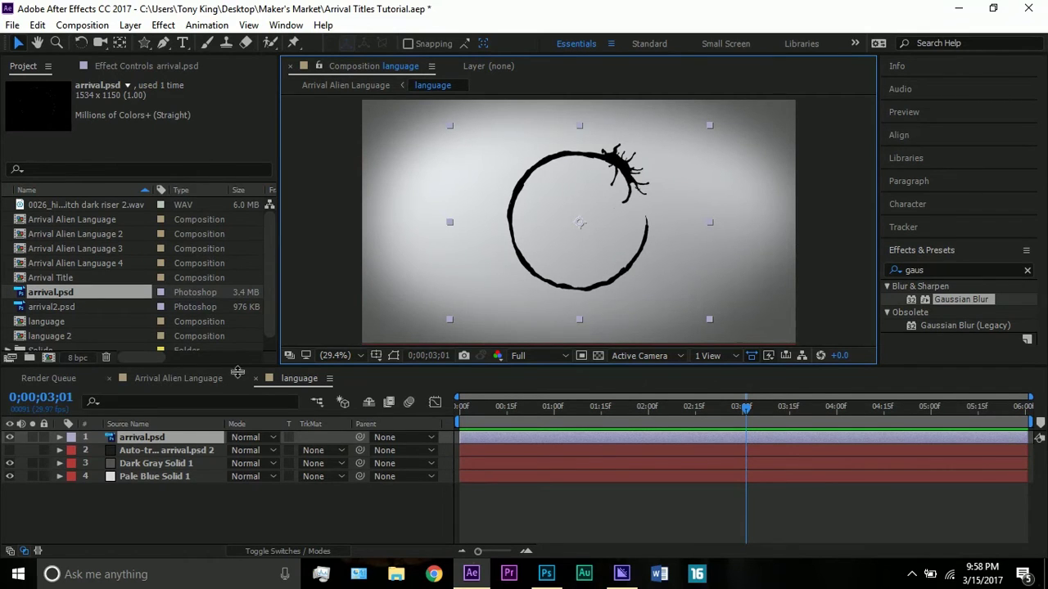
Step: Examine the Auto-trace options for the arrival.psd layer and close them without tracing
{"action": "left_click", "coordinate": [193, 437]}
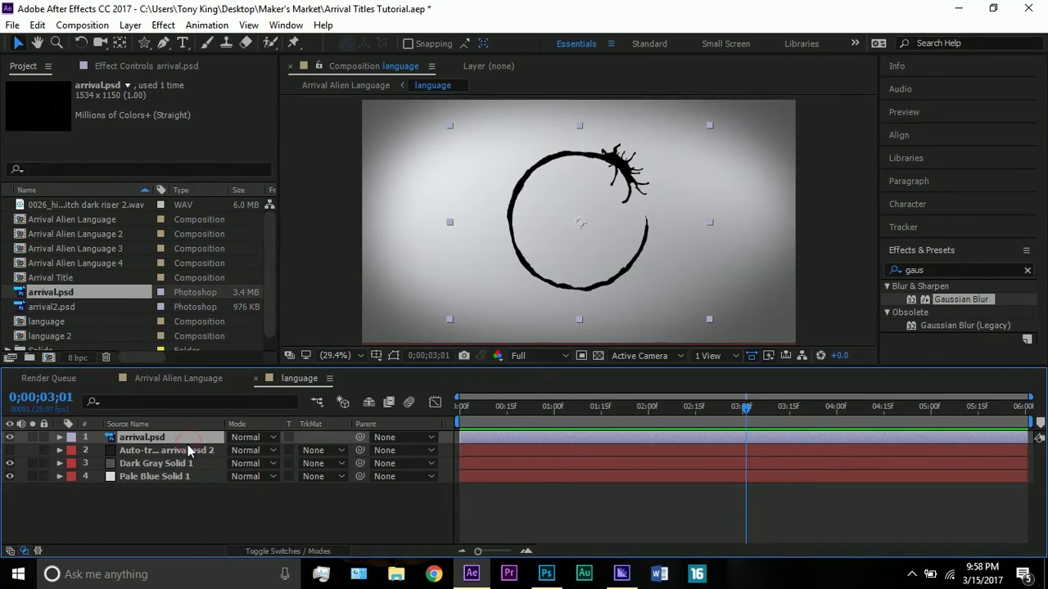
{"action": "left_click", "coordinate": [141, 27]}
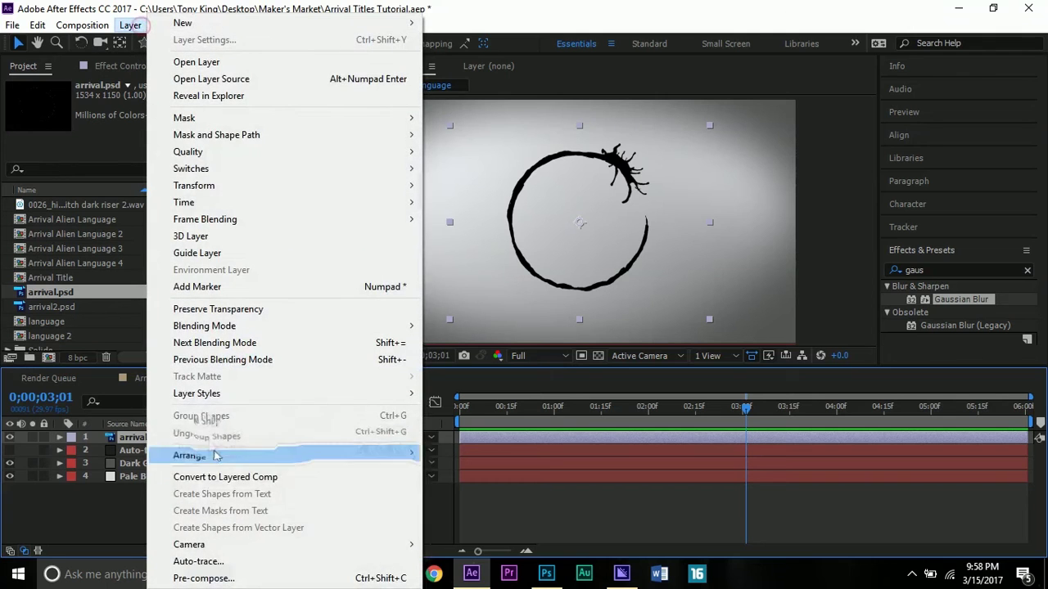
{"action": "left_click", "coordinate": [200, 561]}
{"action": "mouse_move", "coordinate": [461, 142]}
{"action": "left_mouse_down"}
{"action": "mouse_move", "coordinate": [297, 96]}
{"action": "mouse_move", "coordinate": [237, 93]}
{"action": "left_mouse_up"}
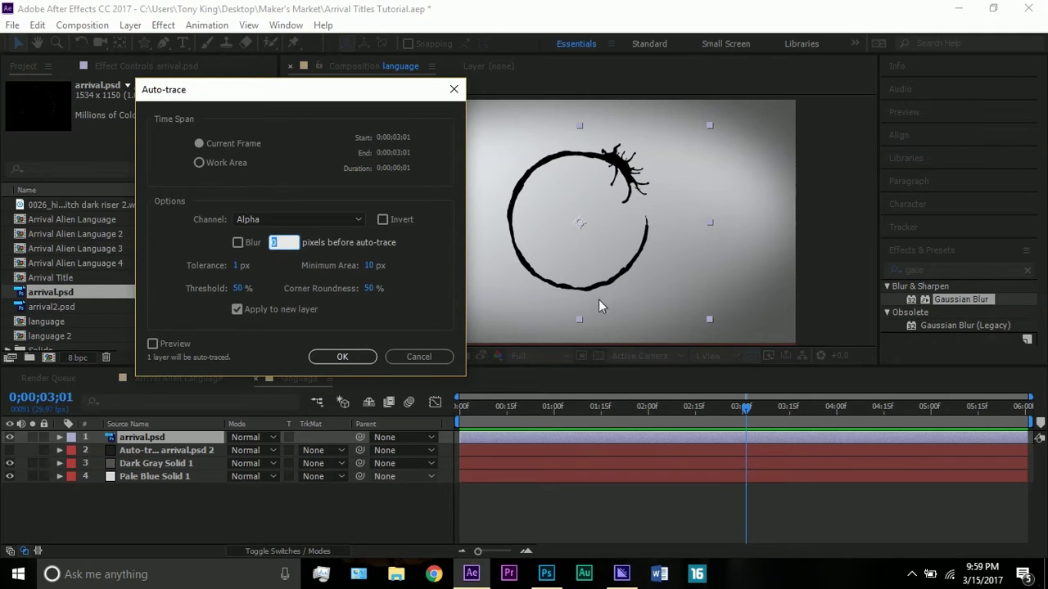
{"action": "left_click", "coordinate": [418, 358]}
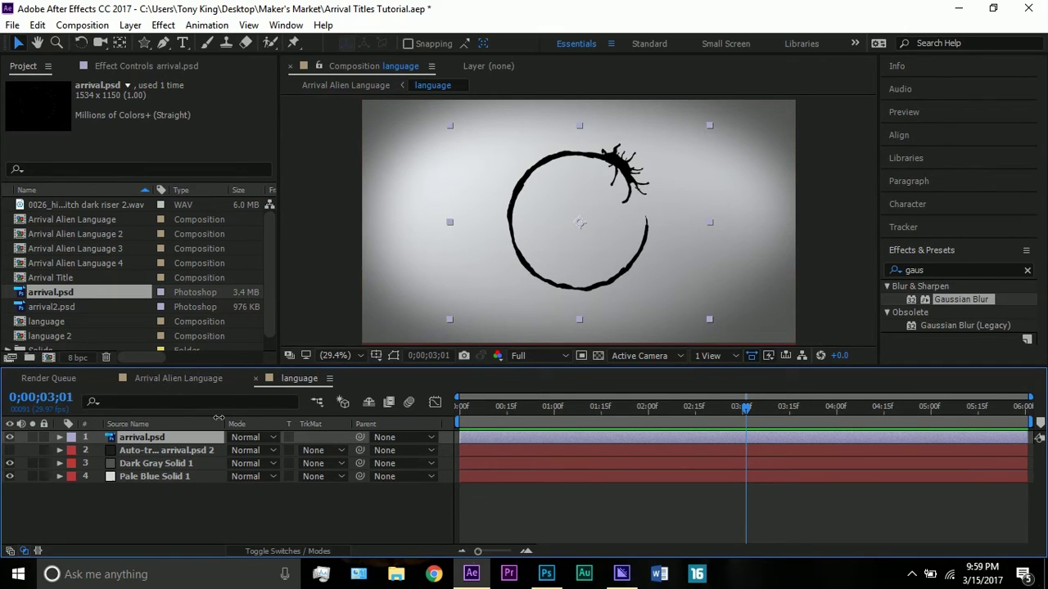
Step: Hide the arrival.psd layer and make the auto-traced arrival.psd 2 layer visible
{"action": "left_click", "coordinate": [197, 451]}
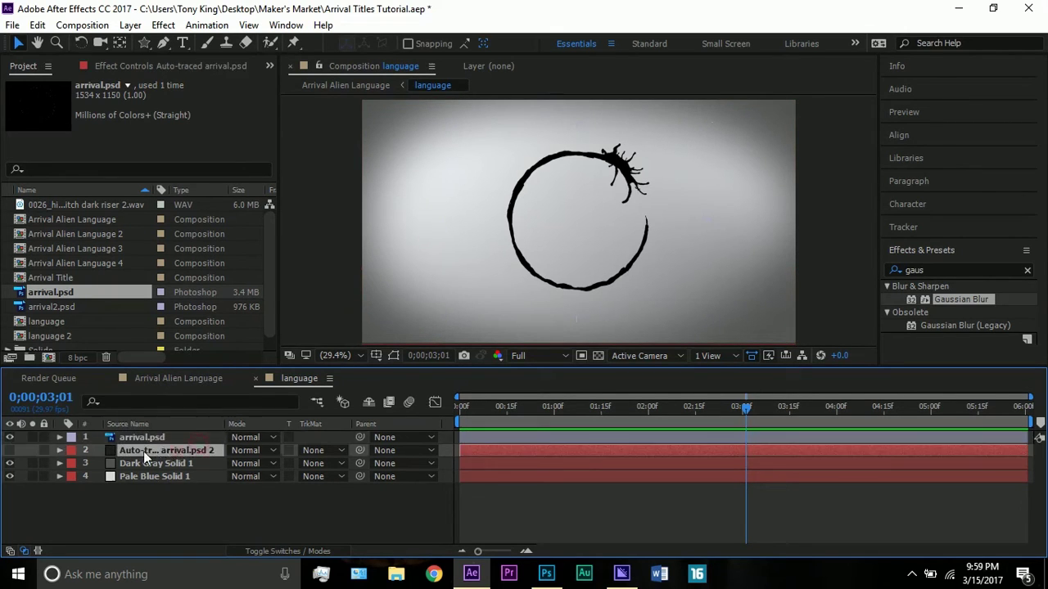
{"action": "left_click", "coordinate": [141, 438]}
{"action": "left_click", "coordinate": [10, 437]}
{"action": "left_click", "coordinate": [146, 449]}
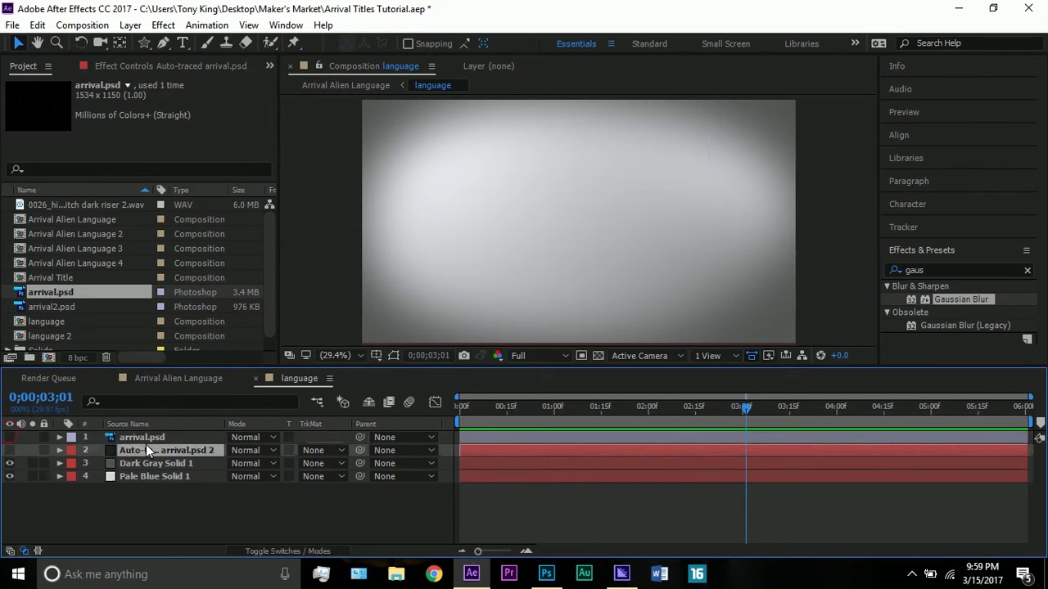
{"action": "left_click", "coordinate": [10, 451]}
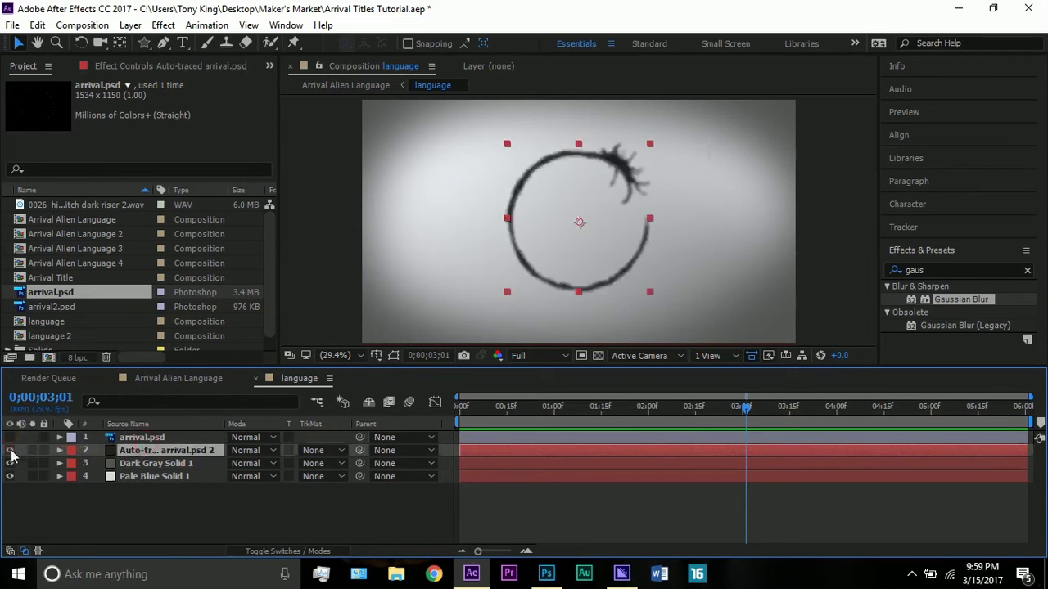
Step: Display the mask outlines of the auto-traced layer and examine the traced paths around the ink ring
{"action": "left_click", "coordinate": [393, 357]}
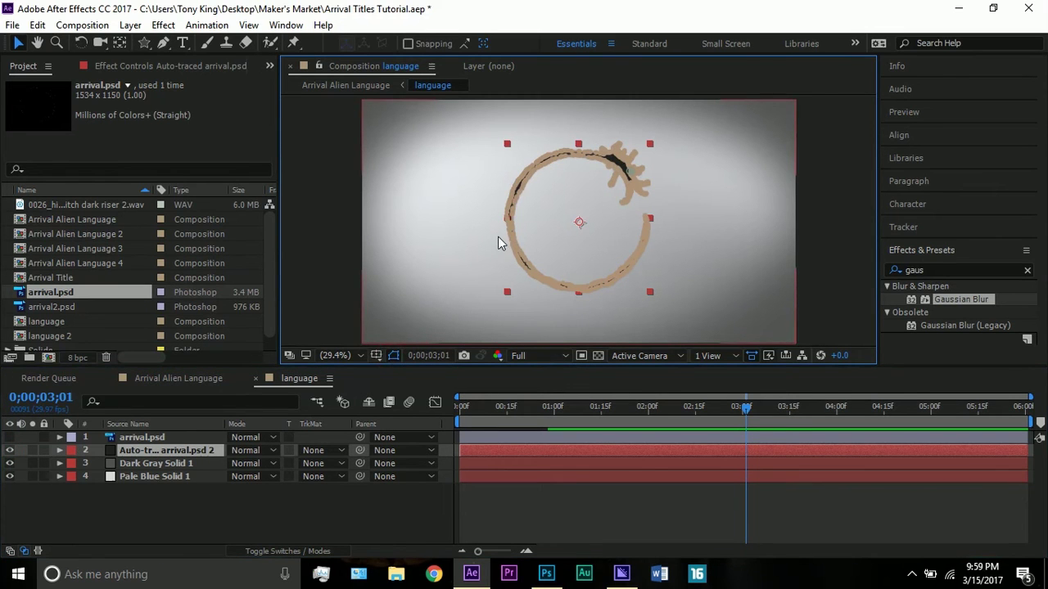
{"action": "scroll", "coordinate": [481, 239], "scroll_direction": "up", "scroll_amount": 5}
{"action": "scroll", "coordinate": [482, 242], "scroll_direction": "down", "scroll_amount": 2}
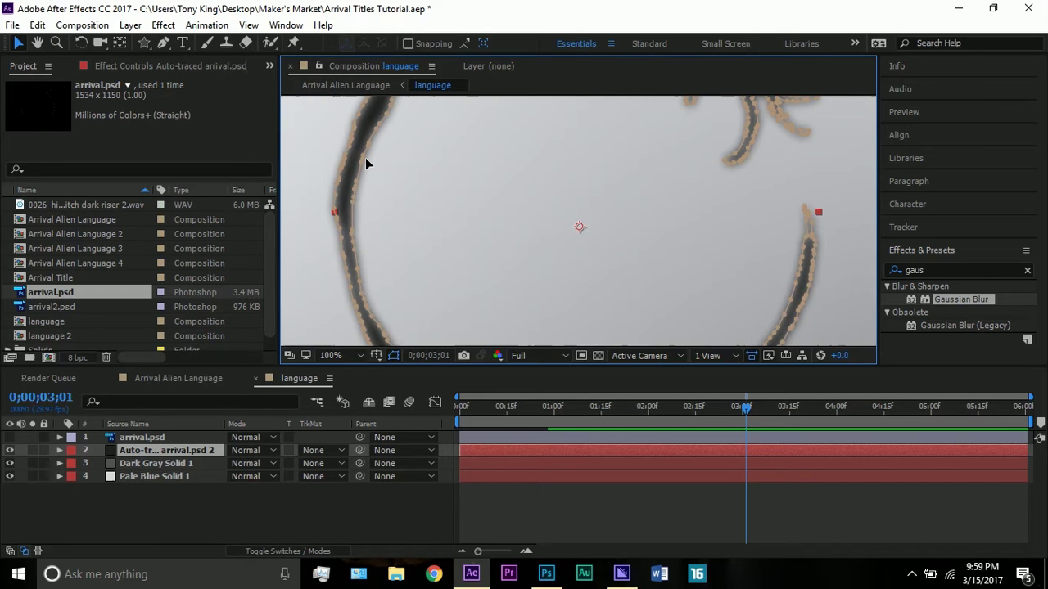
{"action": "scroll", "coordinate": [366, 157], "scroll_direction": "down", "scroll_amount": 2}
{"action": "left_click", "coordinate": [346, 357]}
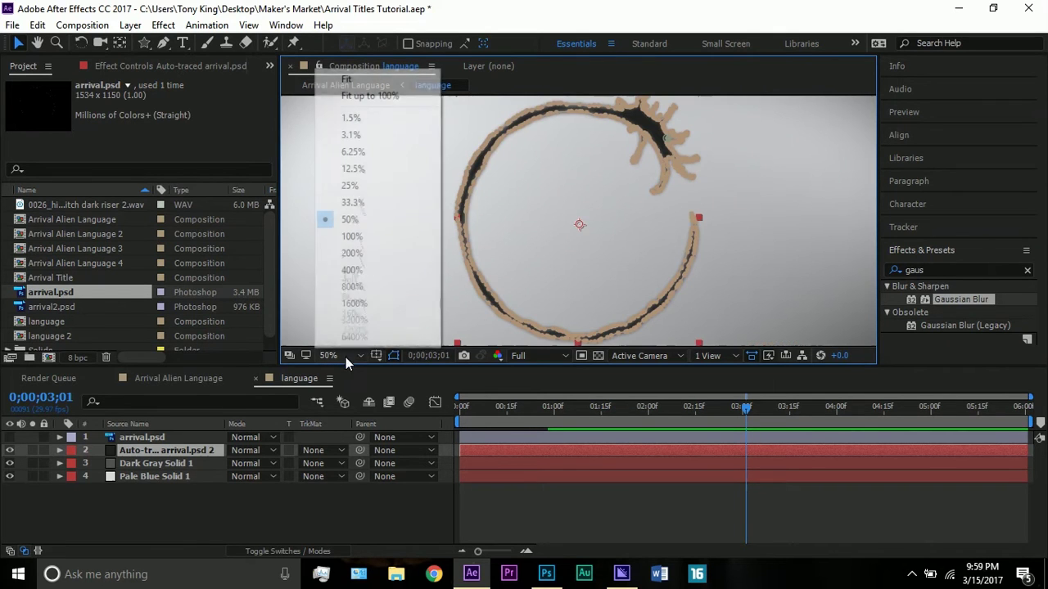
{"action": "left_click", "coordinate": [351, 95]}
{"action": "left_click", "coordinate": [352, 214]}
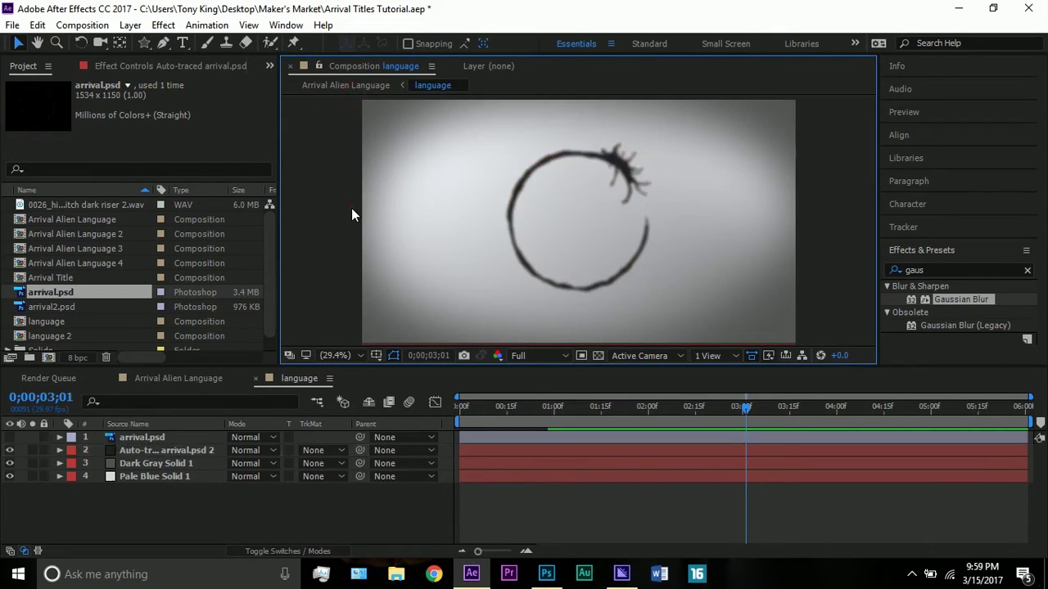
Step: Reveal the masks of the auto-traced arrival.psd 2 layer and expand the properties of Mask 1
{"action": "left_click", "coordinate": [139, 452]}
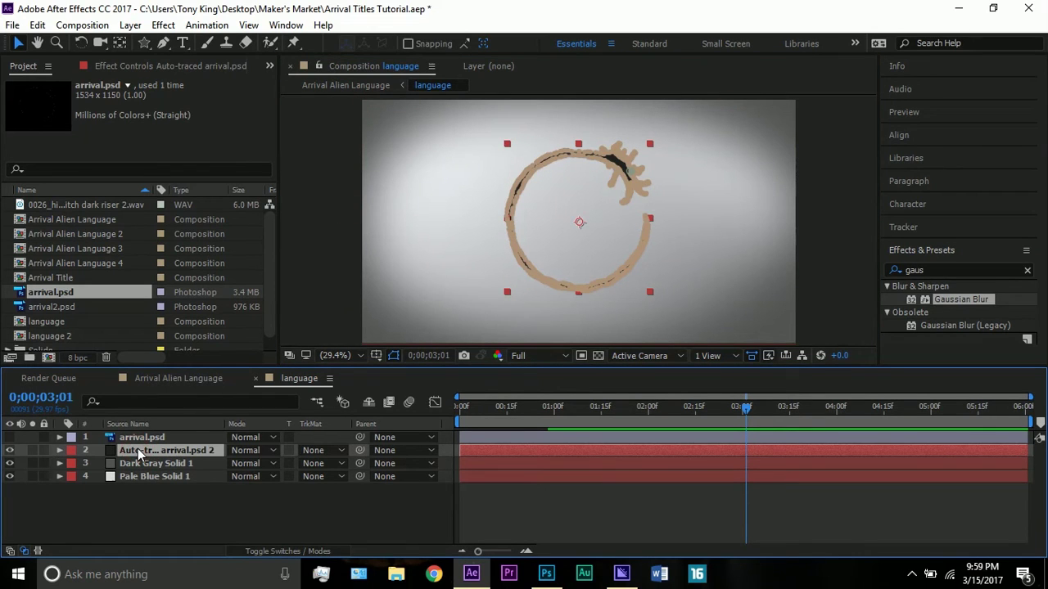
{"action": "key", "text": "m"}
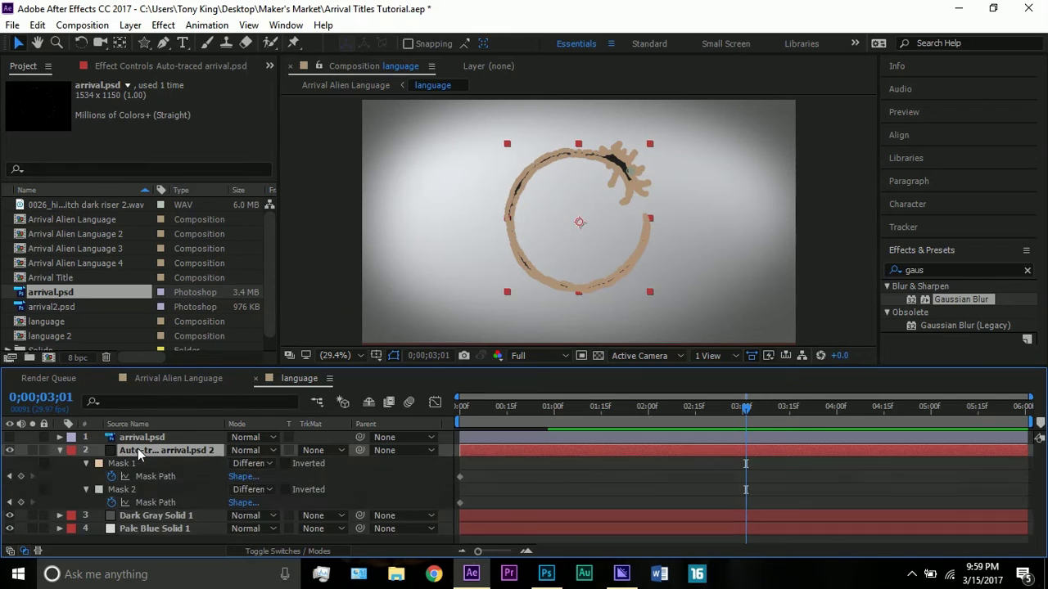
{"action": "left_click", "coordinate": [193, 468]}
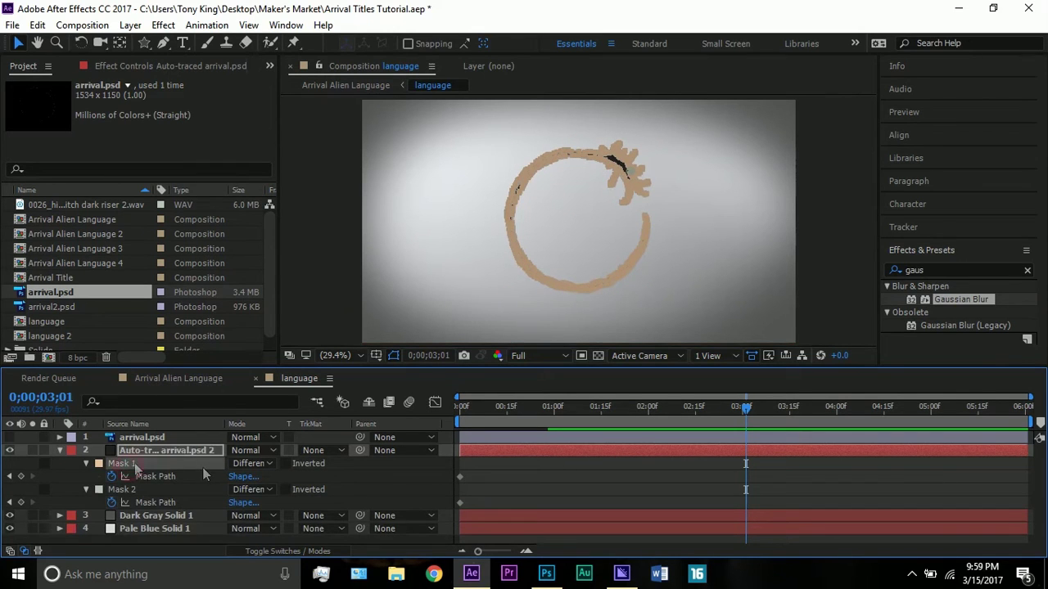
{"action": "left_click", "coordinate": [86, 463]}
{"action": "left_click", "coordinate": [86, 463]}
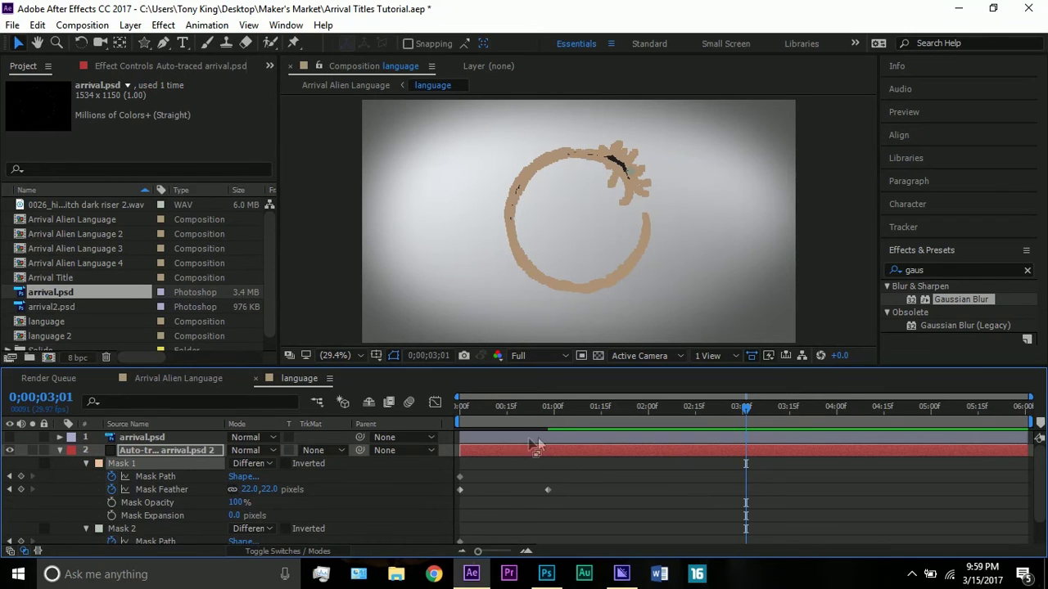
Step: Hide the mask outlines, try a Mask Feather of 0 pixels on Mask 1 at 0;00;00;28, and undo the feather change
{"action": "left_click_drag", "start_coordinate": [553, 415], "coordinate": [549, 414]}
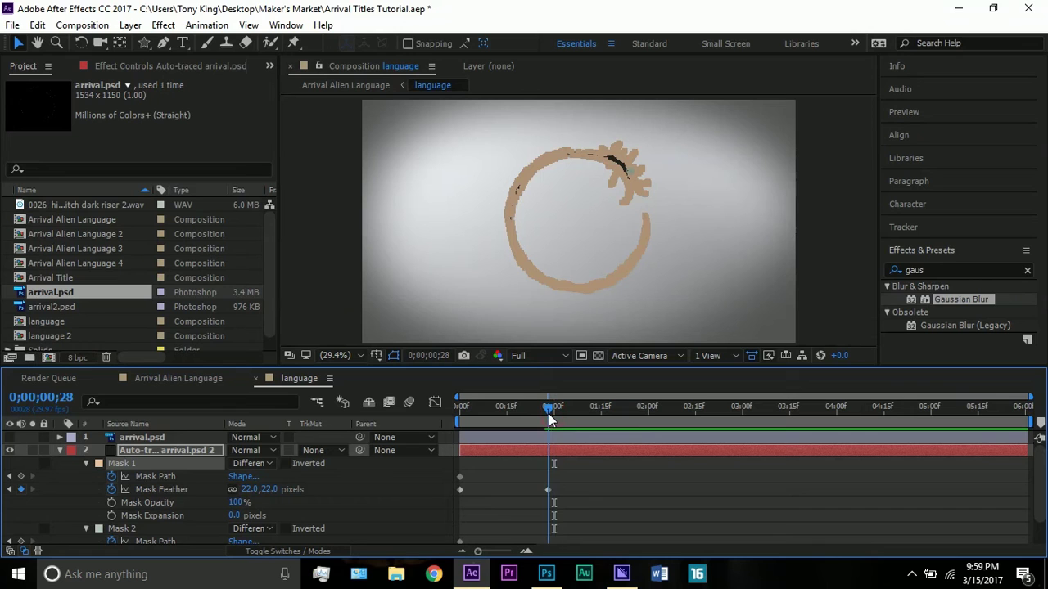
{"action": "left_click", "coordinate": [390, 361]}
{"action": "left_click_drag", "start_coordinate": [247, 488], "coordinate": [139, 487]}
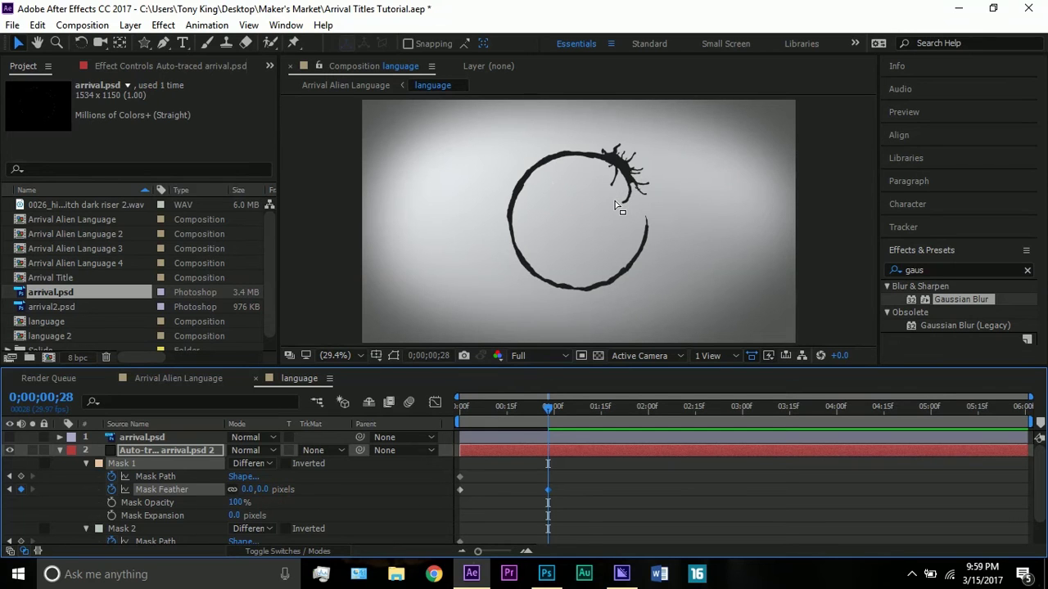
{"action": "key", "text": "ctrl+z"}
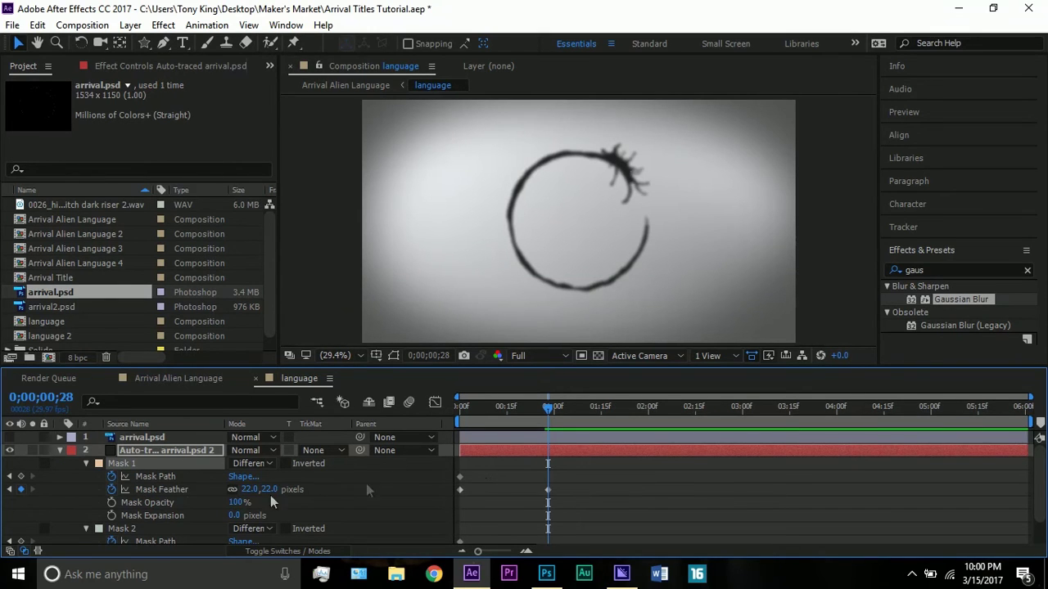
Step: Switch to the Arrival Alien Language composition and move the playhead to 0;00;00;27
{"action": "left_click_drag", "start_coordinate": [481, 413], "coordinate": [573, 420]}
{"action": "left_click", "coordinate": [211, 377]}
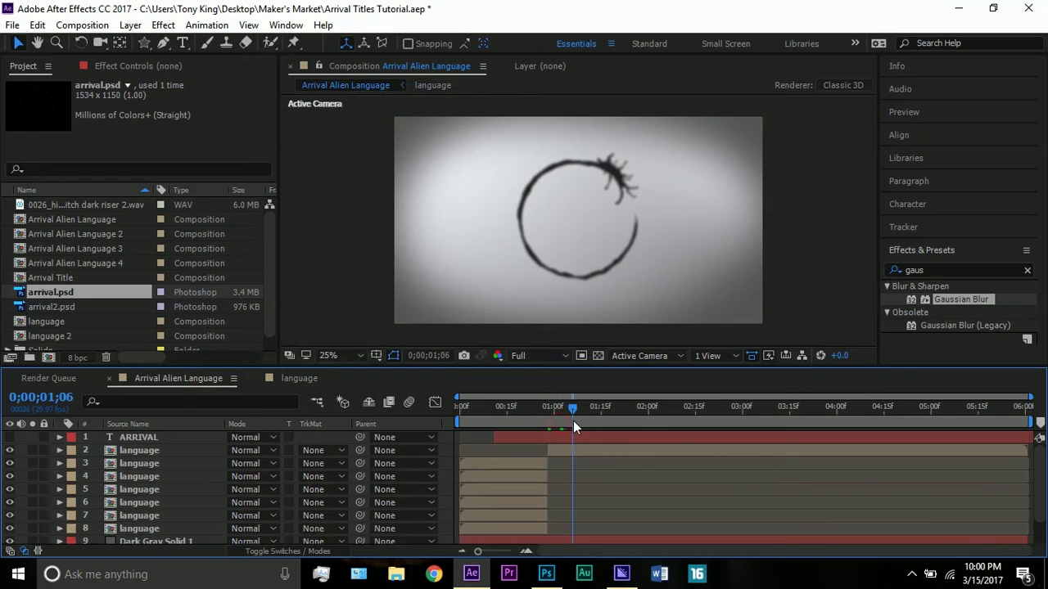
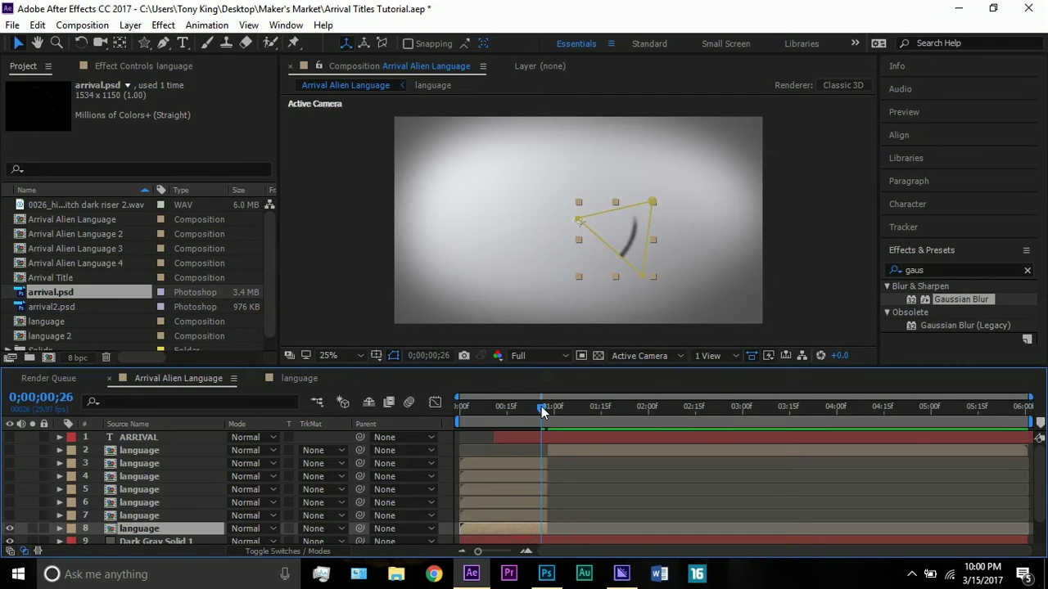
{"action": "left_click_drag", "start_coordinate": [541, 406], "coordinate": [544, 406]}
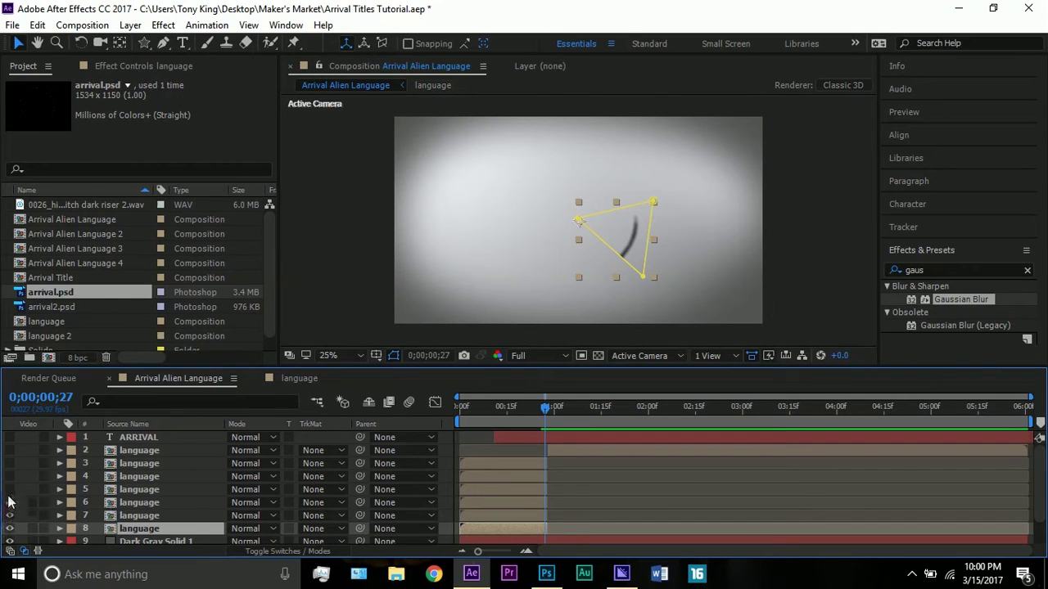
Step: Show the hidden language layers above layer 8, select layers 6 to 3 in turn to view their masks, and hide the layers again
{"action": "left_click_drag", "start_coordinate": [9, 450], "coordinate": [9, 463]}
{"action": "left_click", "coordinate": [139, 505]}
{"action": "left_click", "coordinate": [140, 490]}
{"action": "left_click", "coordinate": [143, 476]}
{"action": "left_click", "coordinate": [143, 463]}
{"action": "left_click_drag", "start_coordinate": [9, 463], "coordinate": [14, 517]}
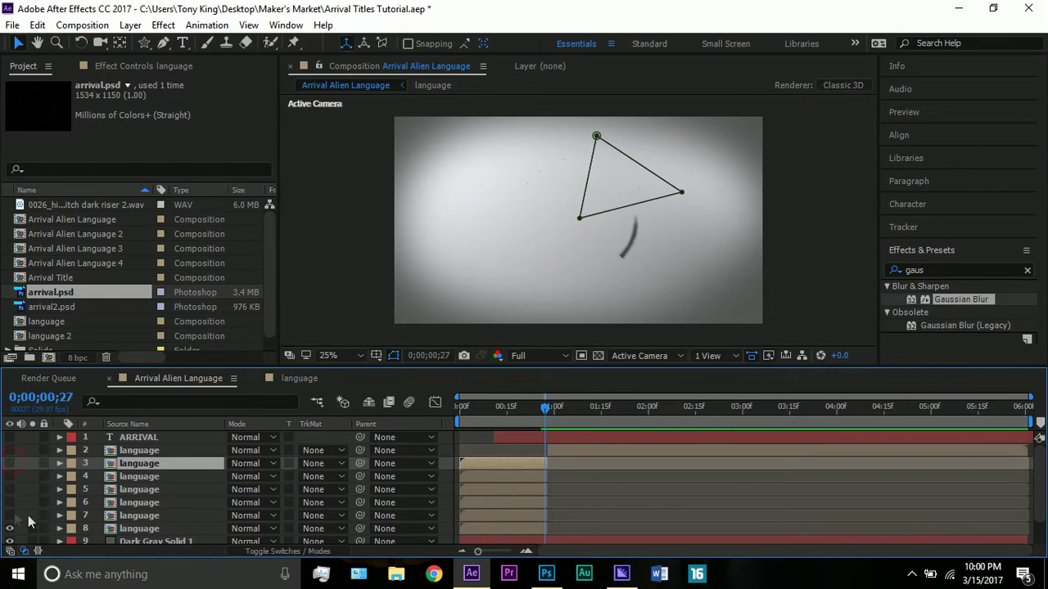
Step: Reveal the keyframed properties of language layer 8 and move its last Scale keyframe to 0;00;00;27
{"action": "left_click", "coordinate": [140, 529]}
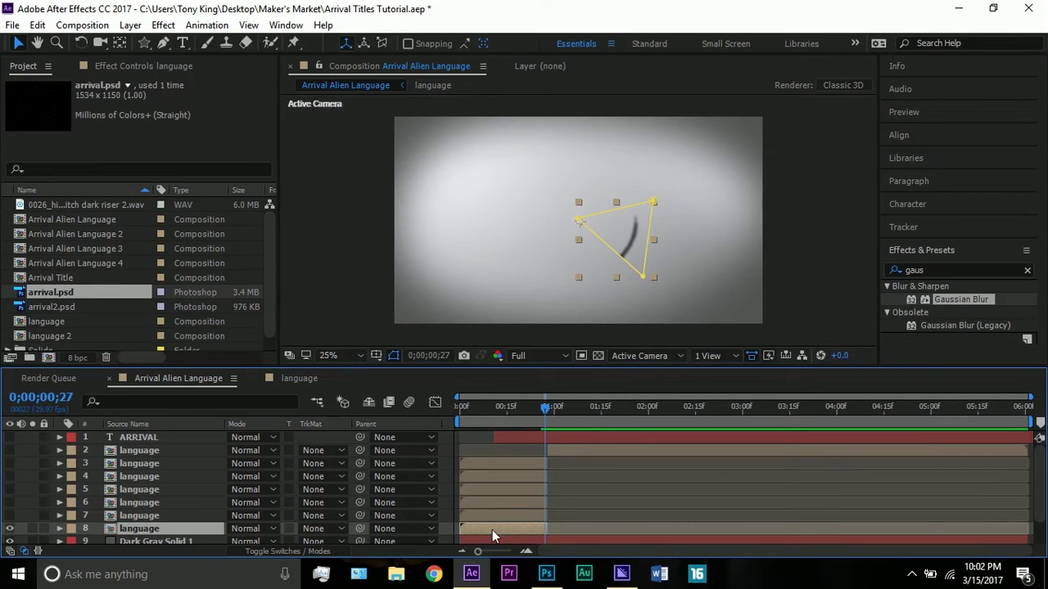
{"action": "key", "text": "u"}
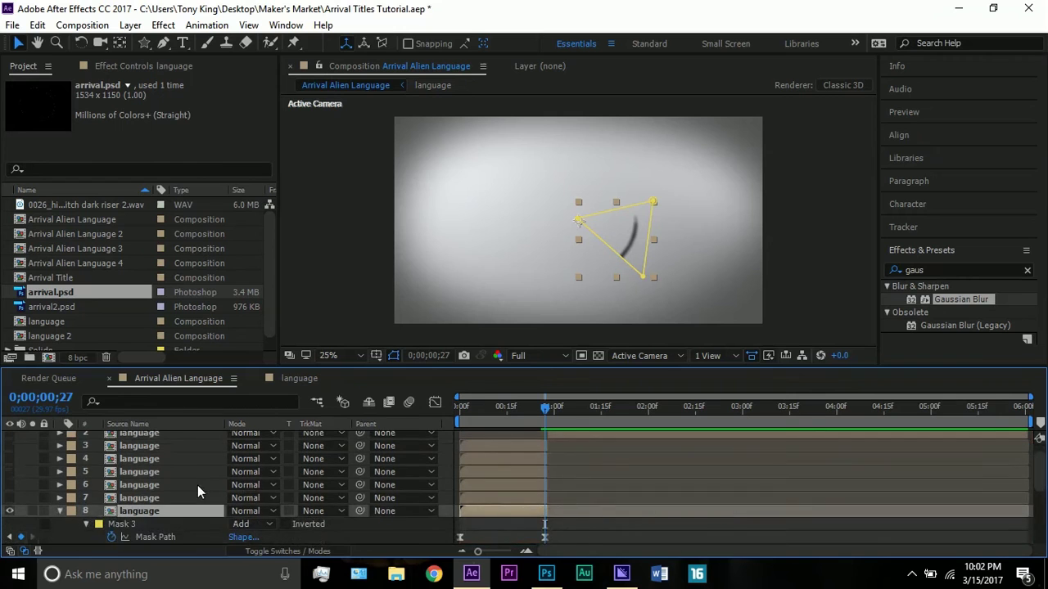
{"action": "scroll", "coordinate": [198, 481], "scroll_direction": "down", "scroll_amount": 1}
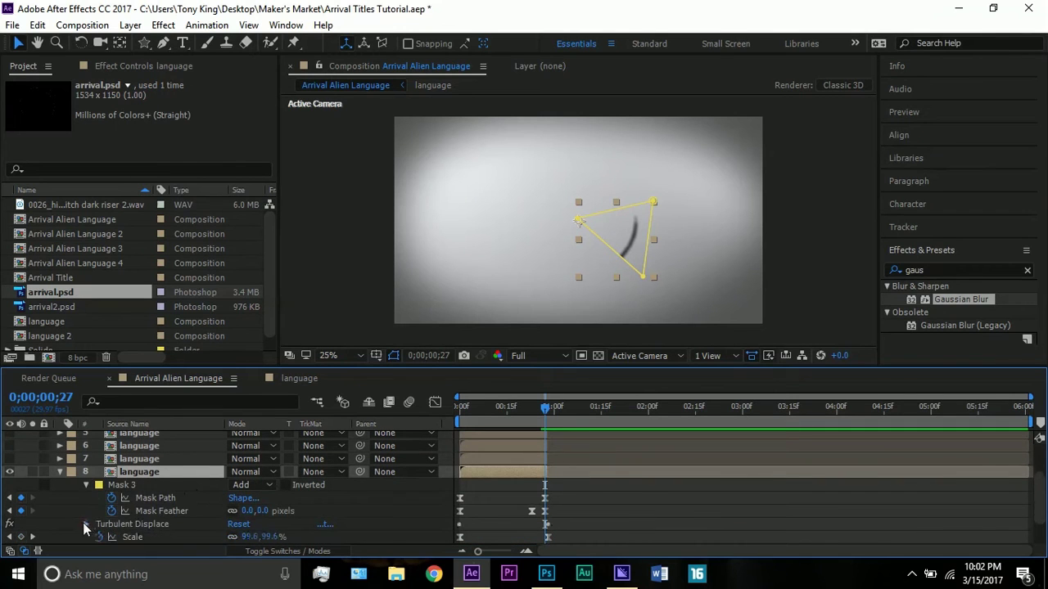
{"action": "left_click", "coordinate": [85, 524]}
{"action": "scroll", "coordinate": [115, 507], "scroll_direction": "down", "scroll_amount": 1}
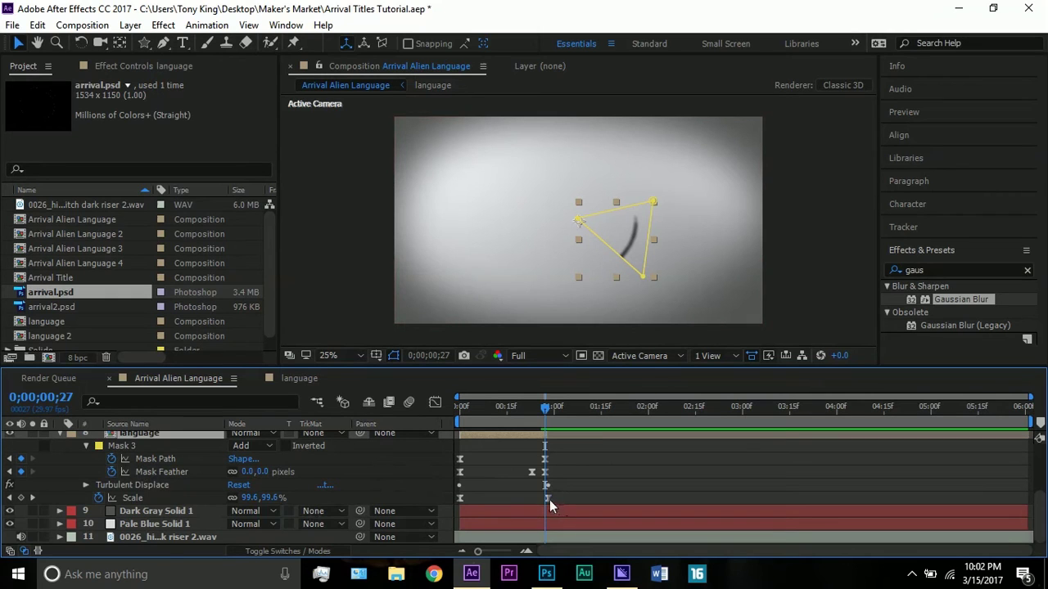
{"action": "left_click_drag", "start_coordinate": [549, 499], "coordinate": [544, 500]}
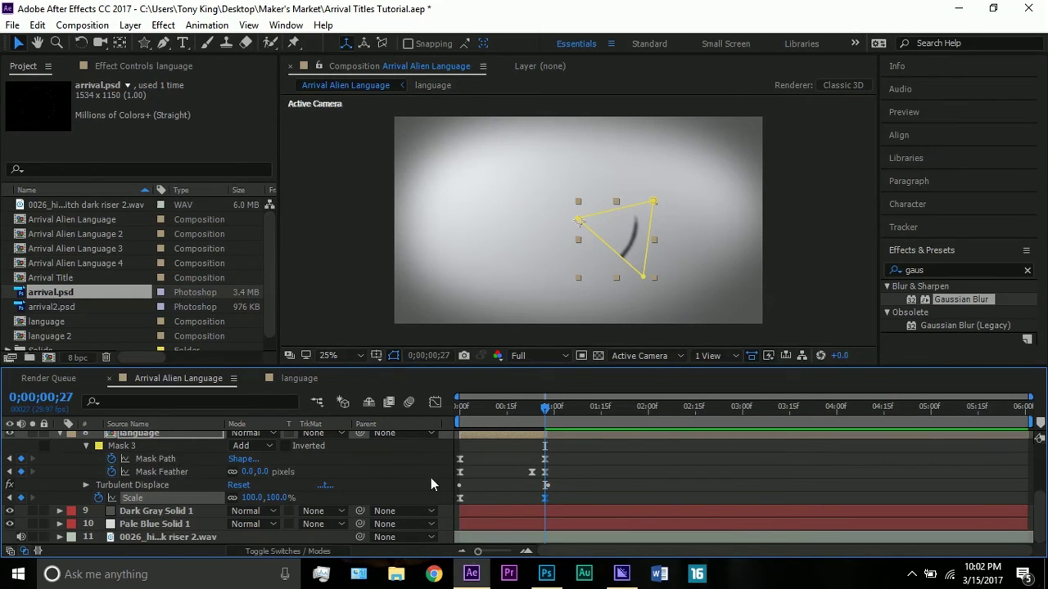
Step: Expand Turbulent Displace on language layer 8 and examine its keyframed settings with the playhead at 0;00;00;16
{"action": "mouse_move", "coordinate": [545, 473]}
{"action": "left_click", "coordinate": [190, 483]}
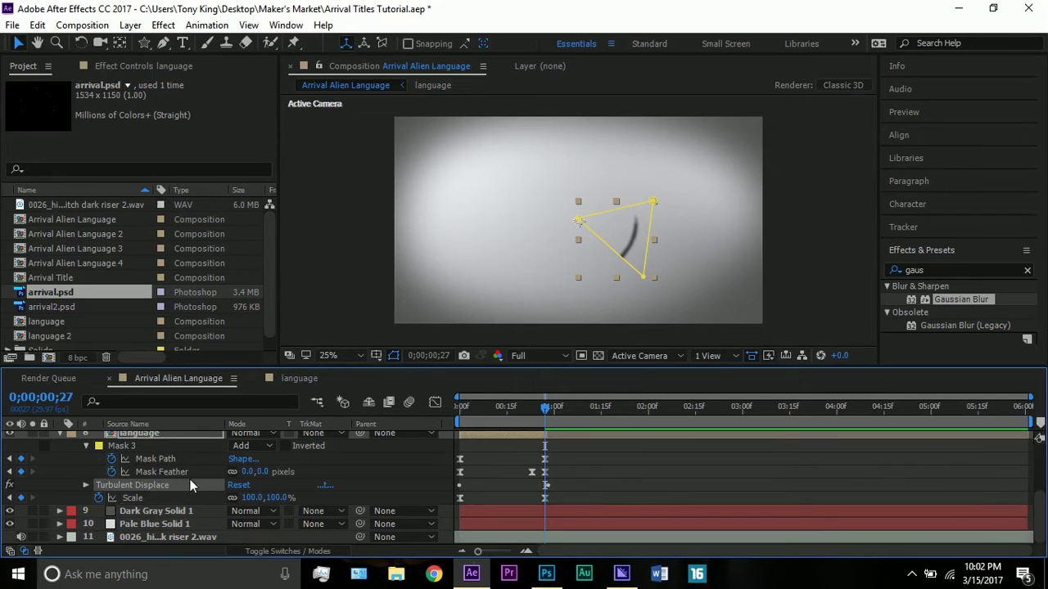
{"action": "left_click", "coordinate": [385, 275]}
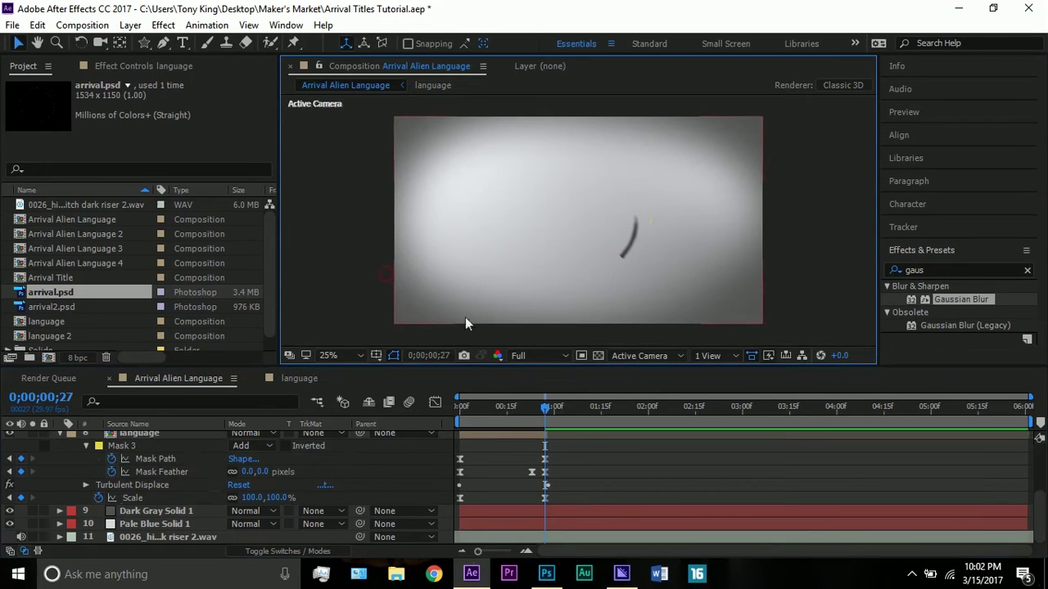
{"action": "left_click_drag", "start_coordinate": [524, 405], "coordinate": [508, 409]}
{"action": "left_click", "coordinate": [159, 489]}
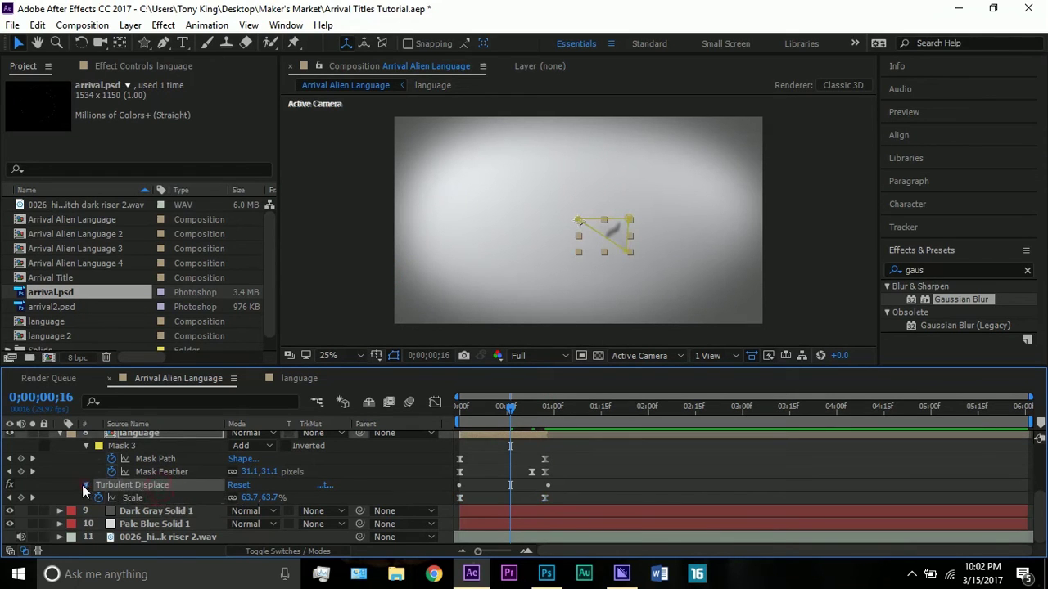
{"action": "left_click", "coordinate": [85, 486]}
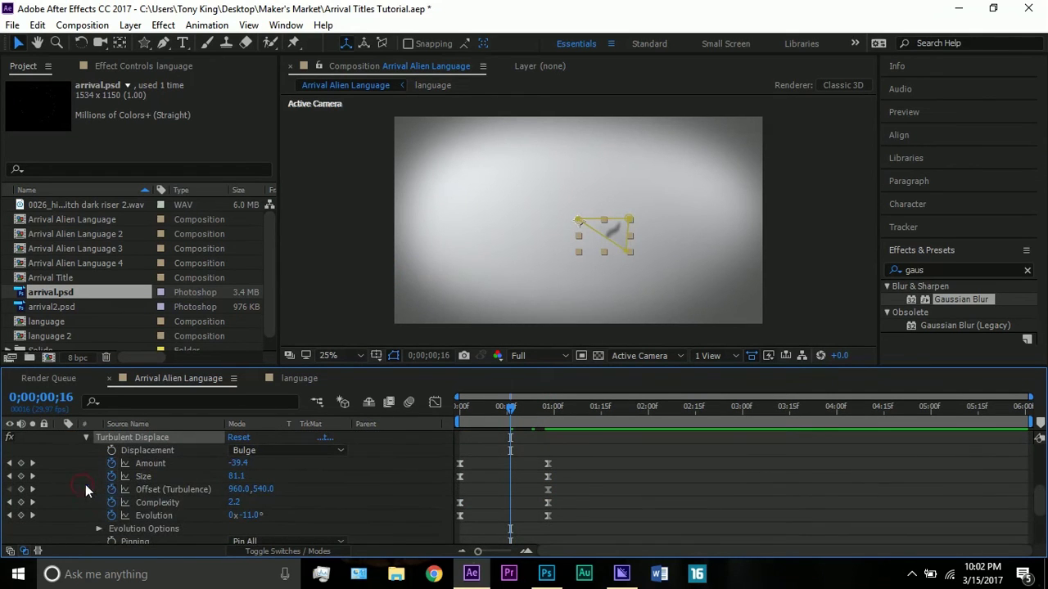
{"action": "left_click", "coordinate": [548, 490]}
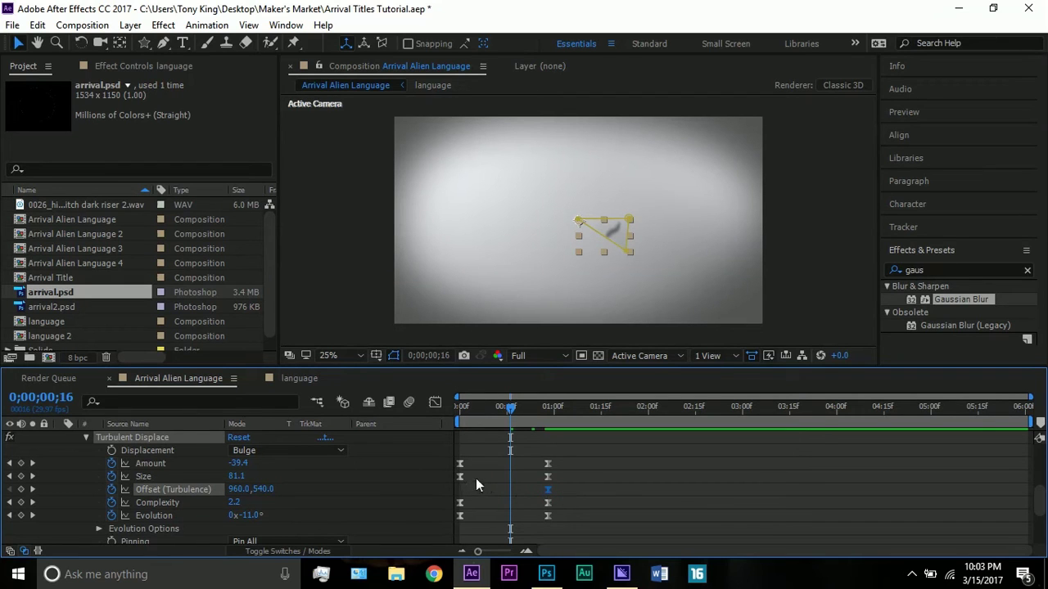
Step: Collapse language layer 8 and duplicate it
{"action": "scroll", "coordinate": [573, 477], "scroll_direction": "up", "scroll_amount": 5}
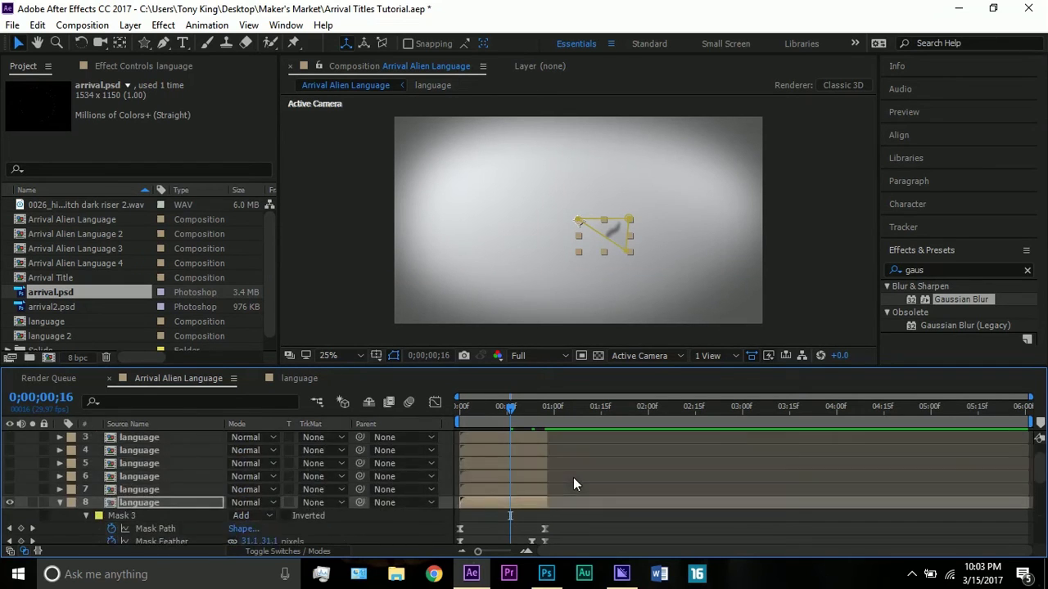
{"action": "left_click", "coordinate": [128, 503]}
{"action": "left_click", "coordinate": [59, 502]}
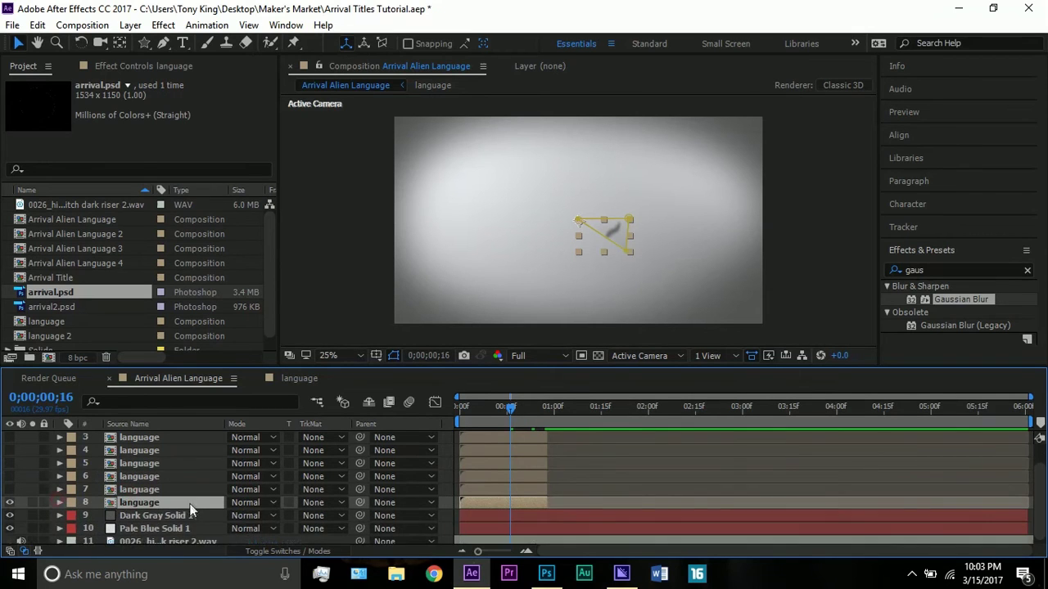
{"action": "key", "text": "ctrl+d"}
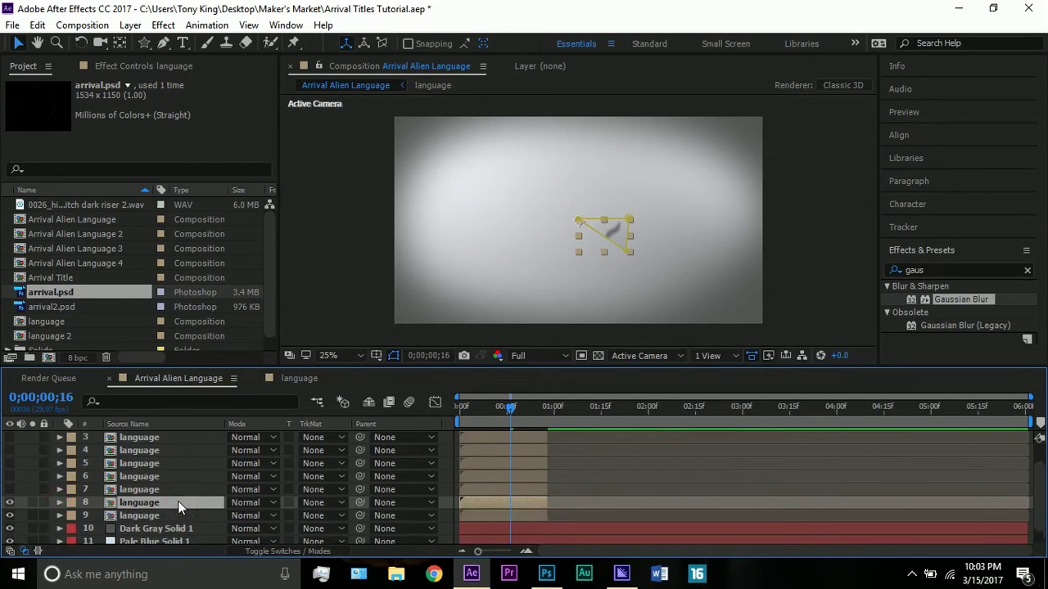
Step: Remove the Scale keyframes from the duplicated language layer with the playhead at 0;00;00;27
{"action": "key", "text": "s"}
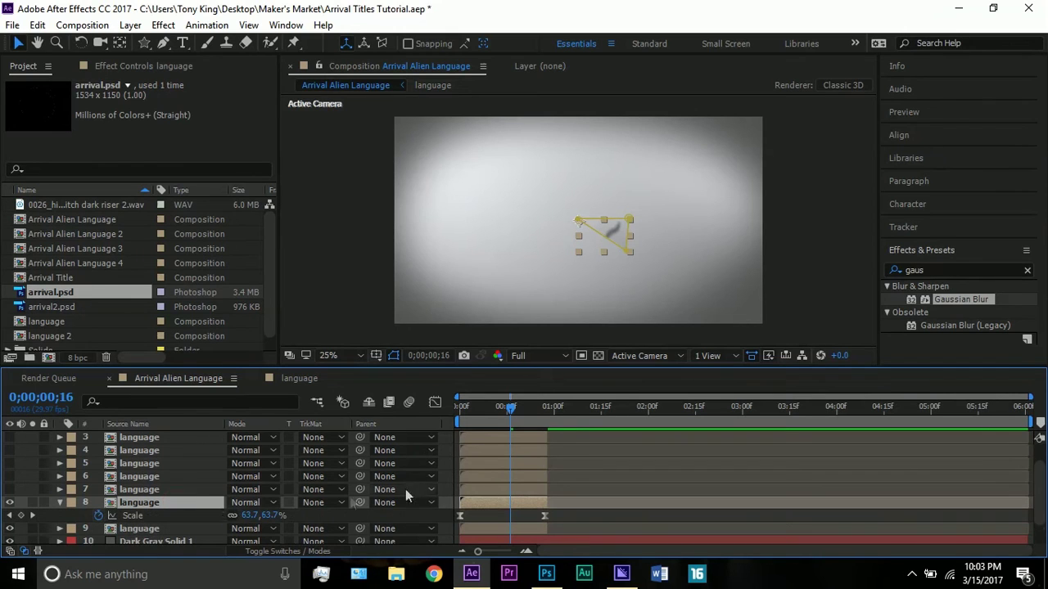
{"action": "left_click", "coordinate": [544, 419]}
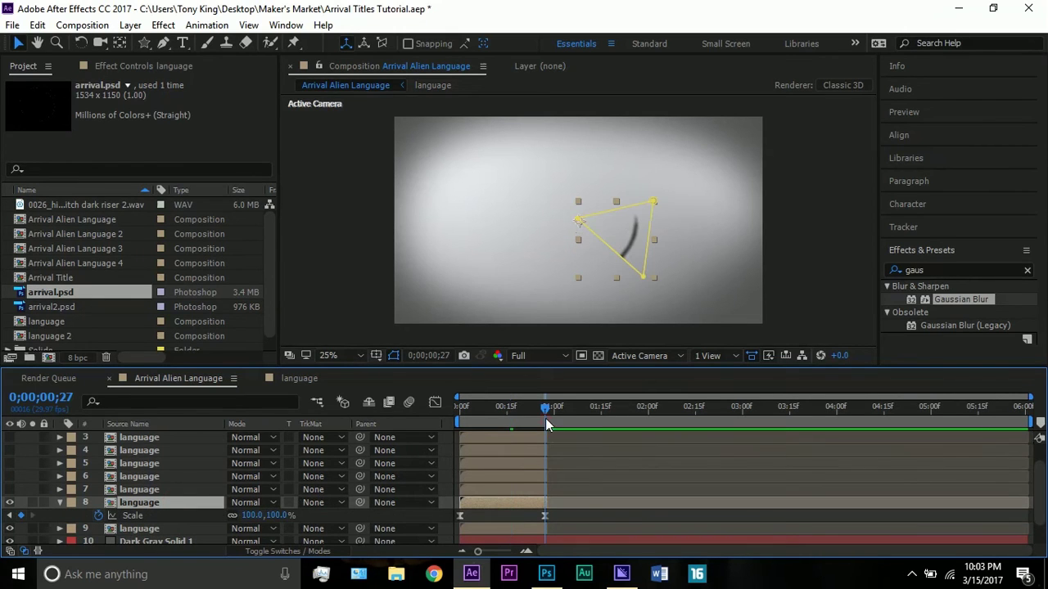
{"action": "left_click", "coordinate": [99, 514]}
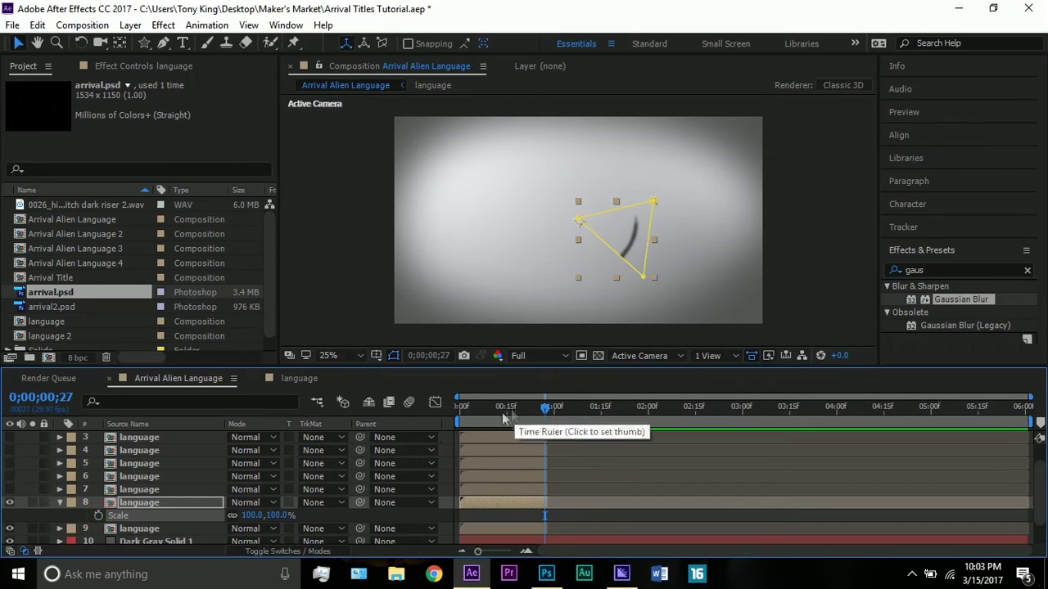
Step: Remove the Mask Path keyframes from the duplicated language layer 8
{"action": "left_click", "coordinate": [478, 500]}
{"action": "key", "text": "m"}
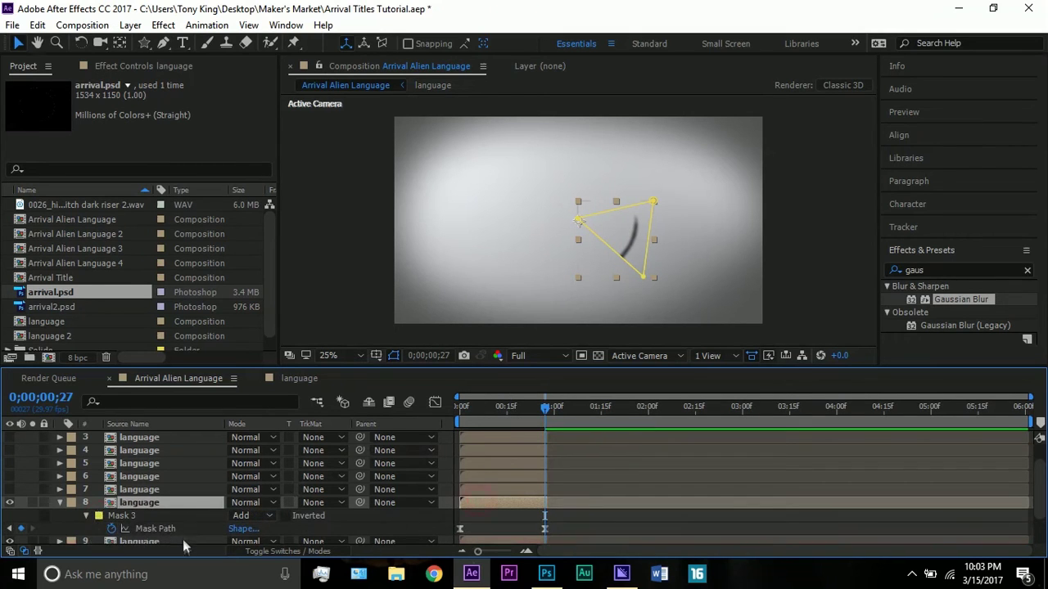
{"action": "left_click", "coordinate": [111, 529]}
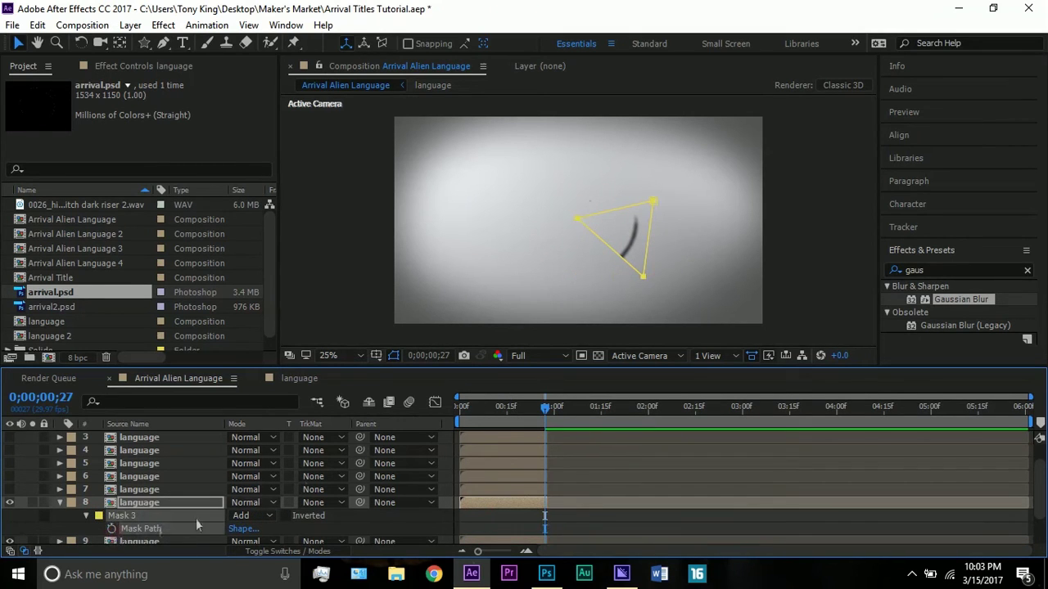
Step: Hide language layer 9 and preview layer 8 on its own with the playhead at 0;00;00;10
{"action": "left_click", "coordinate": [573, 454]}
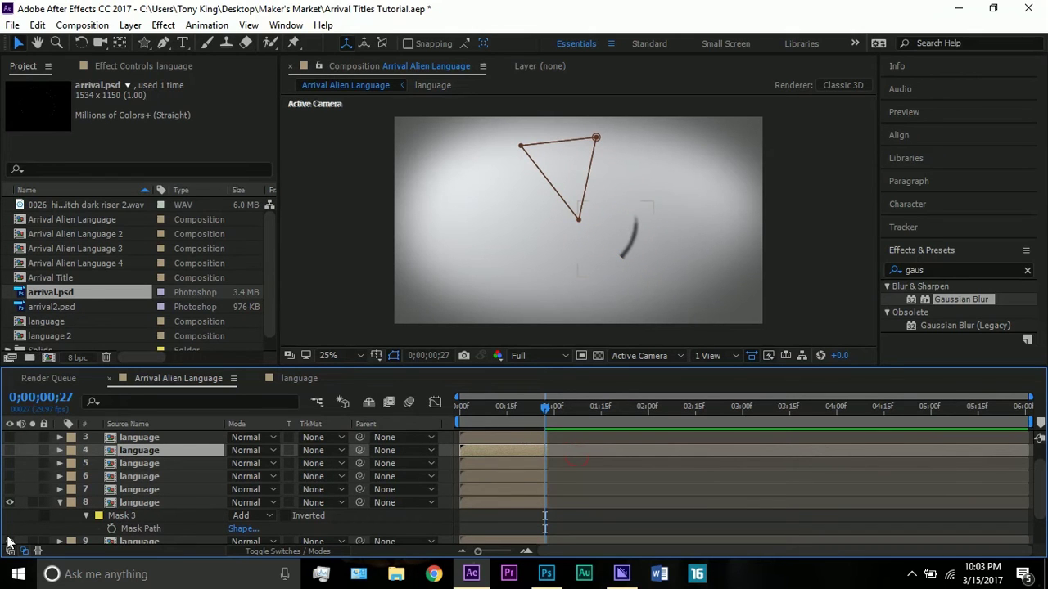
{"action": "left_click", "coordinate": [470, 492]}
{"action": "left_click", "coordinate": [468, 495]}
{"action": "mouse_move", "coordinate": [495, 409]}
{"action": "left_mouse_down"}
{"action": "mouse_move", "coordinate": [463, 411]}
{"action": "mouse_move", "coordinate": [491, 412]}
{"action": "left_mouse_up"}
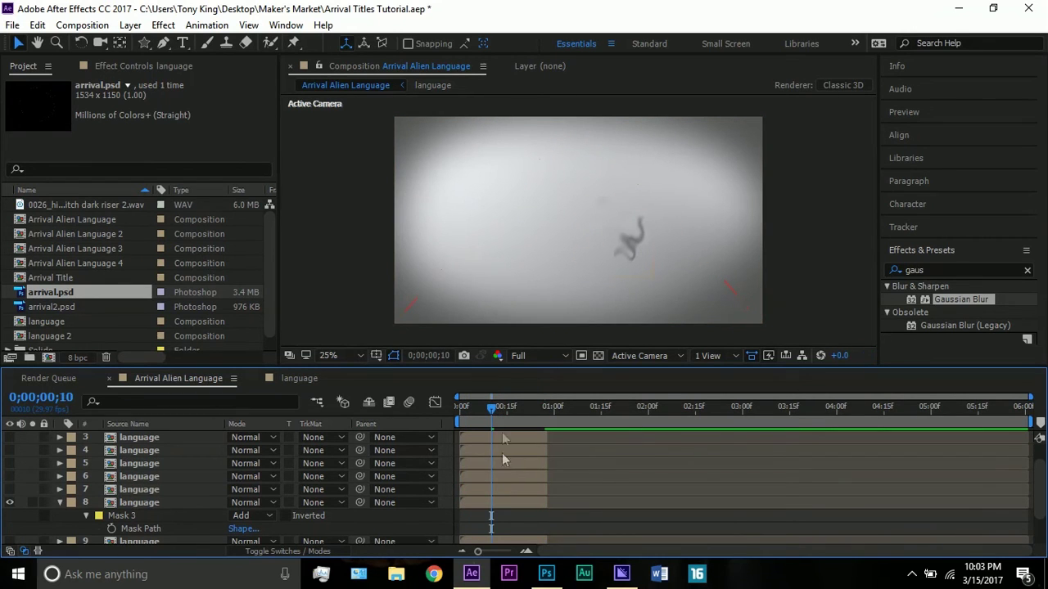
Step: Move the last Turbulent Displace keyframes of language layer 8 to 0;00;00;27 and remove the Offset (Turbulence) keyframes
{"action": "left_click", "coordinate": [498, 504]}
{"action": "key", "text": "u"}
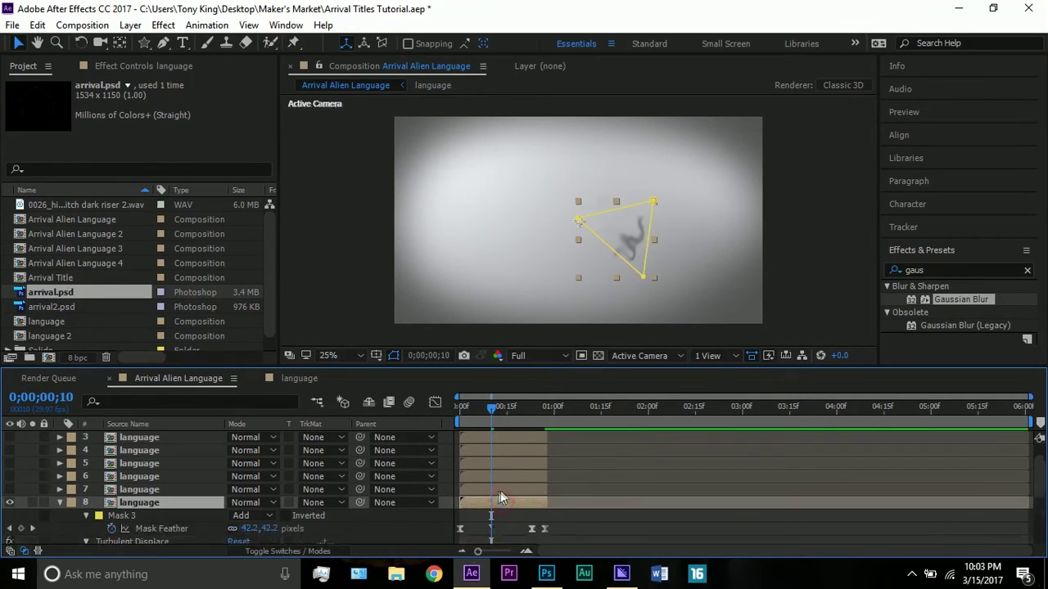
{"action": "scroll", "coordinate": [516, 483], "scroll_direction": "down", "scroll_amount": 2}
{"action": "scroll", "coordinate": [524, 475], "scroll_direction": "down", "scroll_amount": 2}
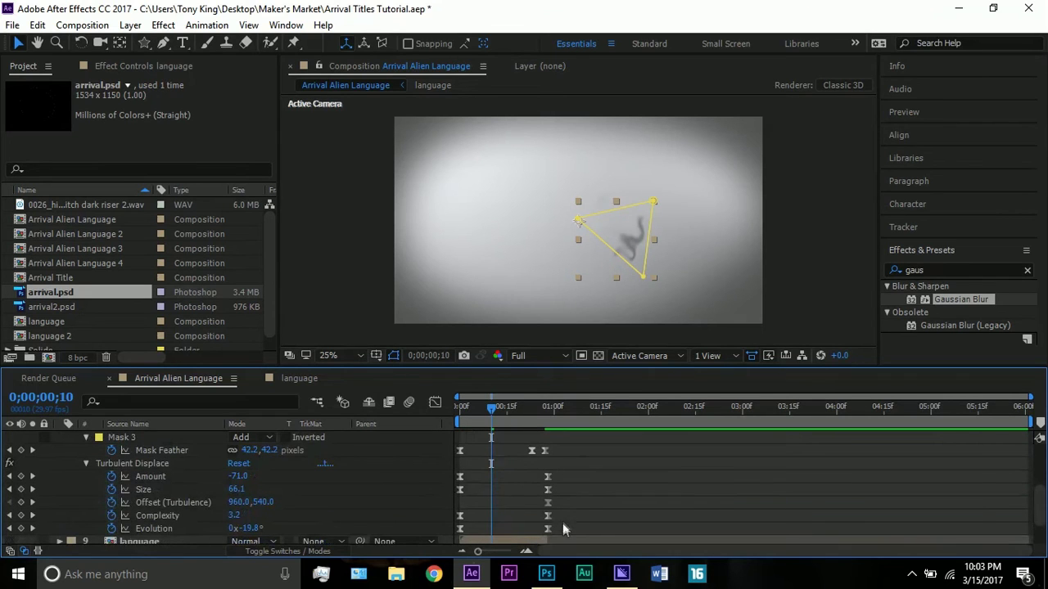
{"action": "left_click_drag", "start_coordinate": [562, 539], "coordinate": [543, 473]}
{"action": "left_click", "coordinate": [559, 483]}
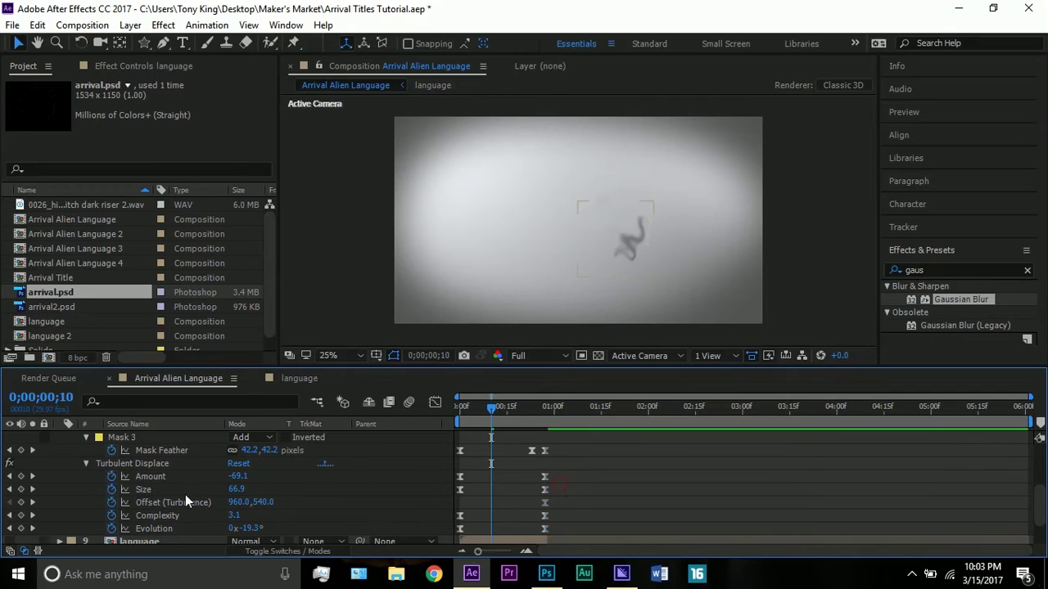
{"action": "left_click", "coordinate": [112, 502]}
{"action": "left_click", "coordinate": [296, 493]}
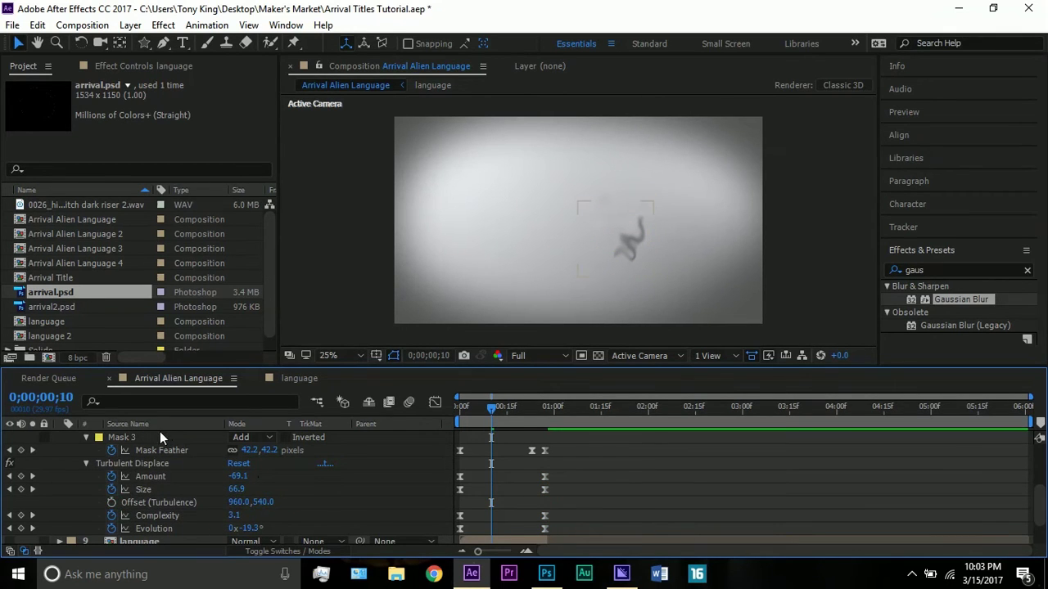
Step: Examine the Turbulent Displace settings of language layer 8 at 0;00;00;27, including the displacement types, keeping Bulge
{"action": "scroll", "coordinate": [156, 442], "scroll_direction": "up", "scroll_amount": 1}
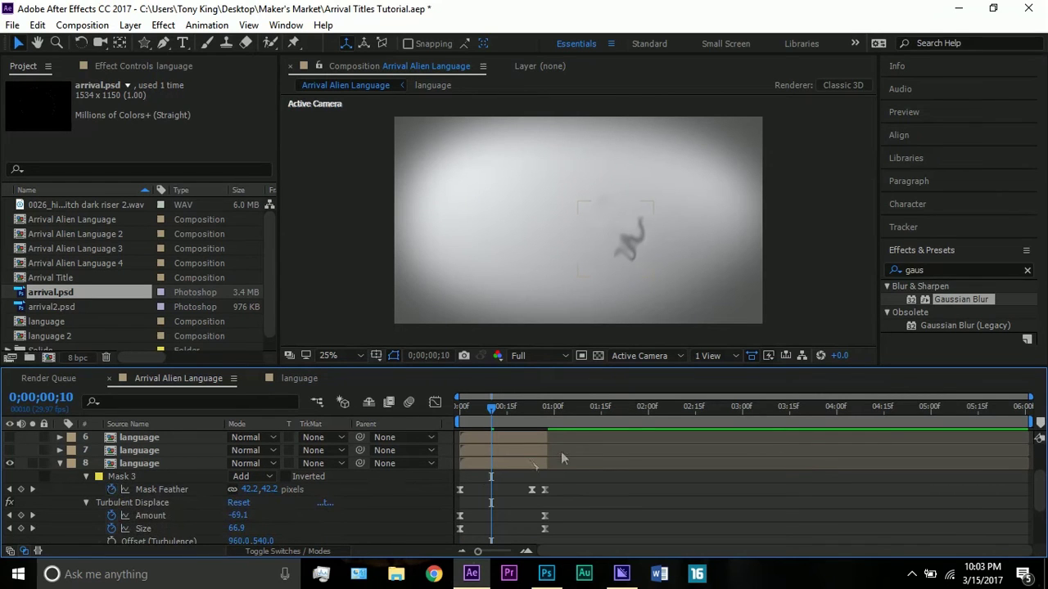
{"action": "left_click", "coordinate": [87, 475]}
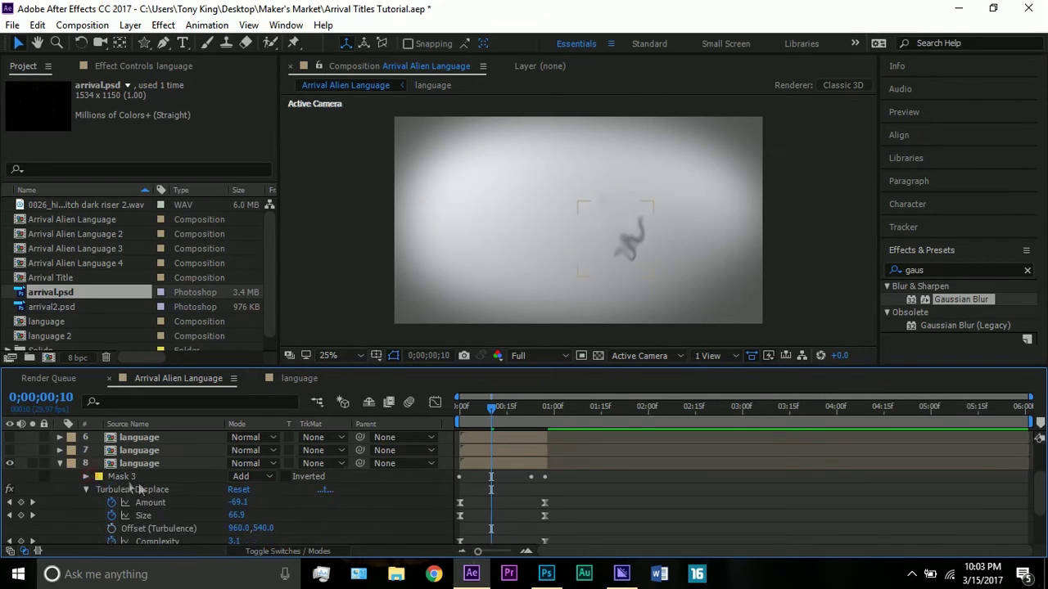
{"action": "left_click", "coordinate": [135, 489]}
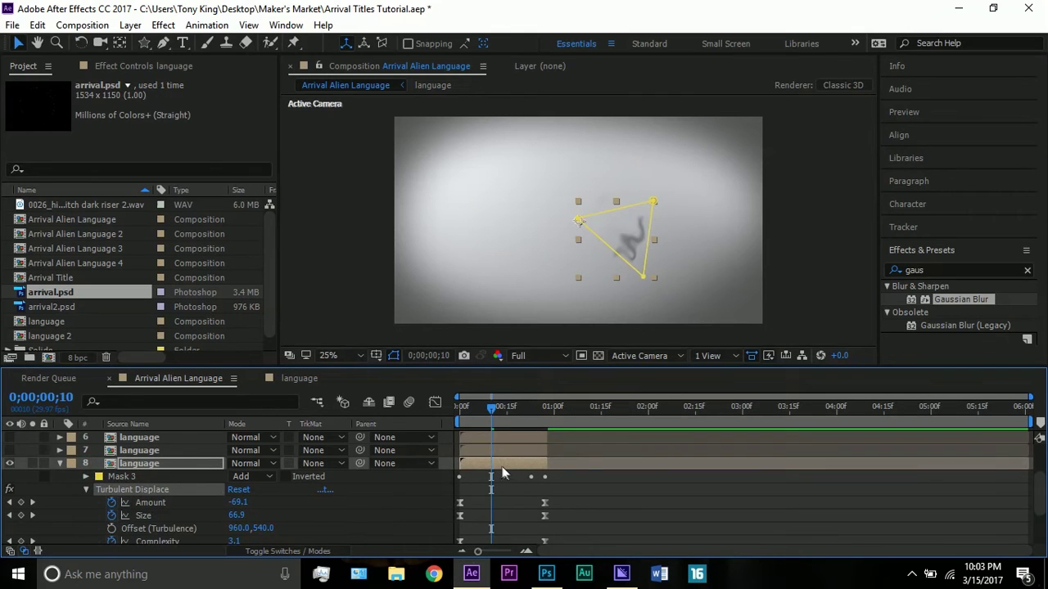
{"action": "scroll", "coordinate": [500, 465], "scroll_direction": "down", "scroll_amount": 2}
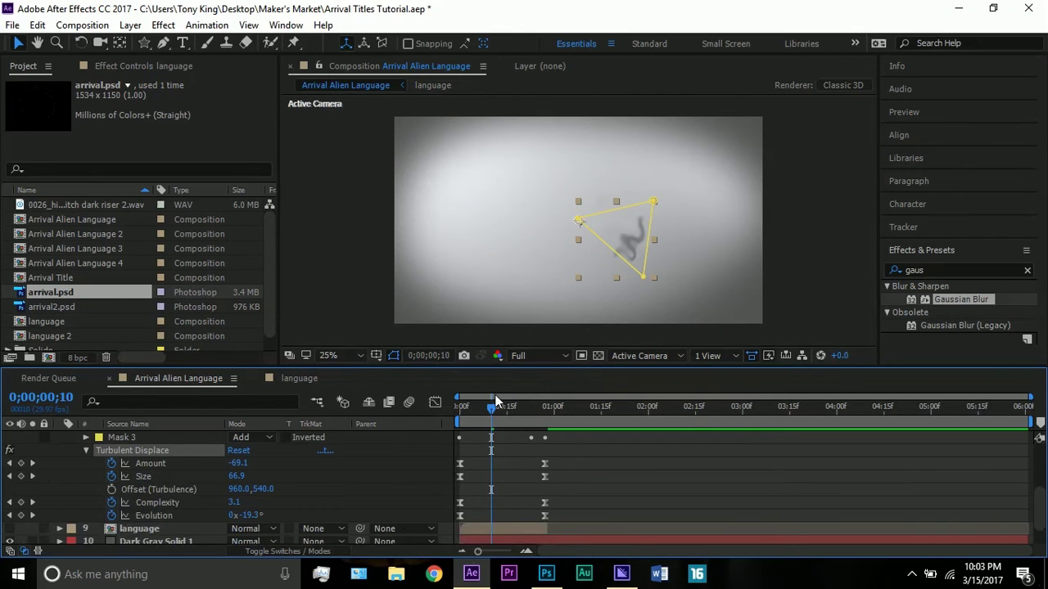
{"action": "left_click", "coordinate": [541, 409]}
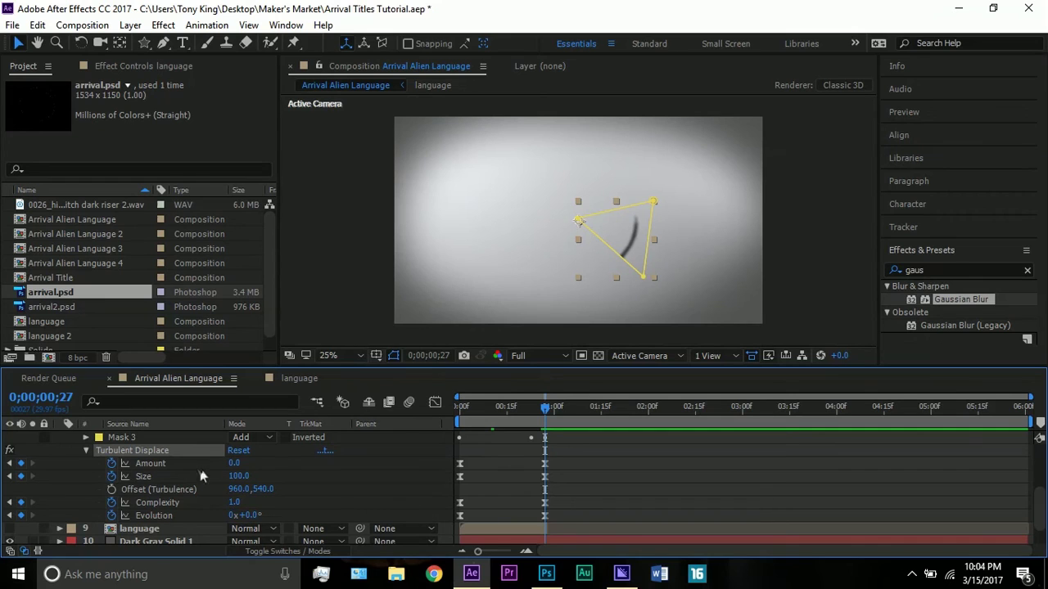
{"action": "left_click", "coordinate": [111, 68]}
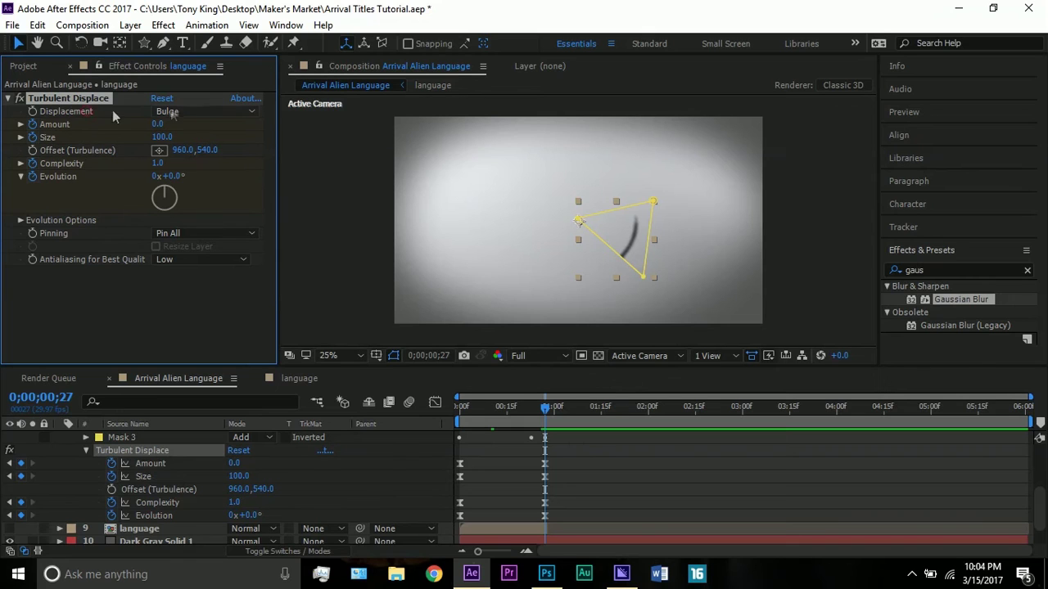
{"action": "left_click", "coordinate": [189, 110]}
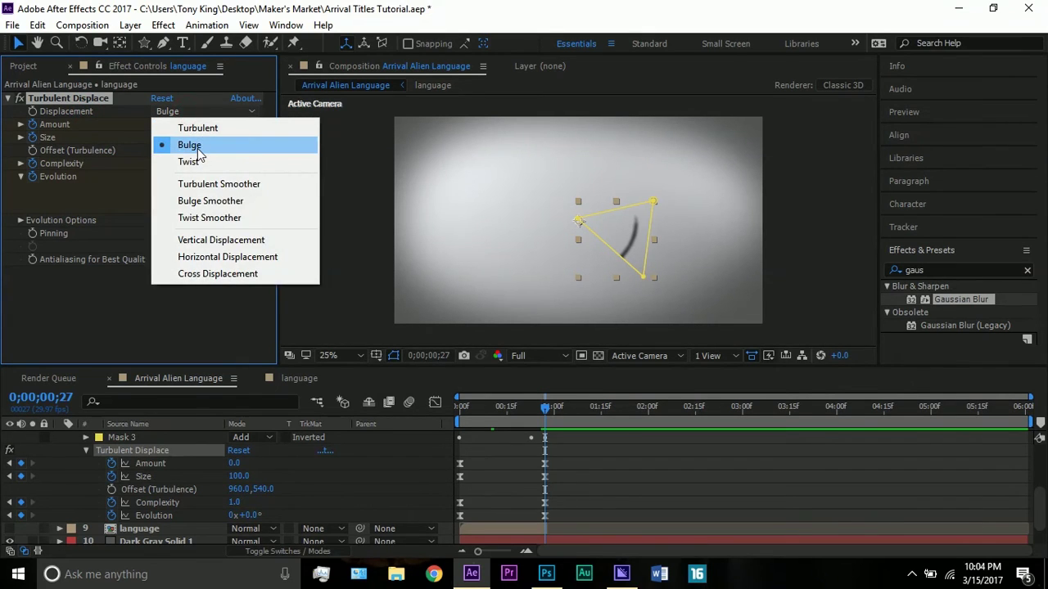
{"action": "left_click", "coordinate": [197, 148]}
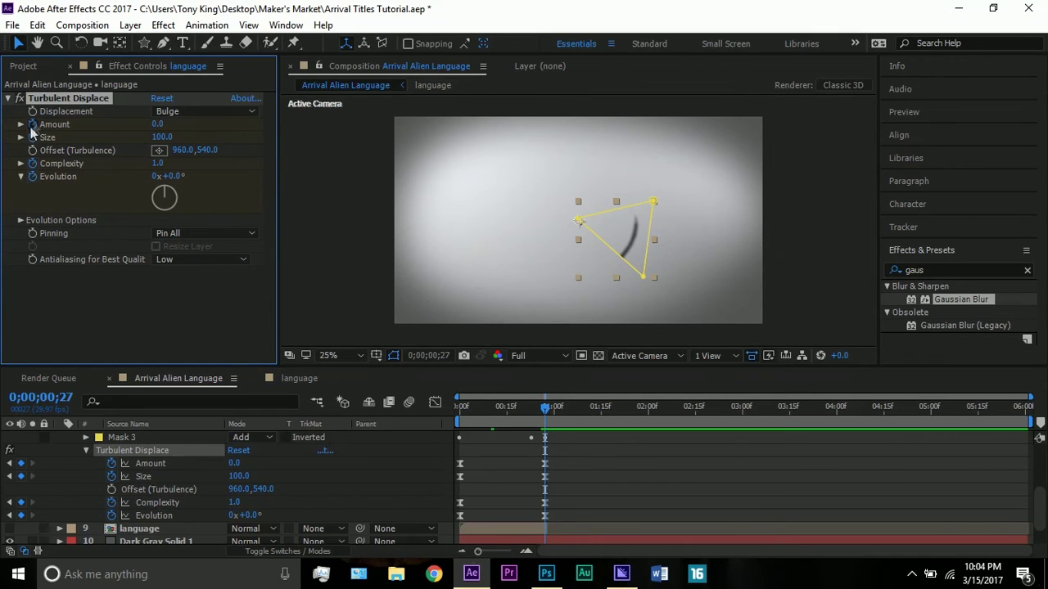
Step: Set the Turbulent Displace Amount to 100 at 0;00;00;00 and hide the mask outline in the composition view
{"action": "left_click_drag", "start_coordinate": [483, 411], "coordinate": [445, 410]}
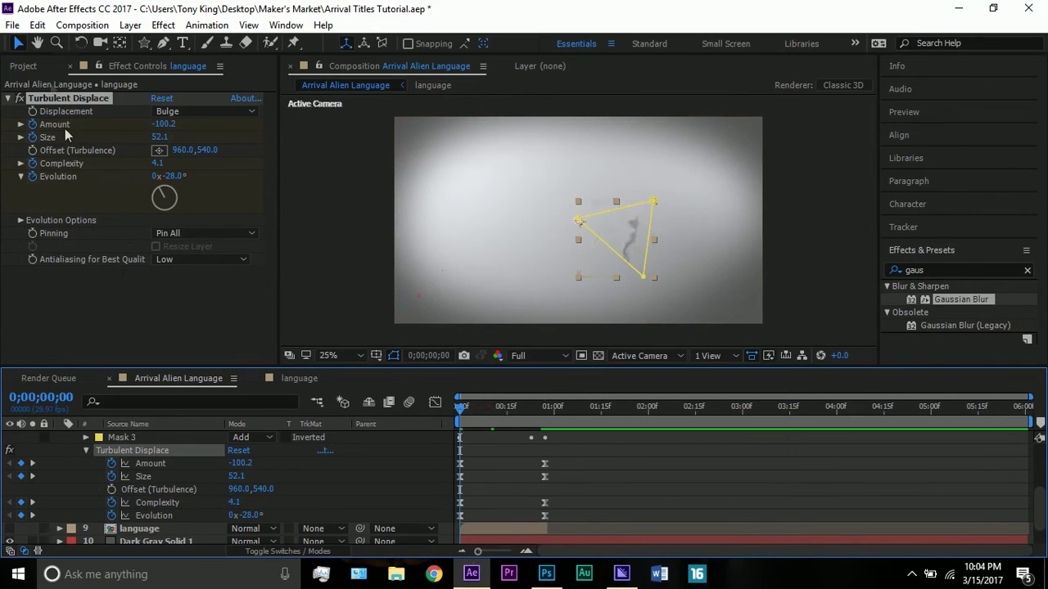
{"action": "left_click", "coordinate": [165, 124]}
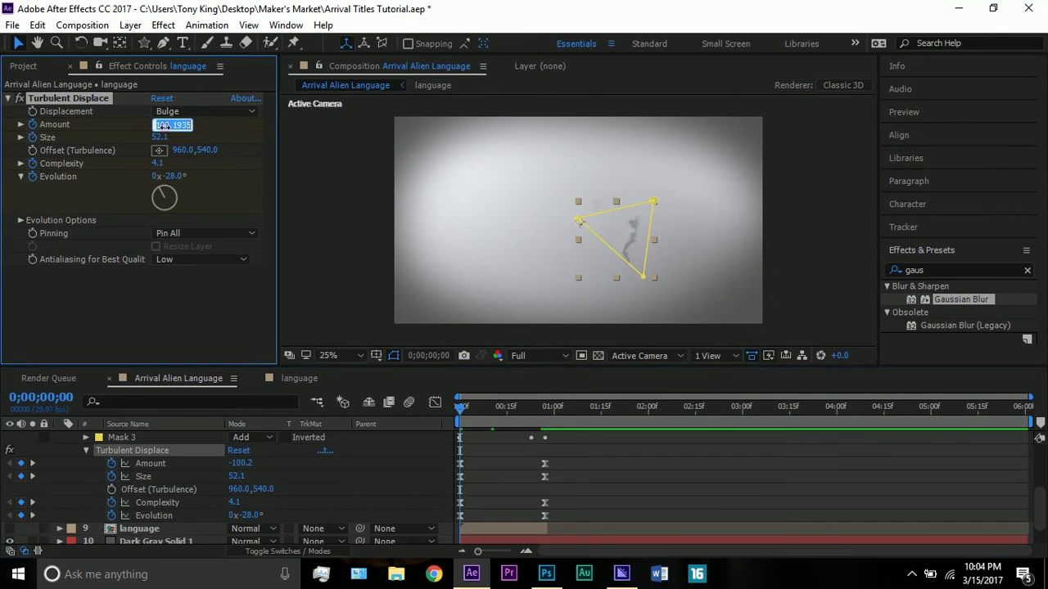
{"action": "type", "text": "100"}
{"action": "key", "text": "Return"}
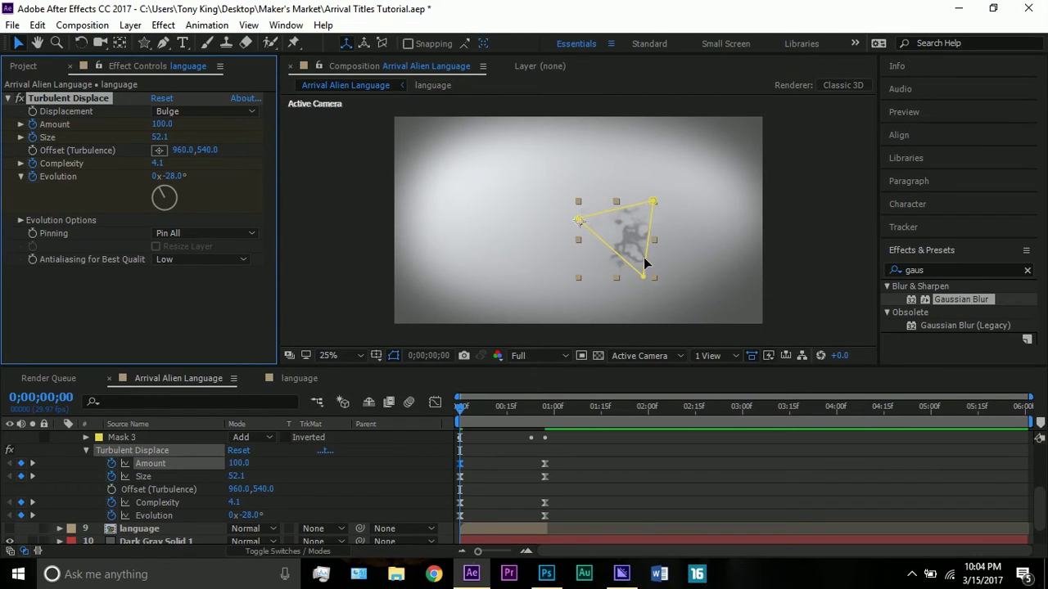
{"action": "left_click", "coordinate": [391, 355]}
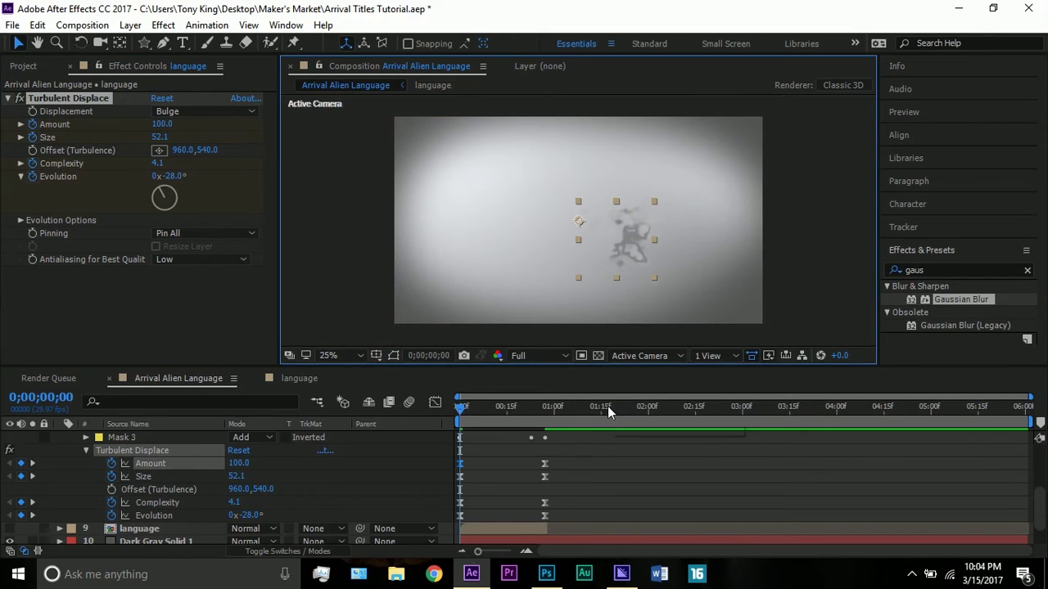
Step: Set the Turbulent Displace Amount at 0;00;00;00 to -100.2
{"action": "left_click", "coordinate": [165, 127]}
{"action": "type", "text": "-100.2"}
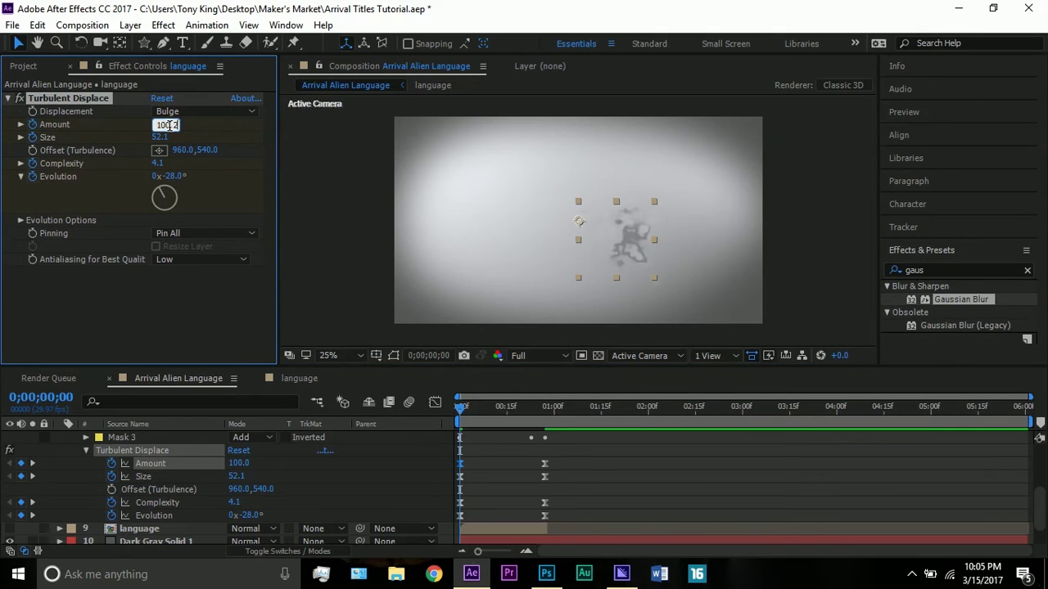
{"action": "key", "text": "Return"}
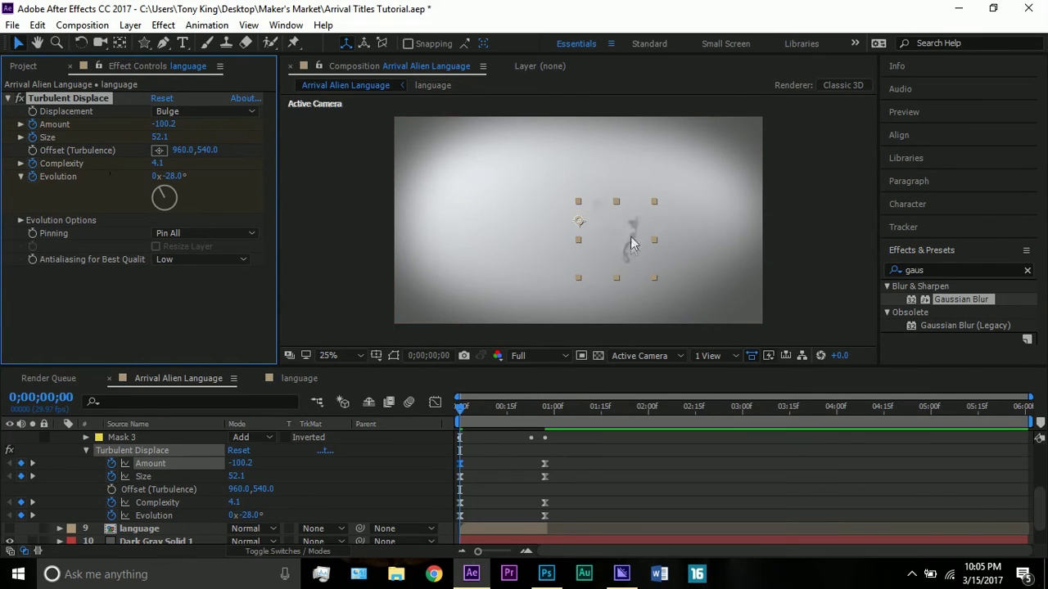
Step: Set the composition view to Fit up to 100% and scrub the displacement animation from 0;00;00;00 to 0;00;00;26
{"action": "key", "text": "period"}
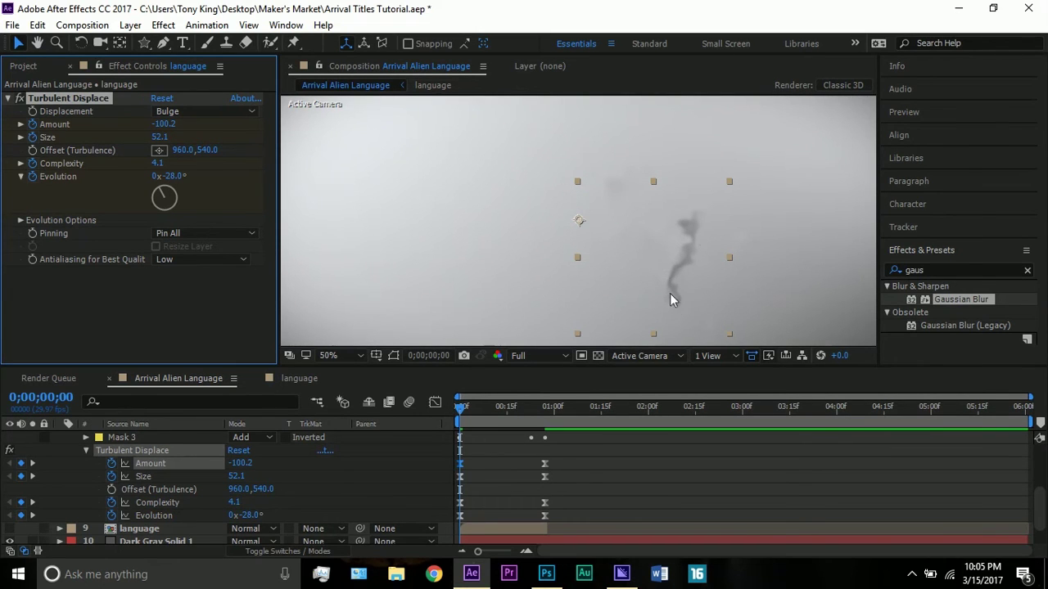
{"action": "key", "text": "comma"}
{"action": "left_click", "coordinate": [328, 355]}
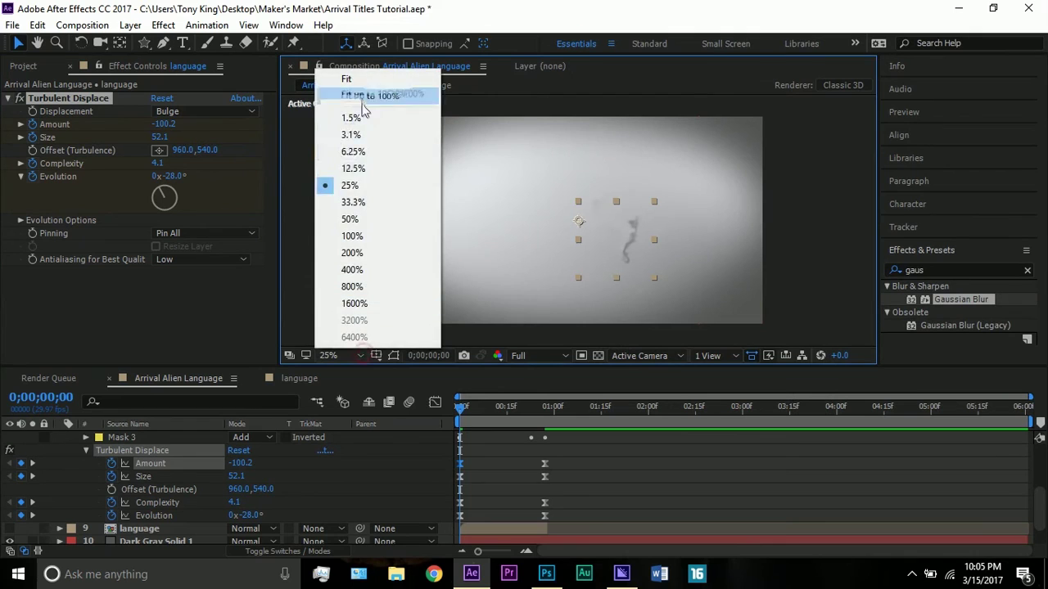
{"action": "left_click", "coordinate": [365, 97]}
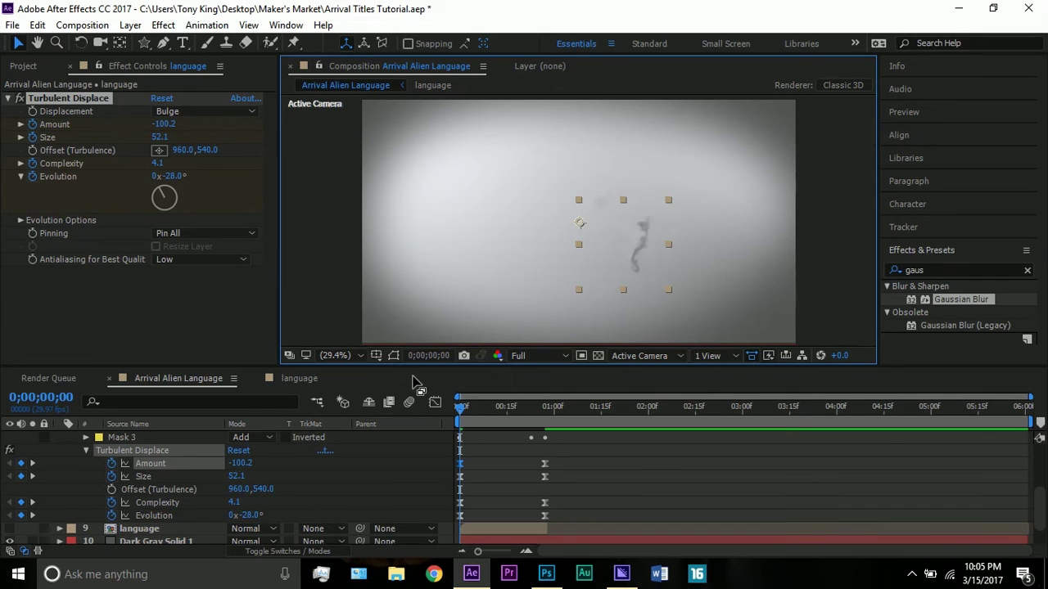
{"action": "left_click_drag", "start_coordinate": [462, 409], "coordinate": [496, 416]}
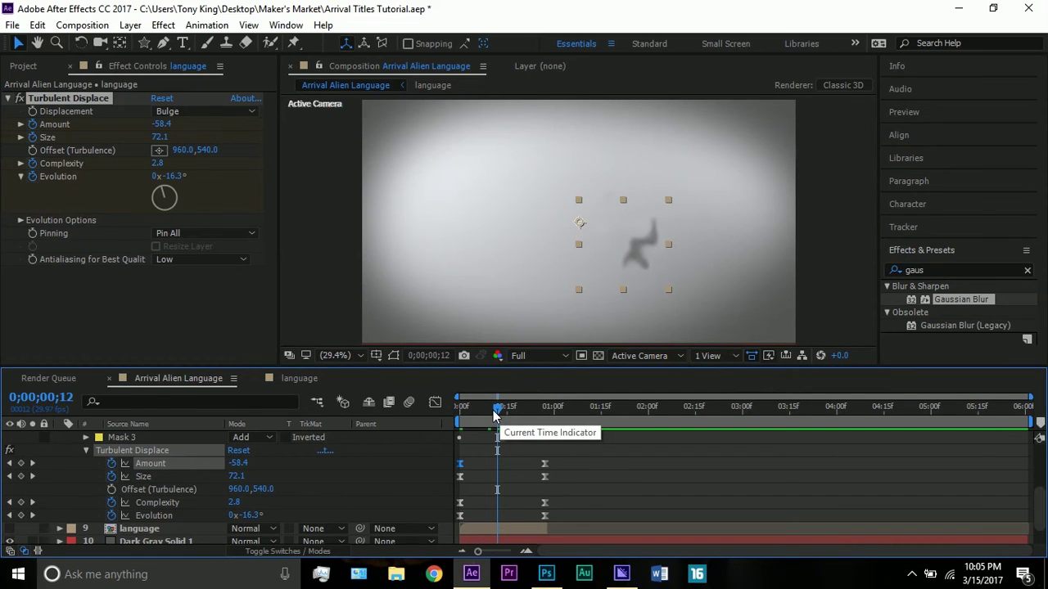
{"action": "left_click_drag", "start_coordinate": [499, 407], "coordinate": [543, 409]}
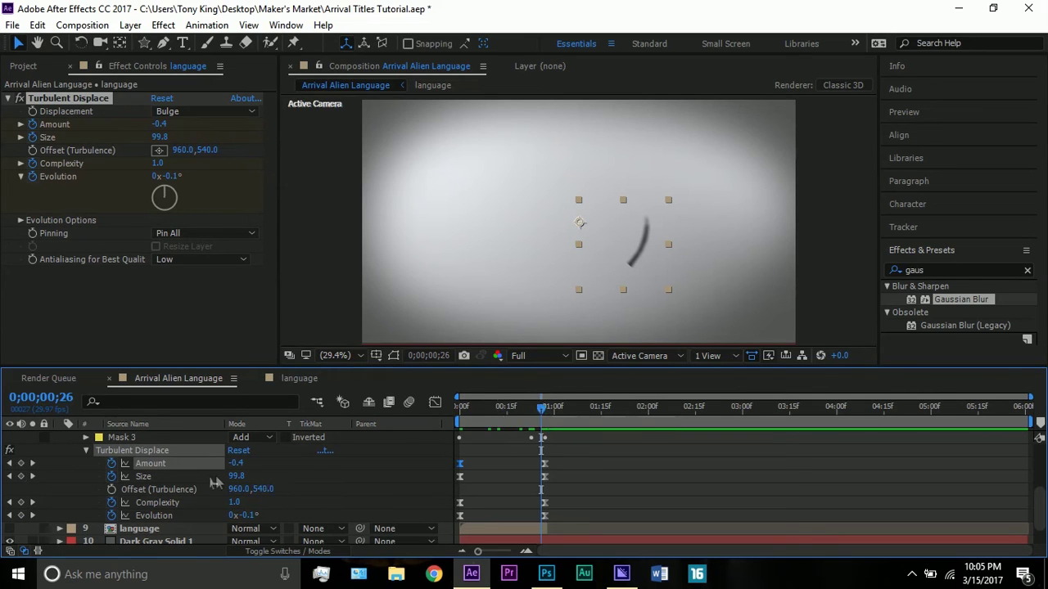
Step: Delete the duplicated language layer and show the original language layer above Dark Gray Solid 1
{"action": "scroll", "coordinate": [164, 483], "scroll_direction": "up", "scroll_amount": 2}
{"action": "left_click", "coordinate": [141, 463]}
{"action": "mouse_move", "coordinate": [144, 466]}
{"action": "left_mouse_down"}
{"action": "mouse_move", "coordinate": [147, 480]}
{"action": "mouse_move", "coordinate": [122, 500]}
{"action": "left_mouse_up"}
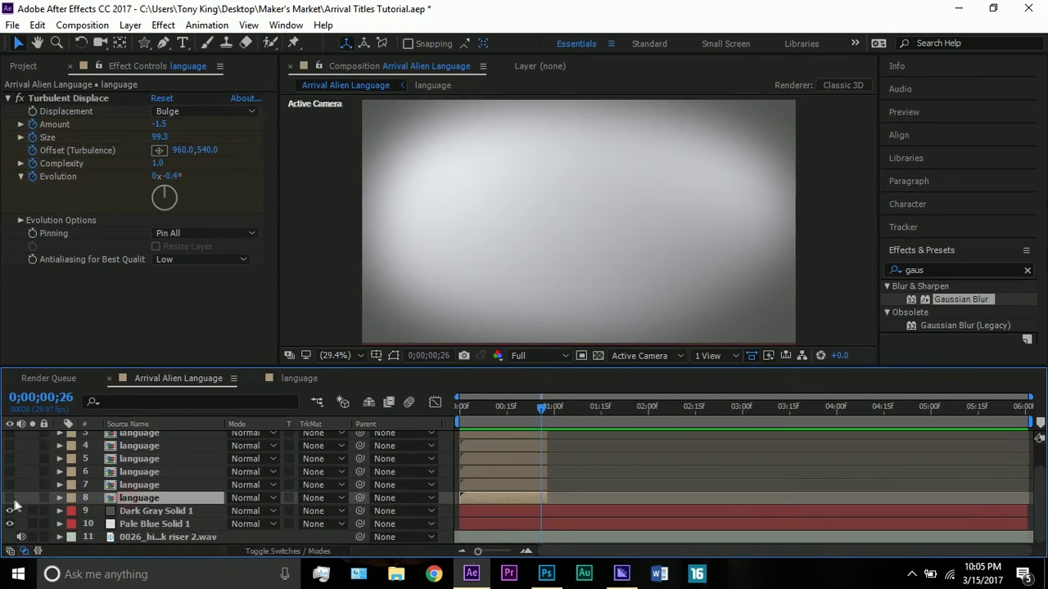
{"action": "left_click", "coordinate": [10, 497]}
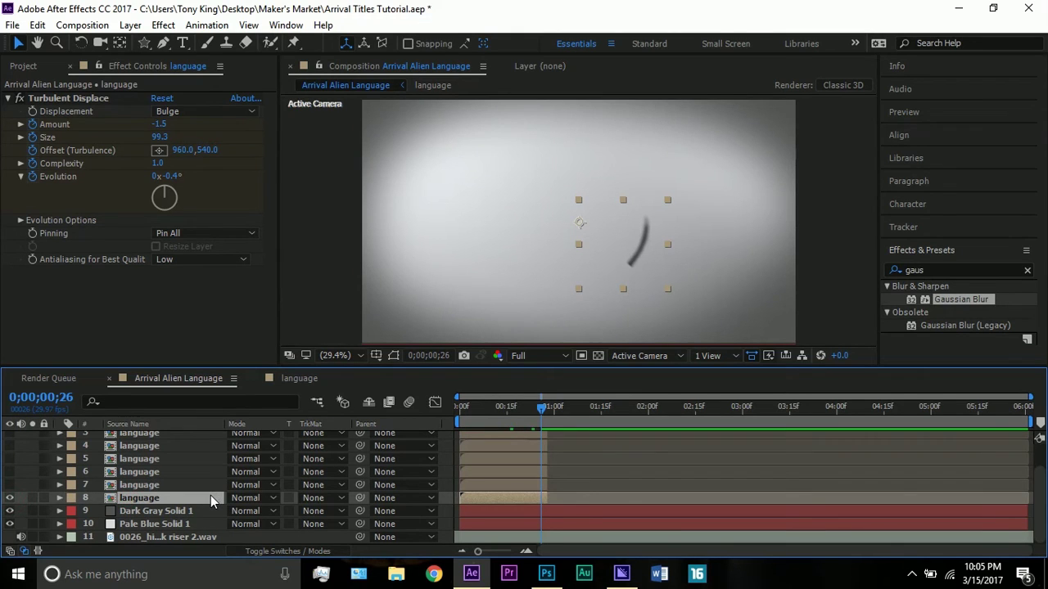
Step: Reveal all Mask 3 properties of language layer 8 and show its mask outline with the playhead at 0;00;00;27
{"action": "key", "text": "m"}
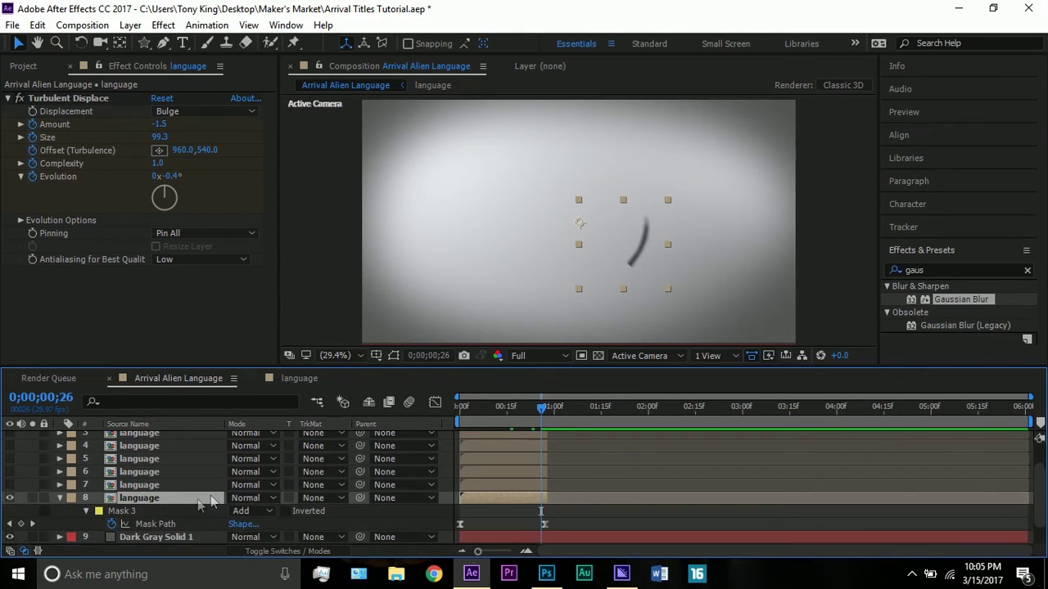
{"action": "left_click", "coordinate": [85, 510]}
{"action": "scroll", "coordinate": [196, 499], "scroll_direction": "down", "scroll_amount": 1}
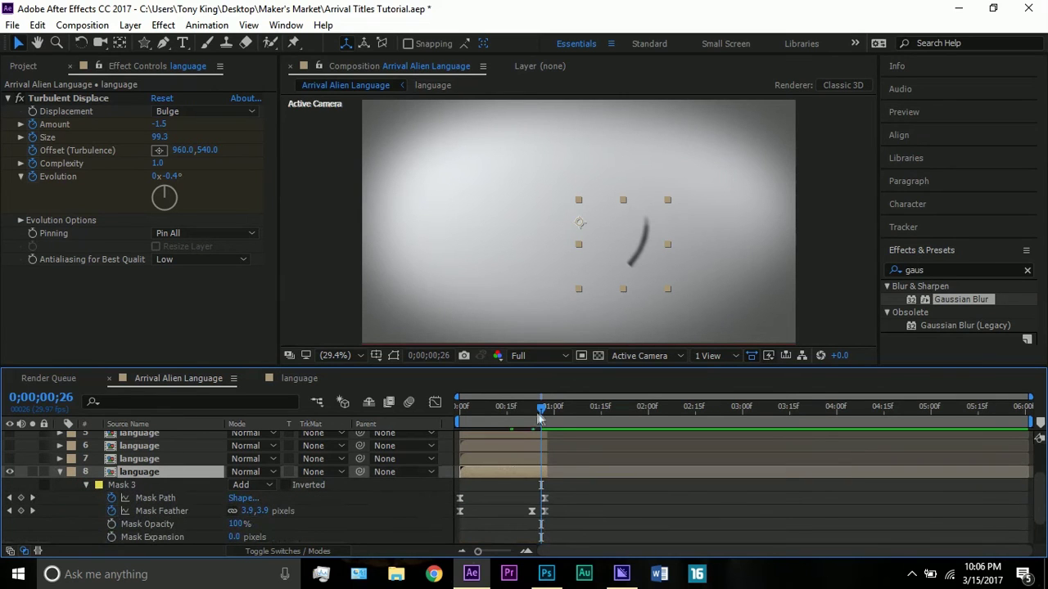
{"action": "left_click_drag", "start_coordinate": [541, 410], "coordinate": [544, 413]}
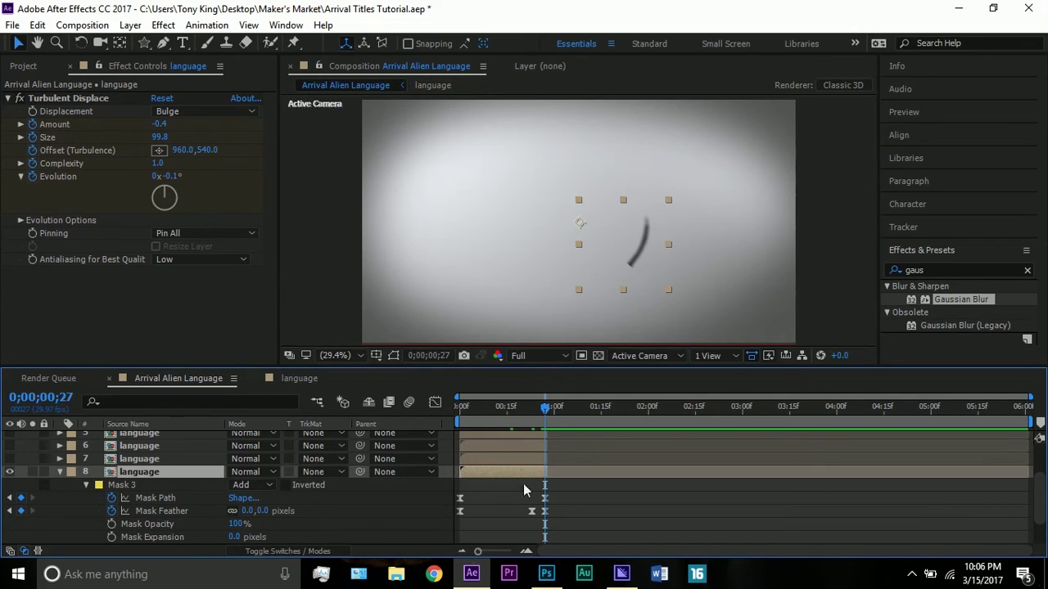
{"action": "left_click", "coordinate": [391, 357]}
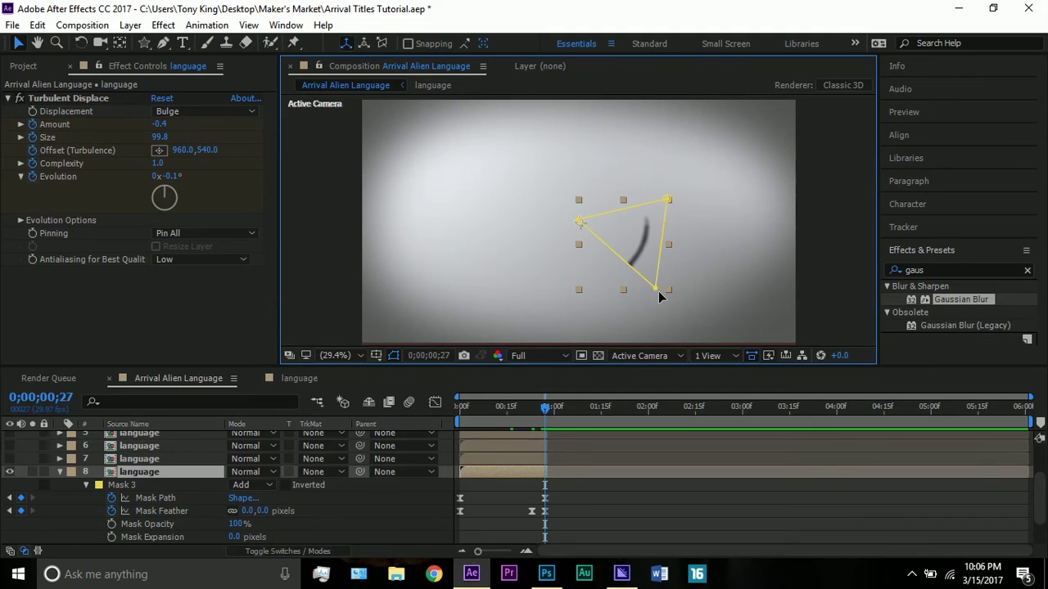
Step: Reshape Mask 3 at 0;00;00;23 into a thin sliver by bringing its two outer vertices together beside the ink stroke
{"action": "left_click", "coordinate": [532, 410]}
{"action": "left_click_drag", "start_coordinate": [654, 283], "coordinate": [658, 253]}
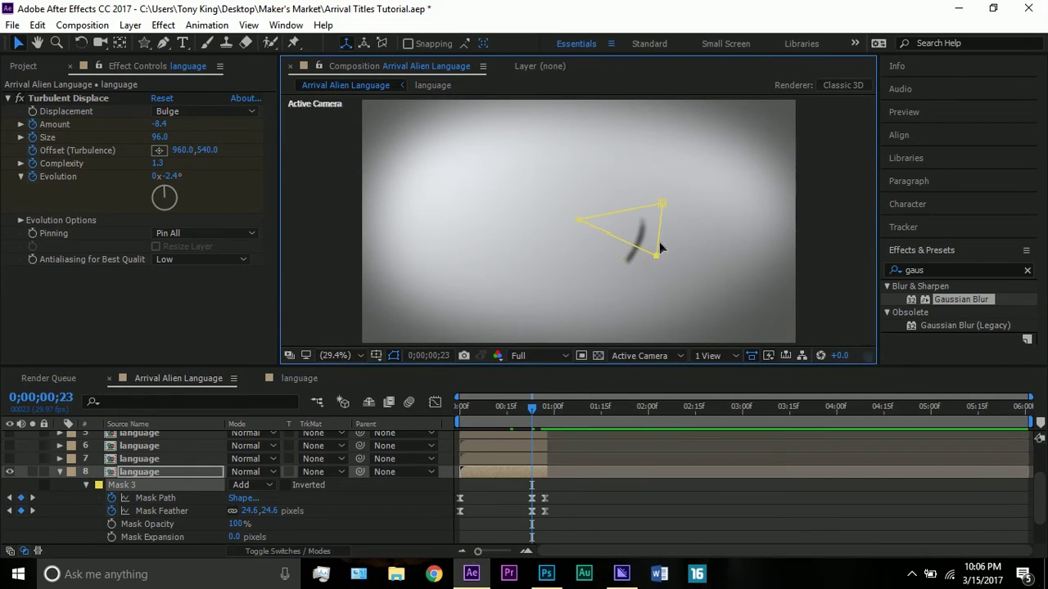
{"action": "left_click_drag", "start_coordinate": [661, 202], "coordinate": [658, 251]}
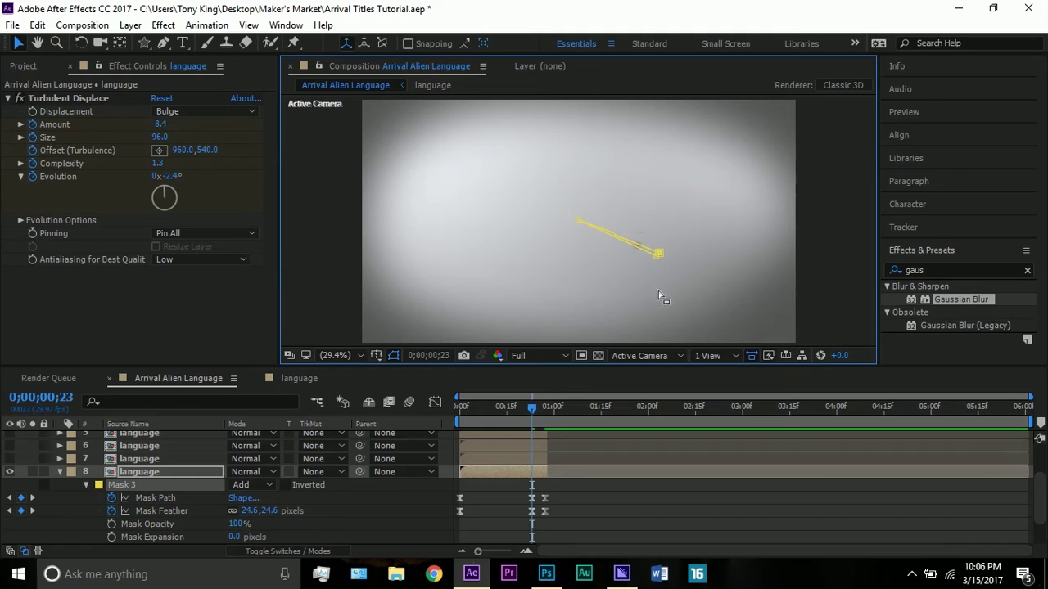
Step: Delete Mask 3's Mask Path keyframe at 0;00;00;23 on language layer 8
{"action": "left_click", "coordinate": [532, 498]}
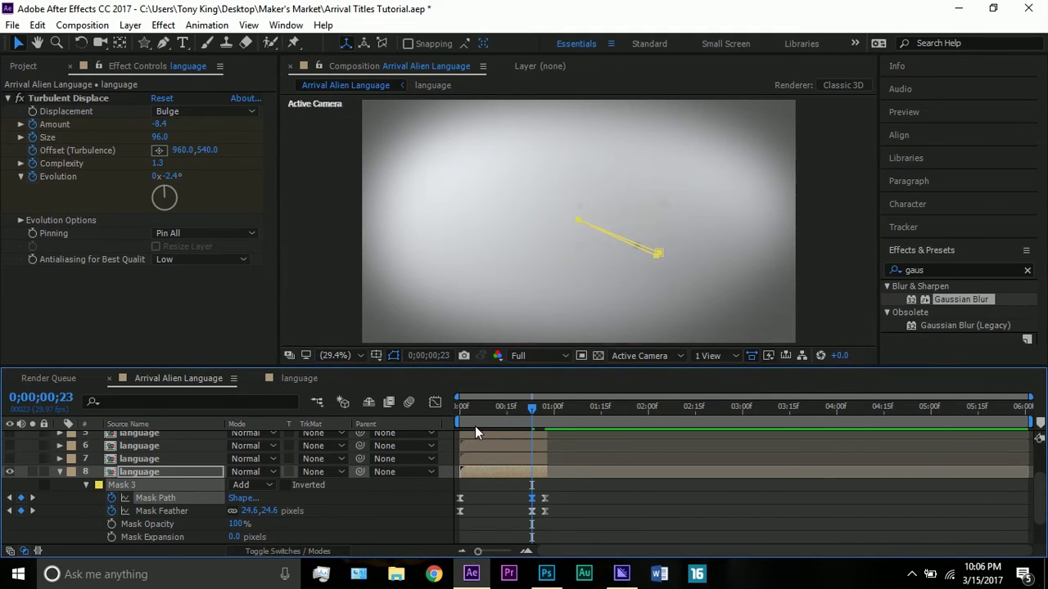
{"action": "key", "text": "Delete"}
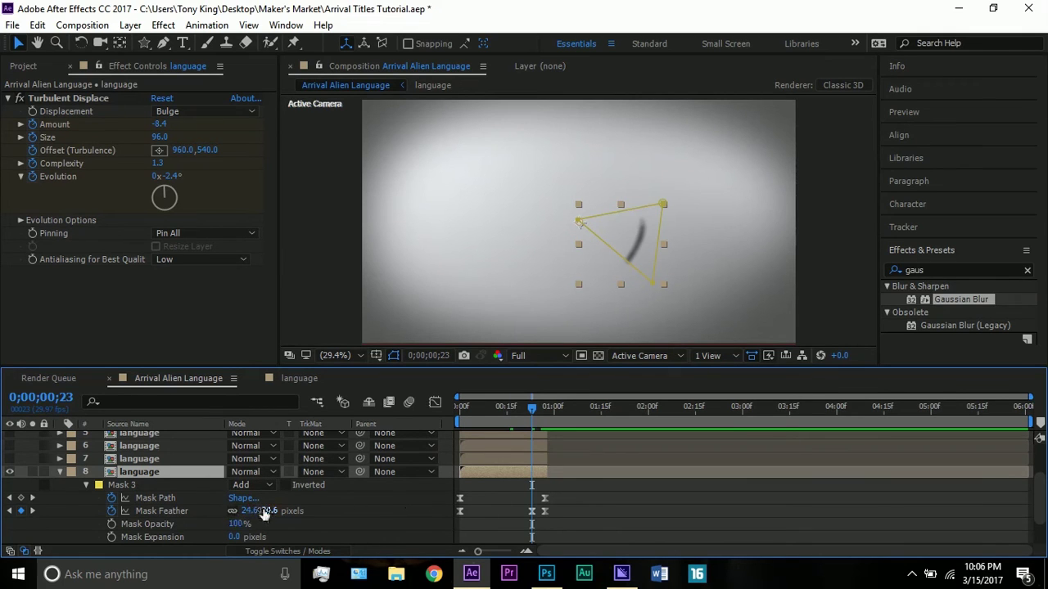
Step: Try a Mask 3 feather of 0.0 pixels with the mask outlines hidden, and restore the feather to 24.6 pixels
{"action": "left_click_drag", "start_coordinate": [262, 509], "coordinate": [234, 509]}
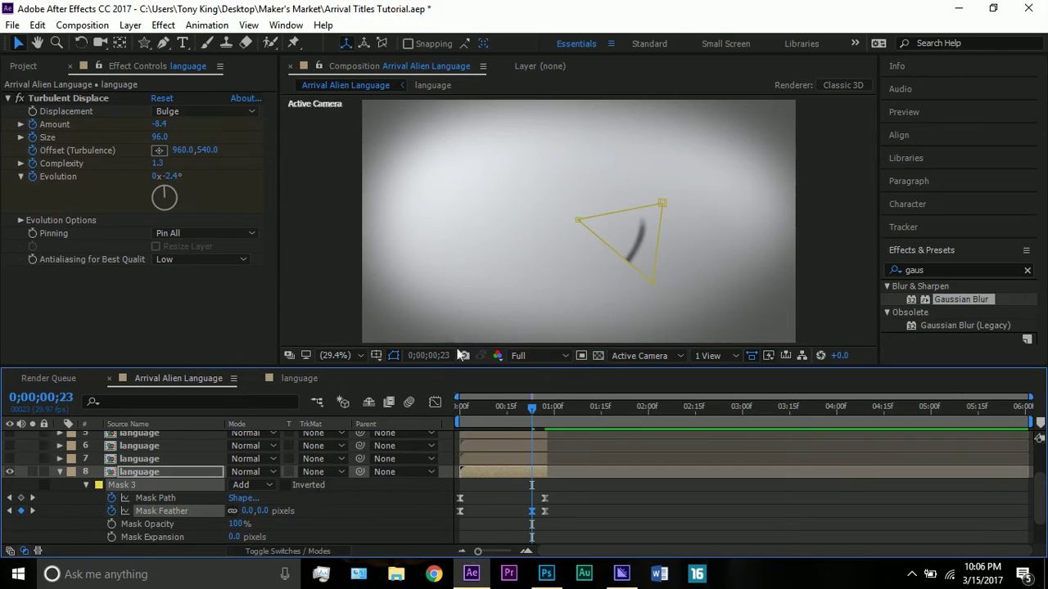
{"action": "left_click", "coordinate": [393, 355]}
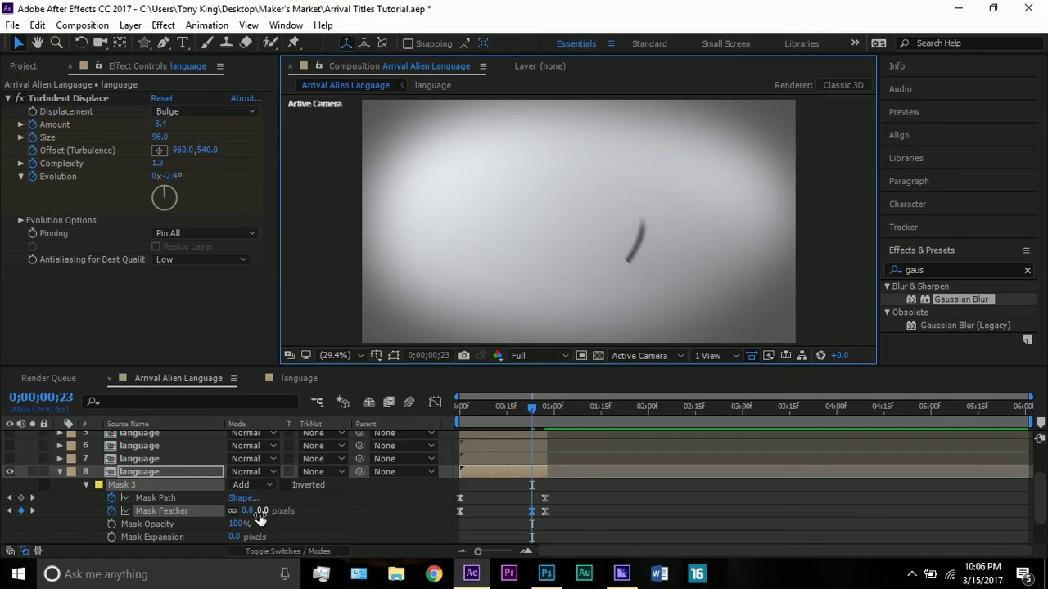
{"action": "left_click_drag", "start_coordinate": [260, 518], "coordinate": [327, 519]}
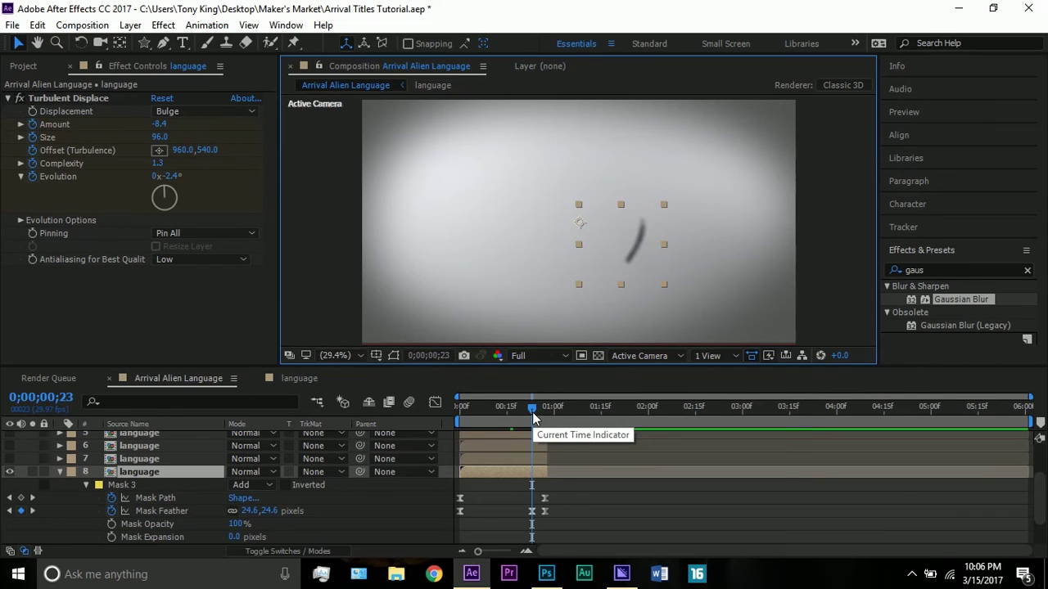
Step: Compare Mask 3's feather on language layer 8 at 0;00;00;00 and 0;00;00;23
{"action": "mouse_move", "coordinate": [533, 417]}
{"action": "left_mouse_down"}
{"action": "mouse_move", "coordinate": [546, 419]}
{"action": "mouse_move", "coordinate": [532, 413]}
{"action": "left_mouse_up"}
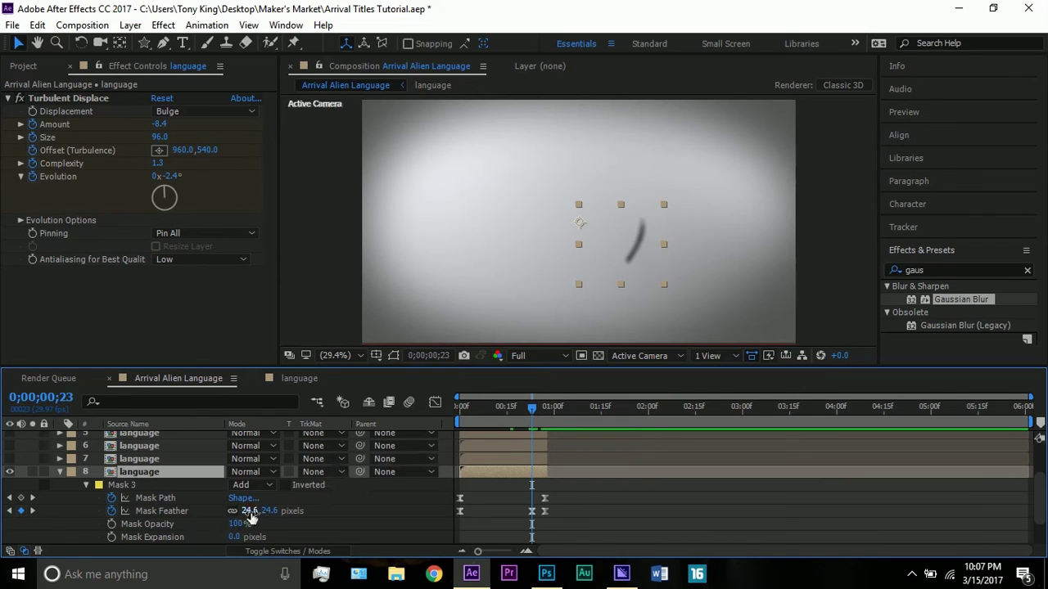
{"action": "left_click", "coordinate": [460, 407]}
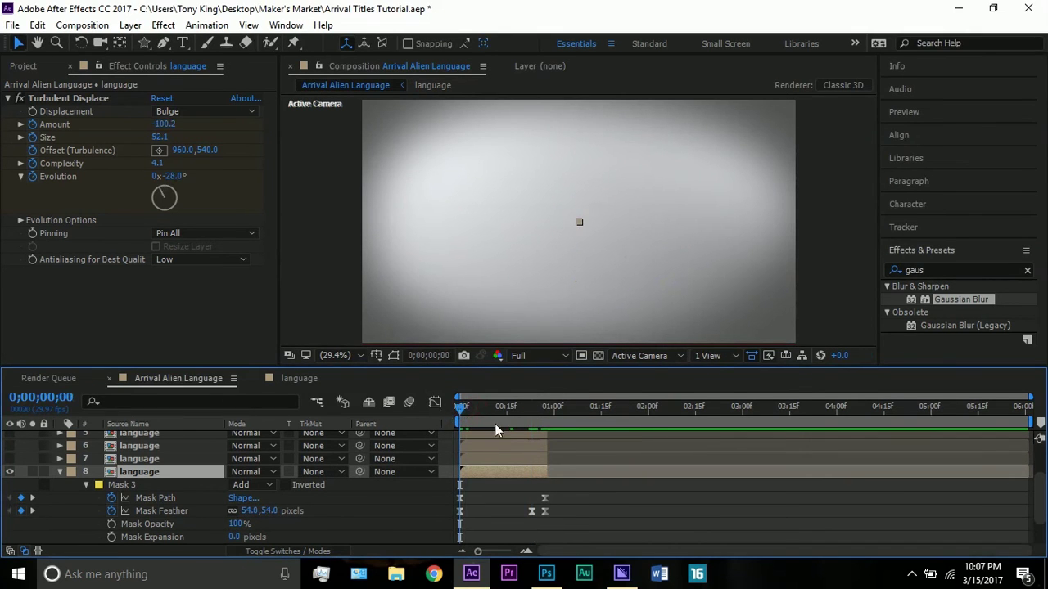
{"action": "left_click", "coordinate": [529, 419]}
{"action": "left_click", "coordinate": [531, 412]}
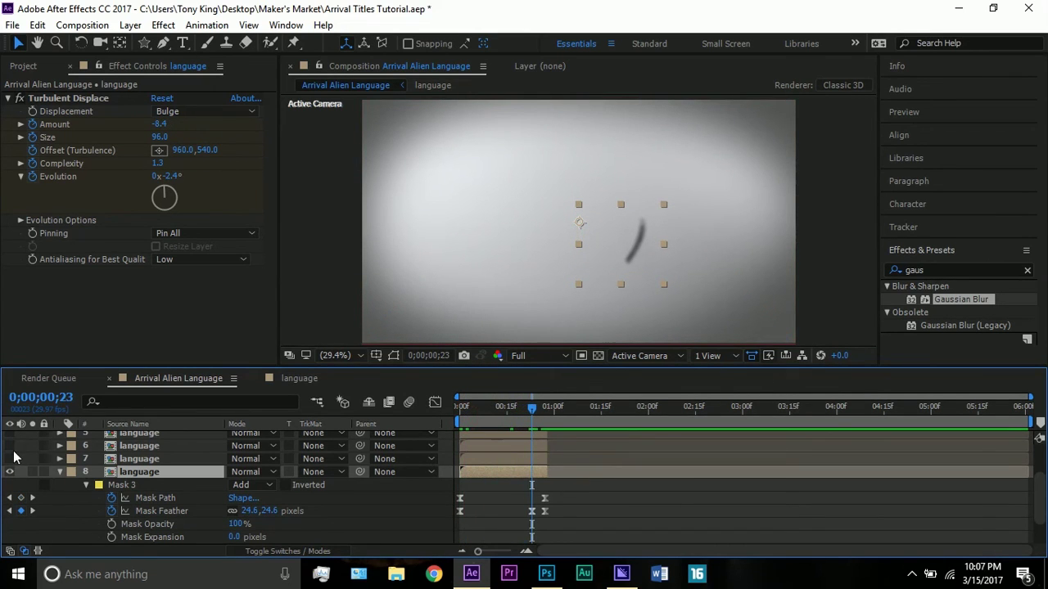
Step: Make all the language layers visible, select language layer 7 and move the playhead to 0;00;00;25
{"action": "scroll", "coordinate": [13, 438], "scroll_direction": "up", "scroll_amount": 3}
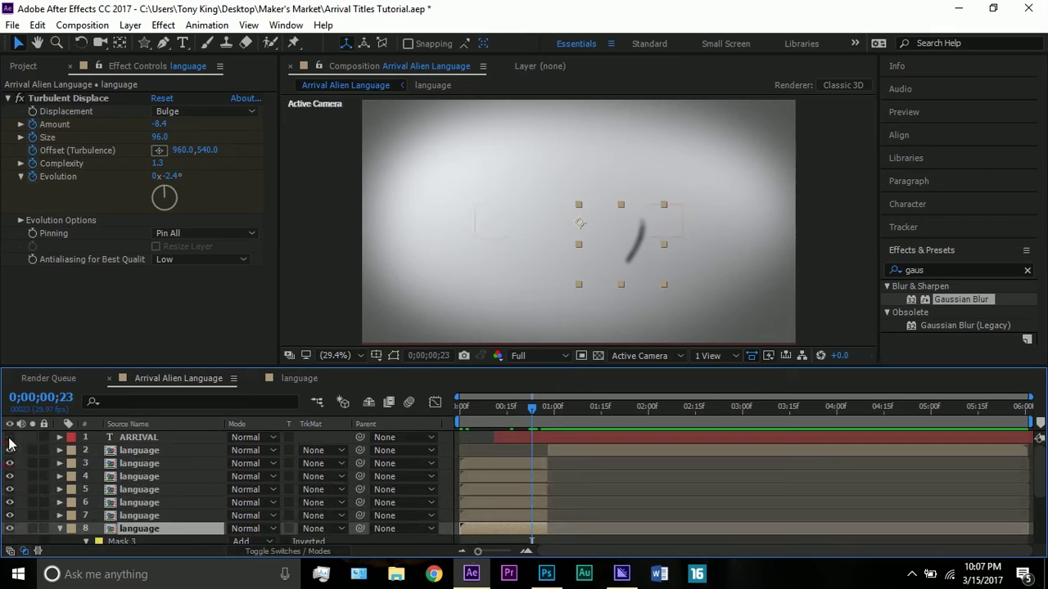
{"action": "key", "text": "m"}
{"action": "key", "text": "m"}
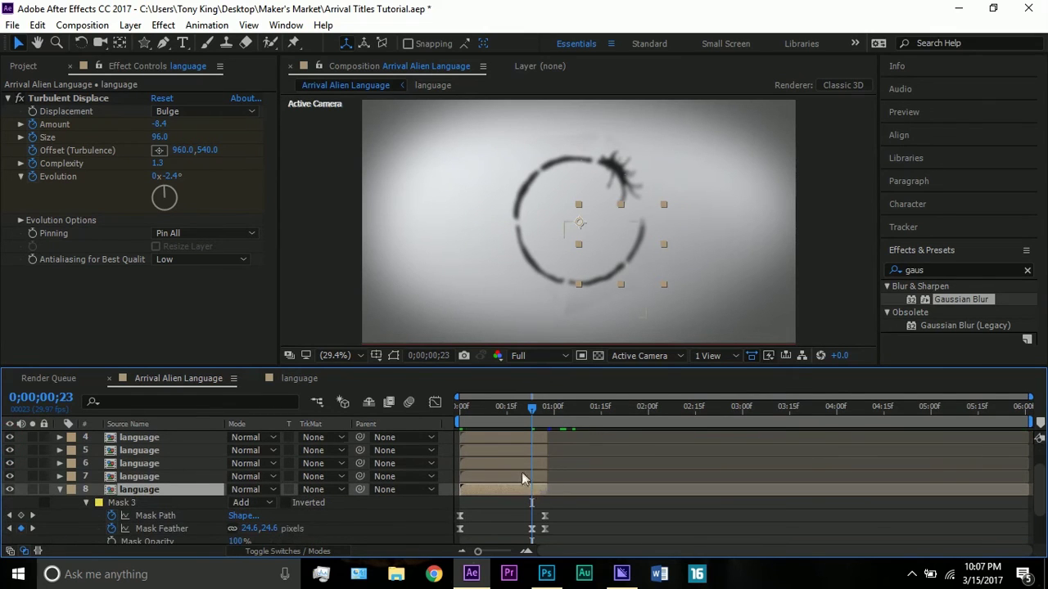
{"action": "left_click", "coordinate": [522, 477]}
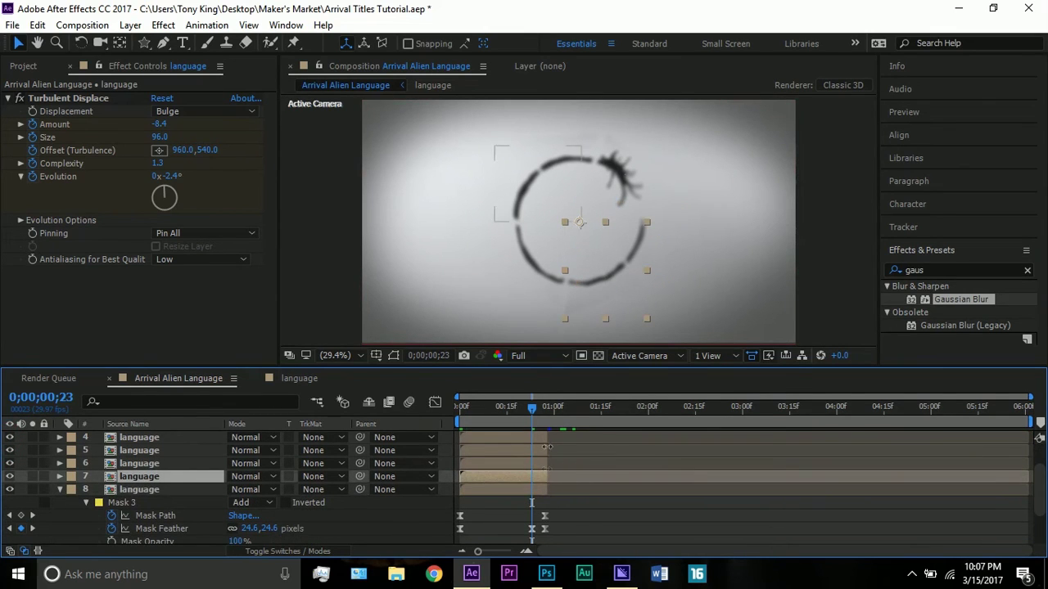
{"action": "left_click_drag", "start_coordinate": [534, 406], "coordinate": [541, 411]}
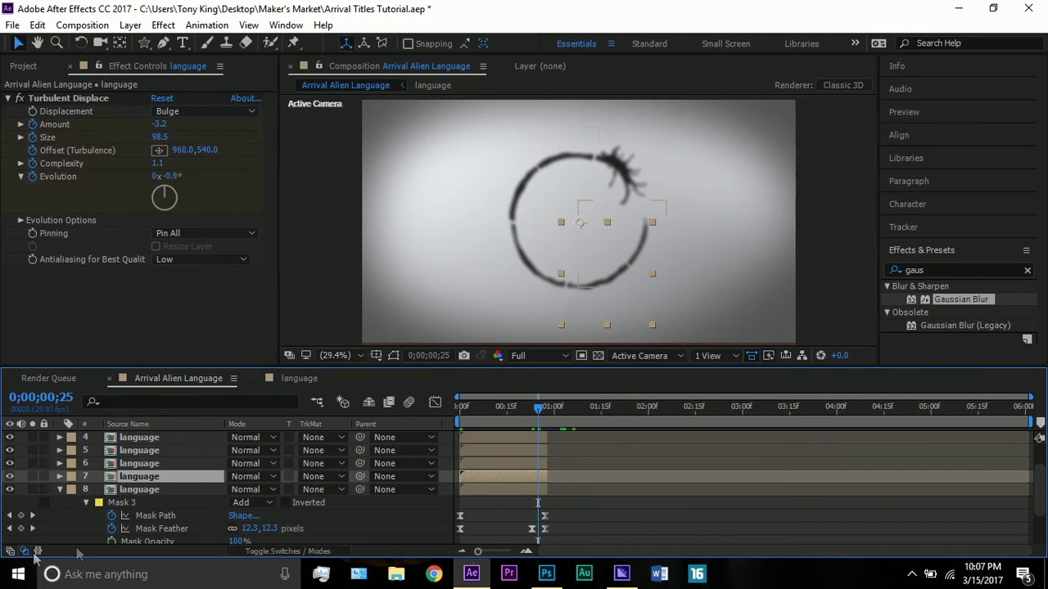
Step: Reveal the Scale property of language layer 8 and check its keyframes at 0;00;00;27 and 0;00;00;00
{"action": "left_click", "coordinate": [154, 492]}
{"action": "scroll", "coordinate": [154, 493], "scroll_direction": "down", "scroll_amount": 2}
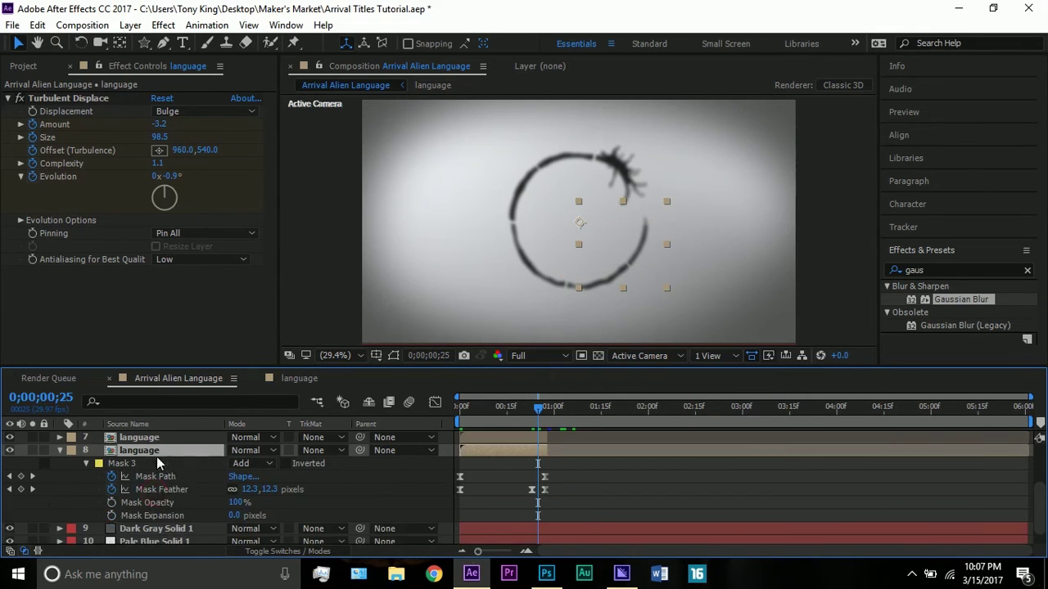
{"action": "key", "text": "s"}
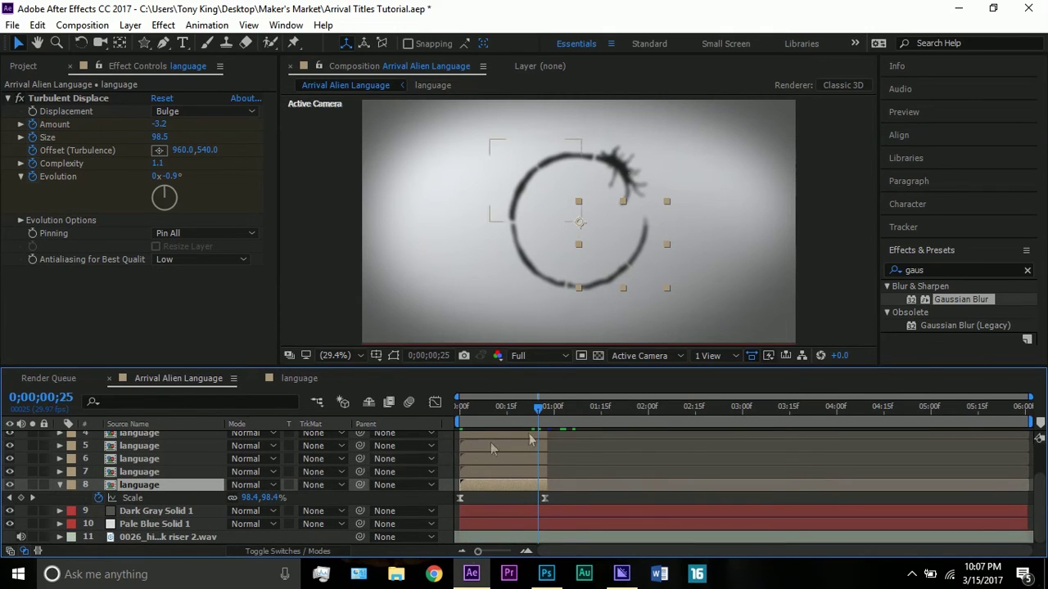
{"action": "left_click_drag", "start_coordinate": [535, 409], "coordinate": [545, 409]}
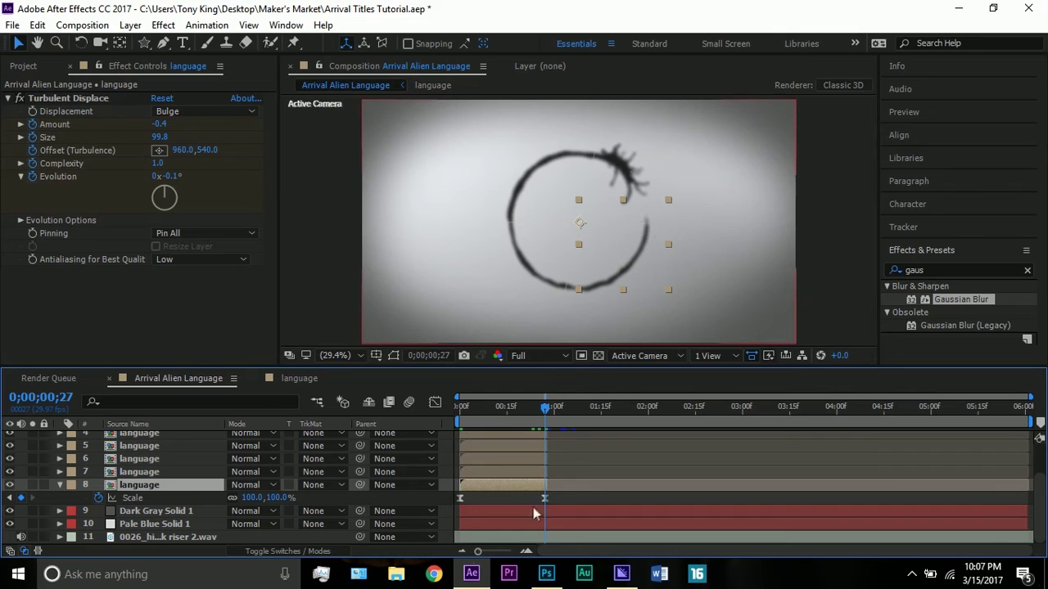
{"action": "left_click", "coordinate": [460, 407]}
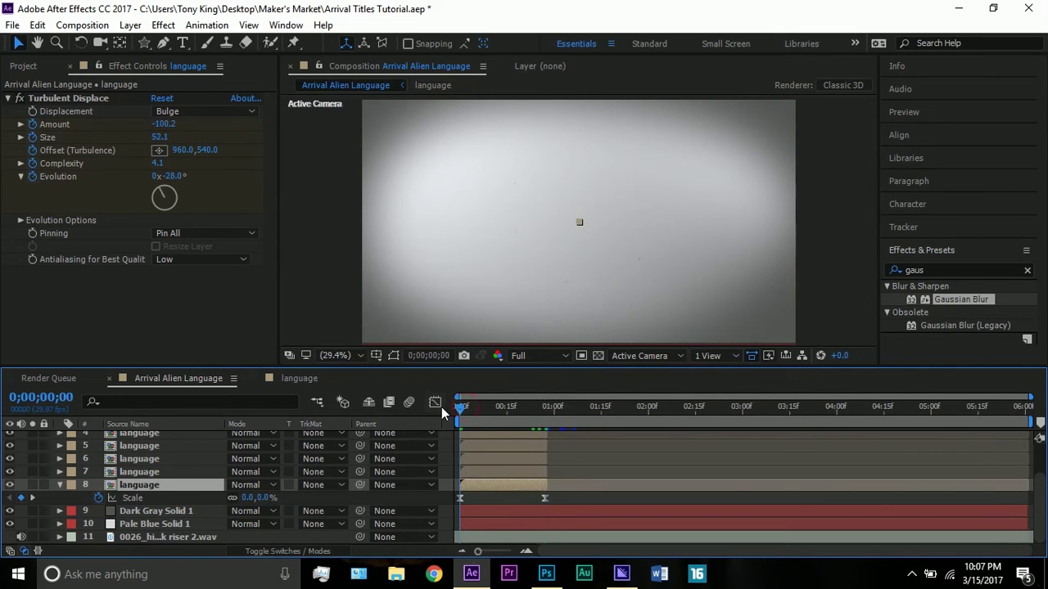
Step: Preview the combined language animation with no layer selected, up to 0;00;00;27
{"action": "key", "text": "space"}
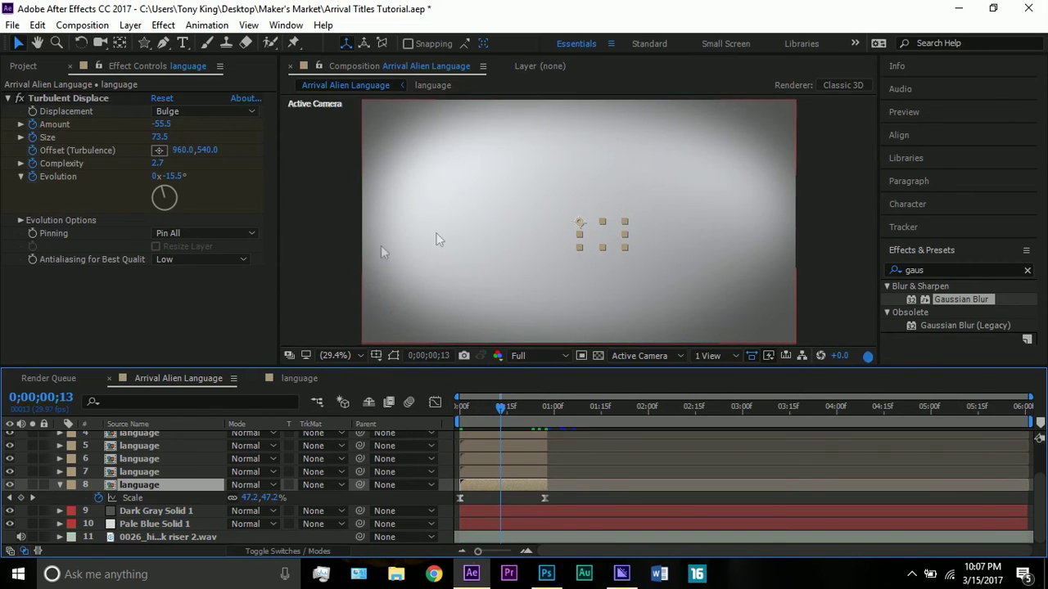
{"action": "left_click", "coordinate": [349, 278]}
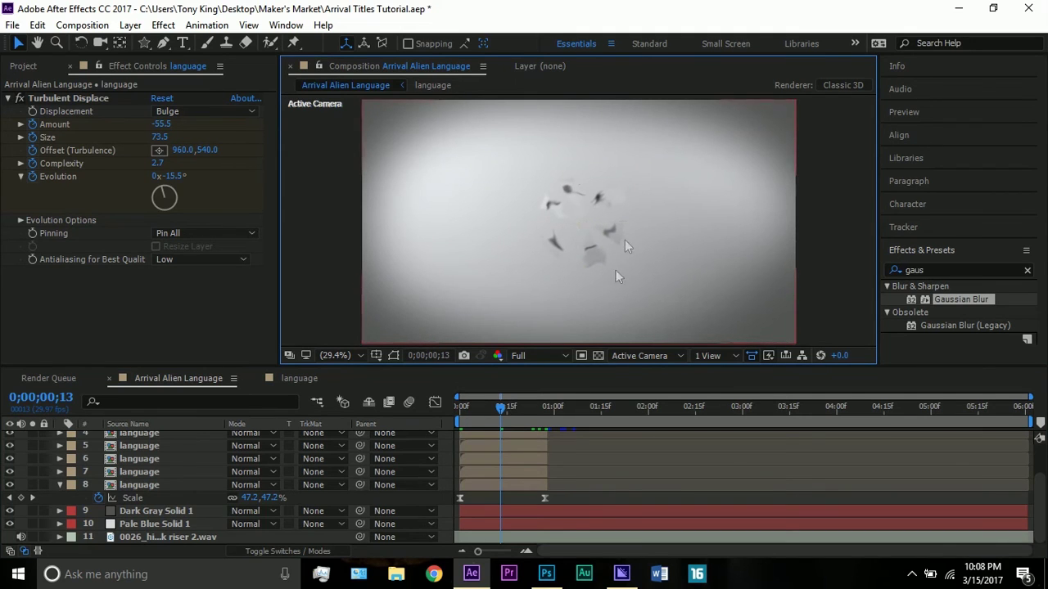
{"action": "left_click_drag", "start_coordinate": [501, 419], "coordinate": [515, 413]}
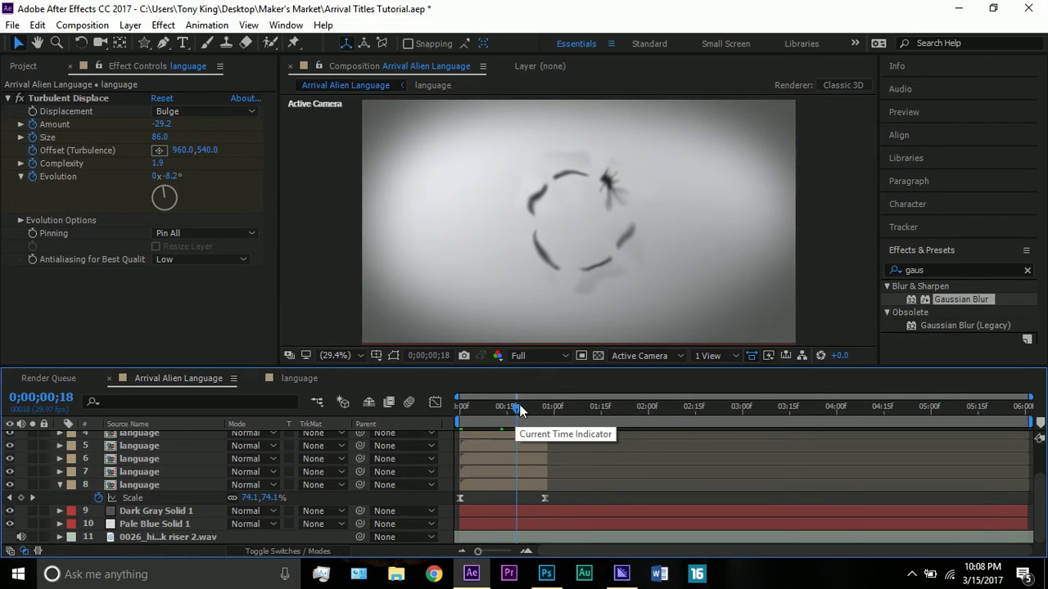
{"action": "left_click_drag", "start_coordinate": [519, 405], "coordinate": [539, 403]}
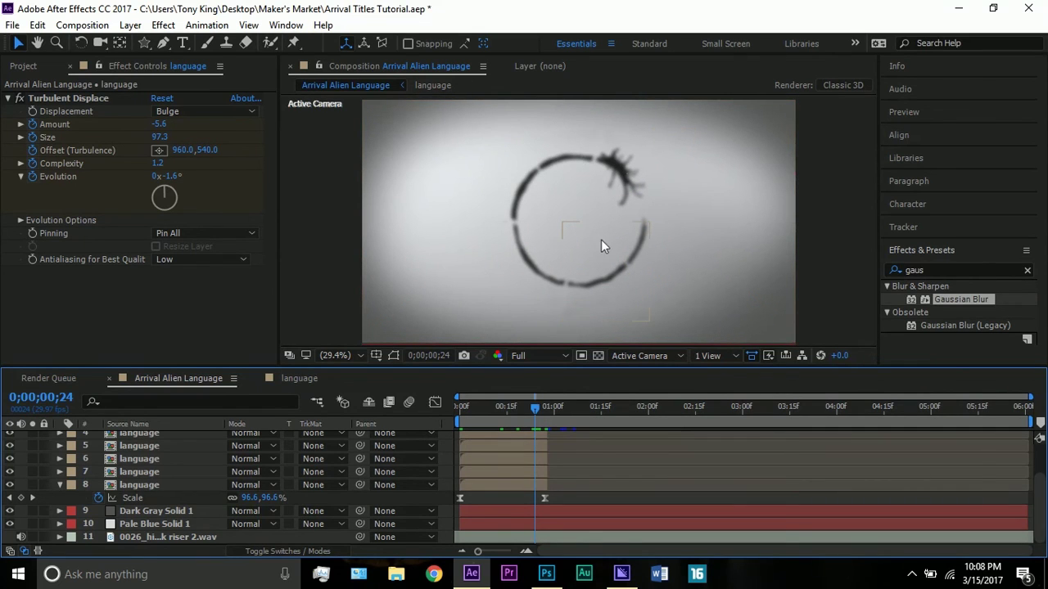
{"action": "left_click_drag", "start_coordinate": [534, 409], "coordinate": [543, 409]}
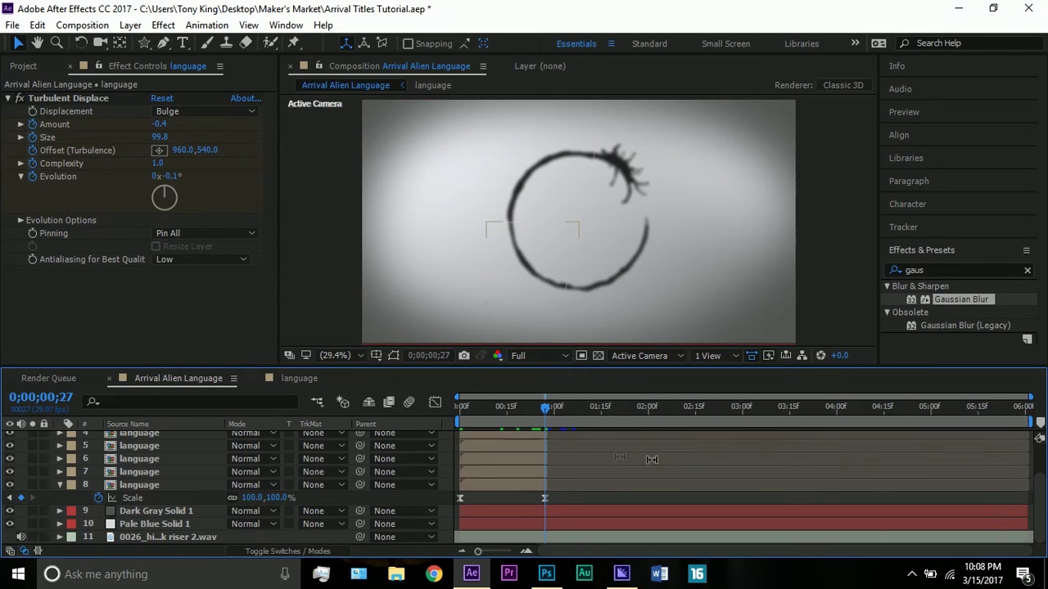
Step: Select language layer 2 and check its Turbulent Displace settings at 0;00;00;28 and 0;00;06;00
{"action": "scroll", "coordinate": [528, 480], "scroll_direction": "up", "scroll_amount": 3}
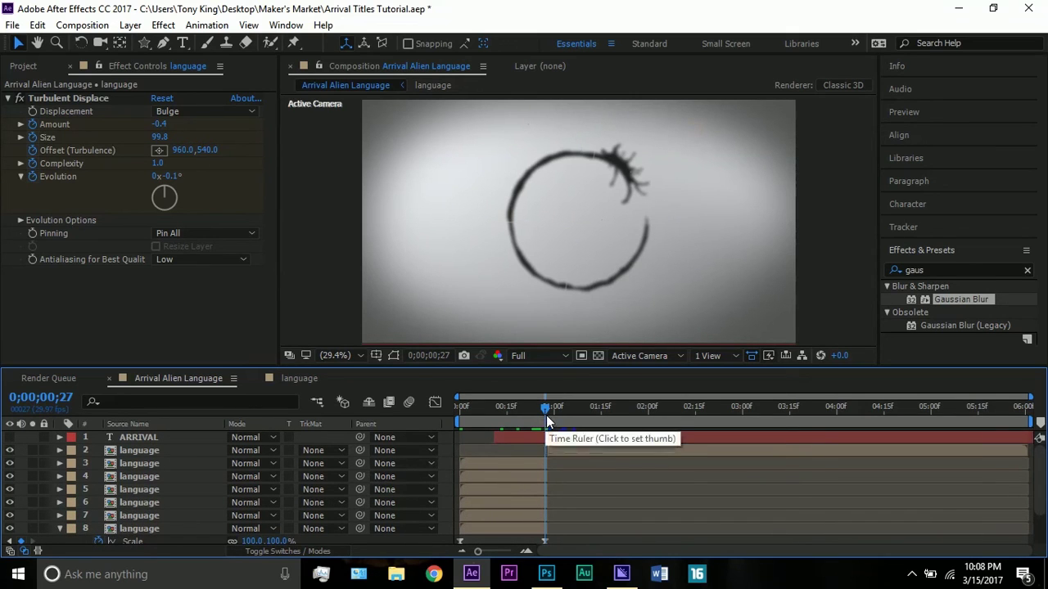
{"action": "left_click_drag", "start_coordinate": [555, 412], "coordinate": [556, 409]}
{"action": "left_click", "coordinate": [567, 450]}
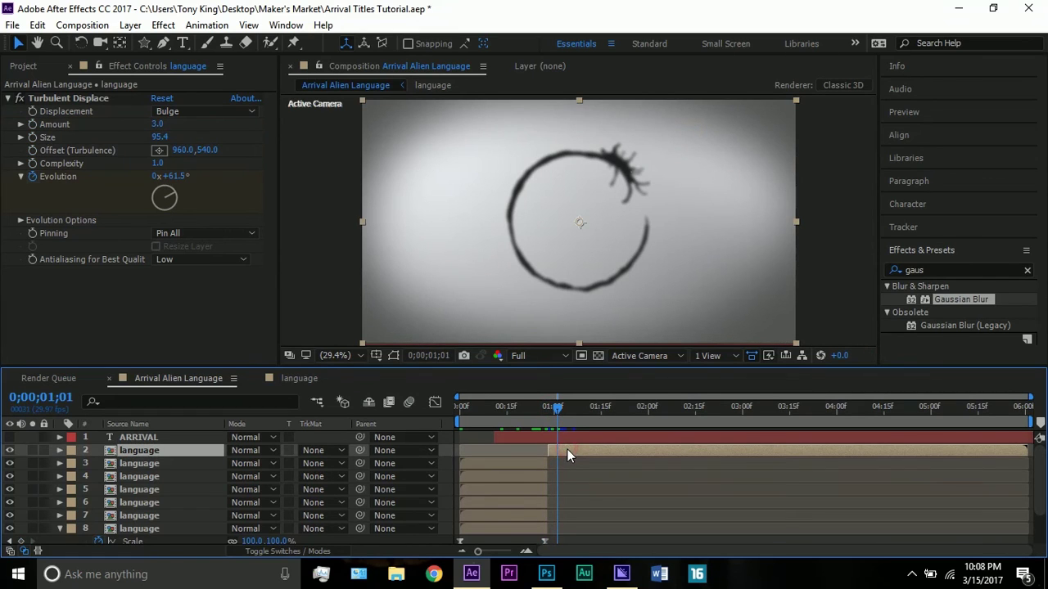
{"action": "left_click_drag", "start_coordinate": [557, 415], "coordinate": [553, 425]}
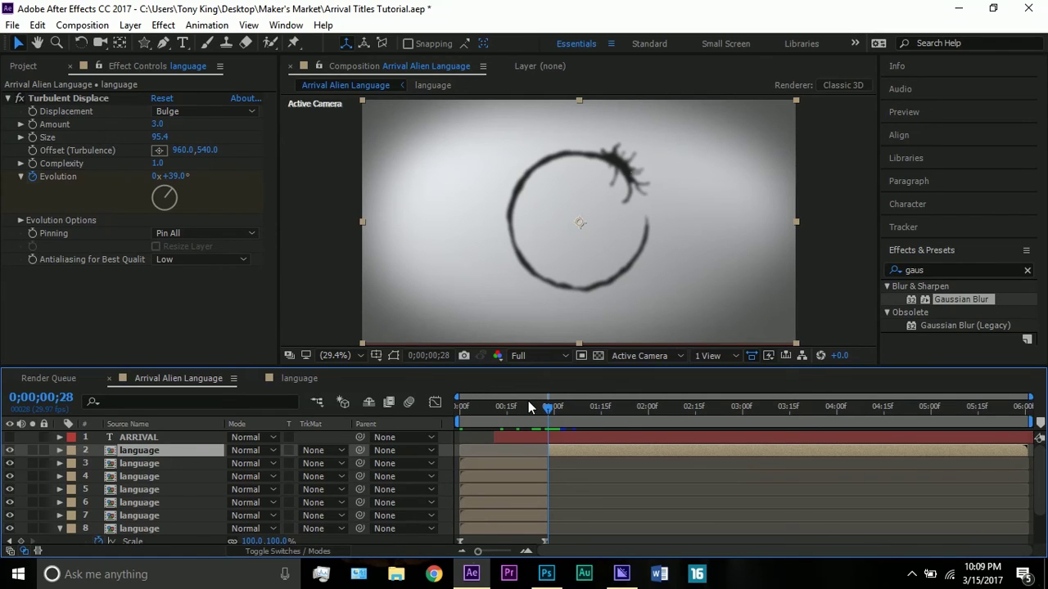
{"action": "left_click_drag", "start_coordinate": [929, 413], "coordinate": [1025, 407]}
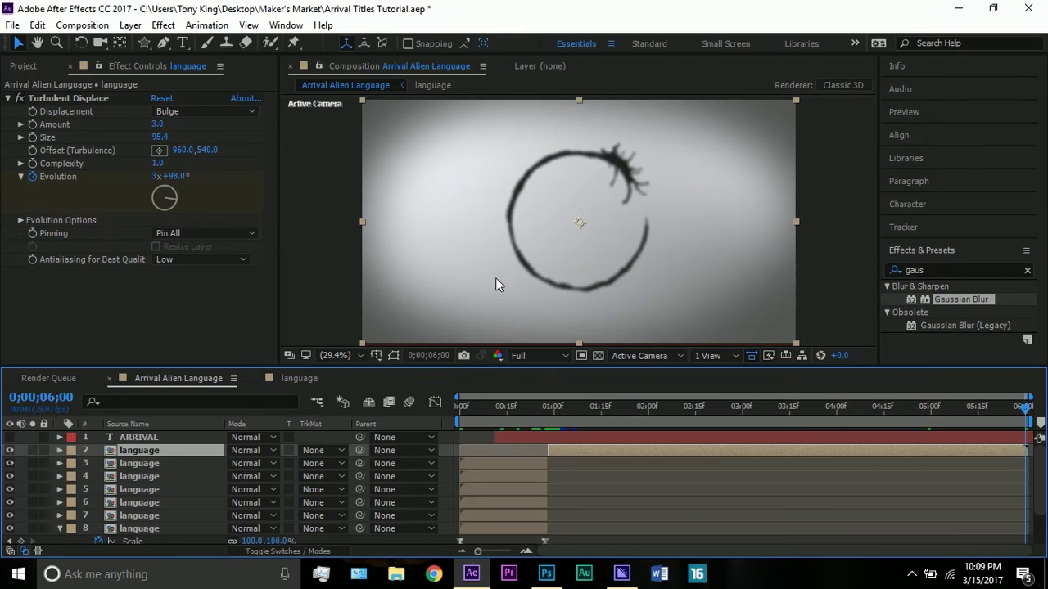
Step: Examine layer 2's Evolution value at 0;00;01;09 and return the playhead to 0;00;00;28
{"action": "left_click", "coordinate": [156, 177]}
{"action": "left_click", "coordinate": [160, 198]}
{"action": "left_click", "coordinate": [172, 183]}
{"action": "left_click", "coordinate": [559, 408]}
{"action": "left_click", "coordinate": [581, 413]}
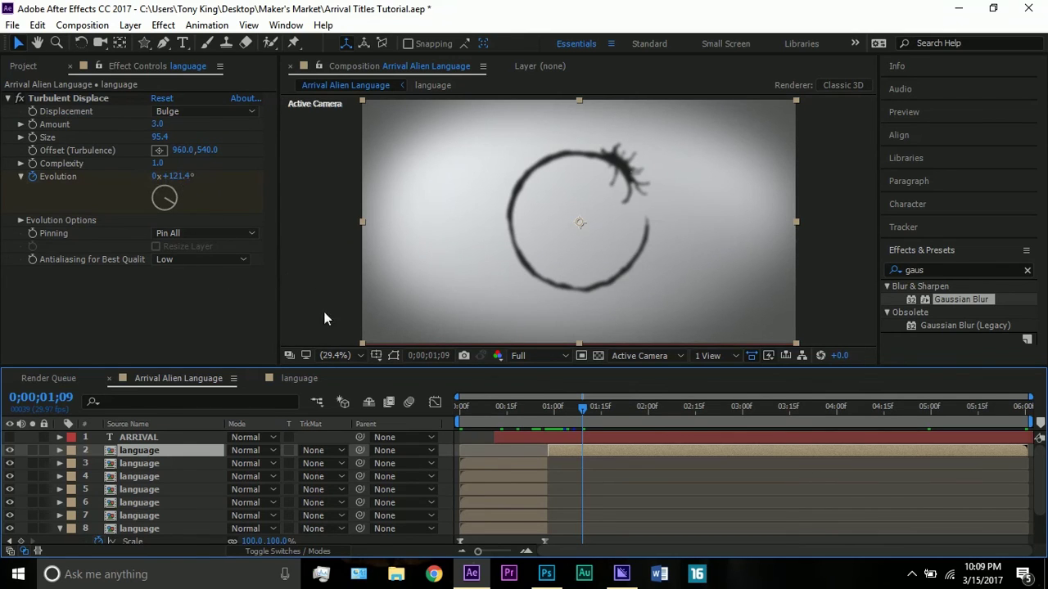
{"action": "left_click_drag", "start_coordinate": [582, 407], "coordinate": [550, 409]}
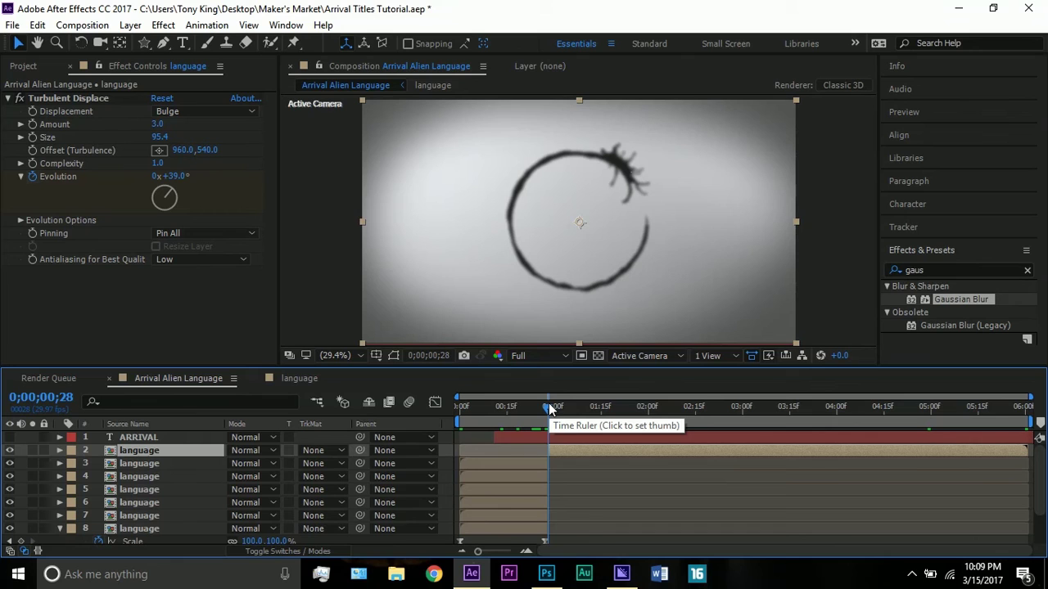
Step: Open the language composition and examine Mask 1's Mask Feather keyframes at 0;00;00;28 and 0;00;00;00
{"action": "left_click", "coordinate": [313, 377]}
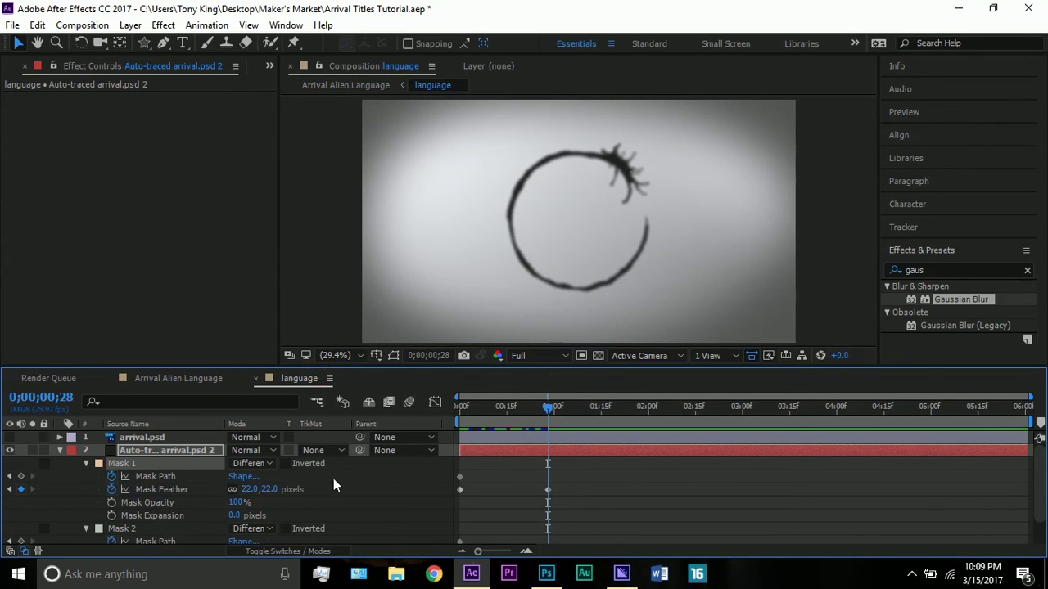
{"action": "left_click", "coordinate": [548, 490]}
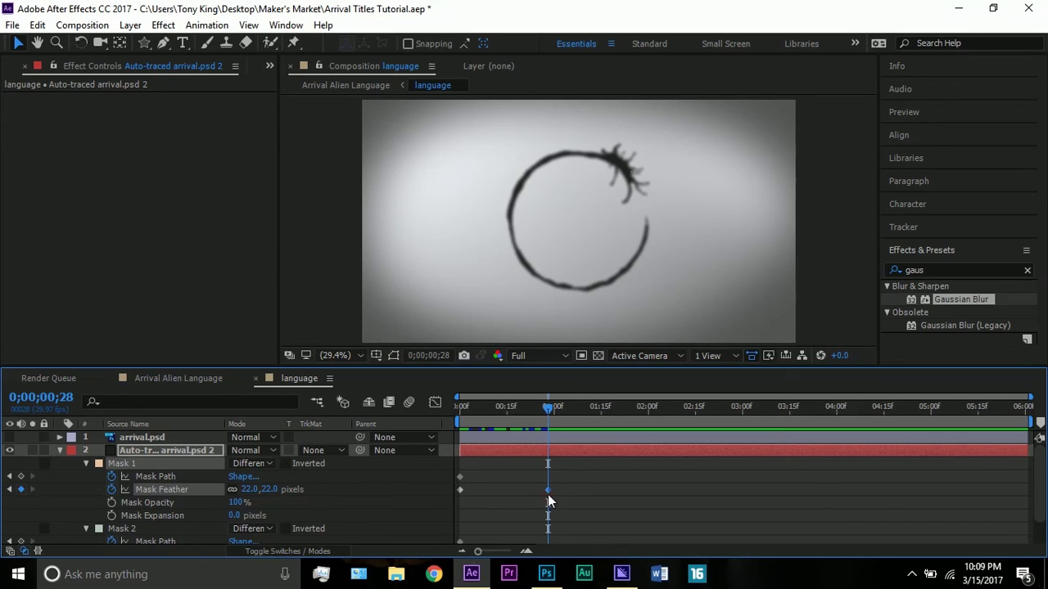
{"action": "left_click_drag", "start_coordinate": [546, 406], "coordinate": [448, 416]}
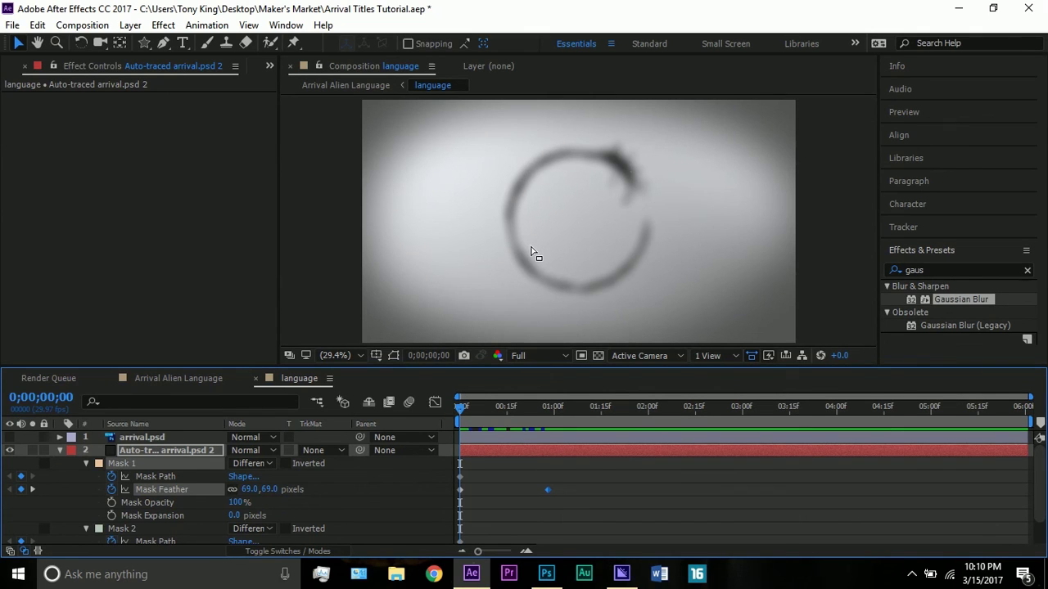
{"action": "left_click", "coordinate": [460, 491]}
{"action": "left_click_drag", "start_coordinate": [501, 409], "coordinate": [548, 413]}
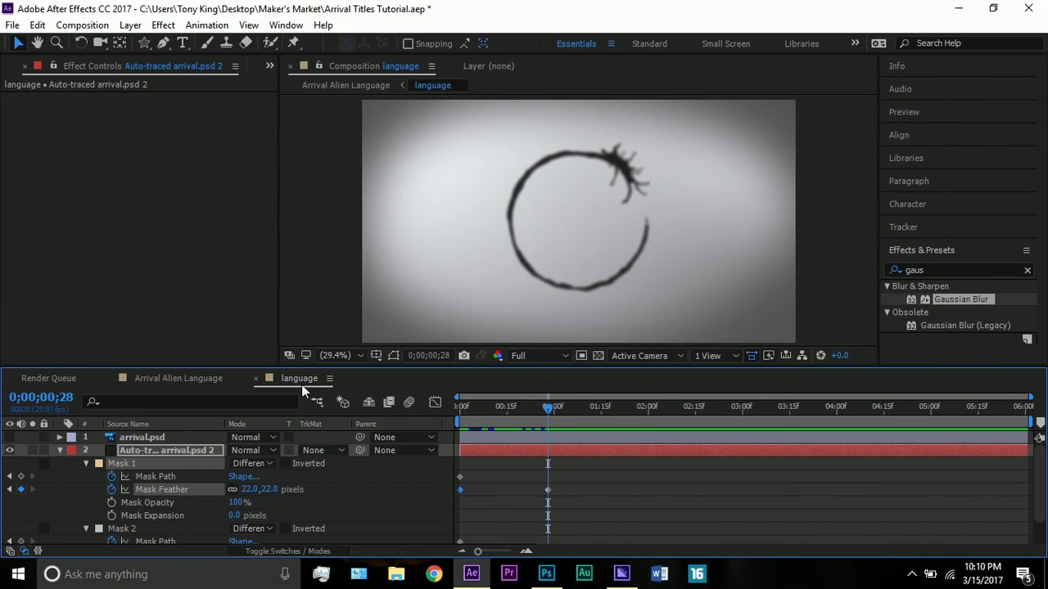
Step: Hide Dark Gray Solid 1 and Pale Blue Solid 1 in the language composition, and return to Arrival Alien Language at 0;00;01;05
{"action": "left_click", "coordinate": [184, 384]}
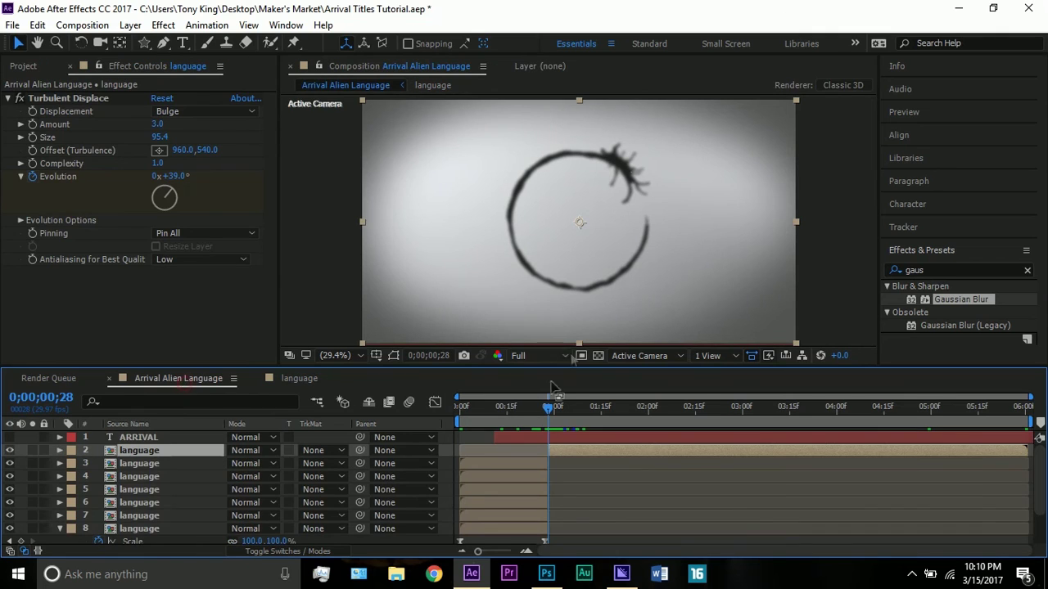
{"action": "left_click", "coordinate": [296, 380]}
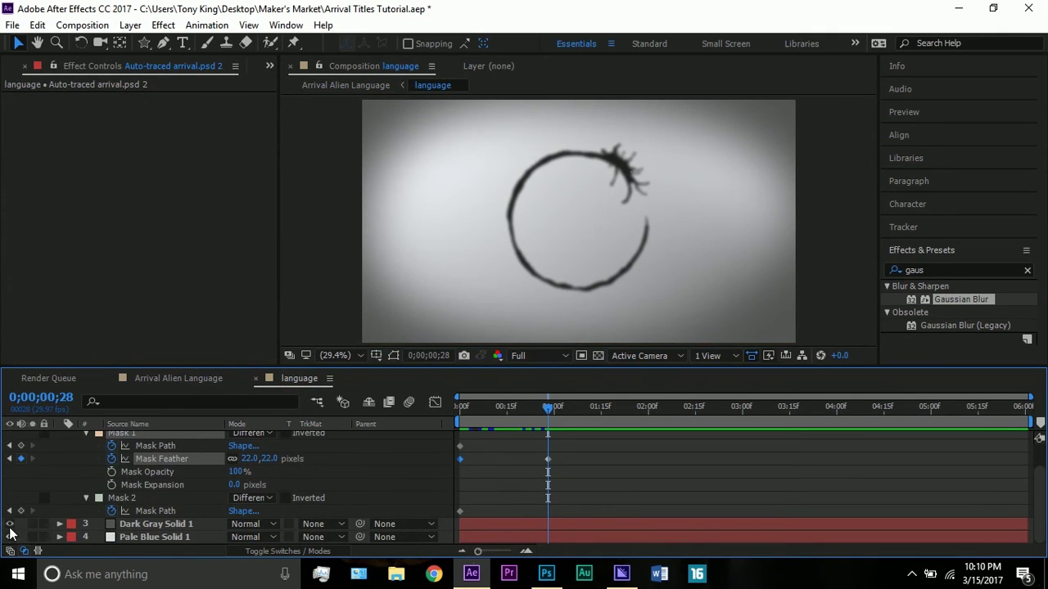
{"action": "left_click", "coordinate": [10, 537]}
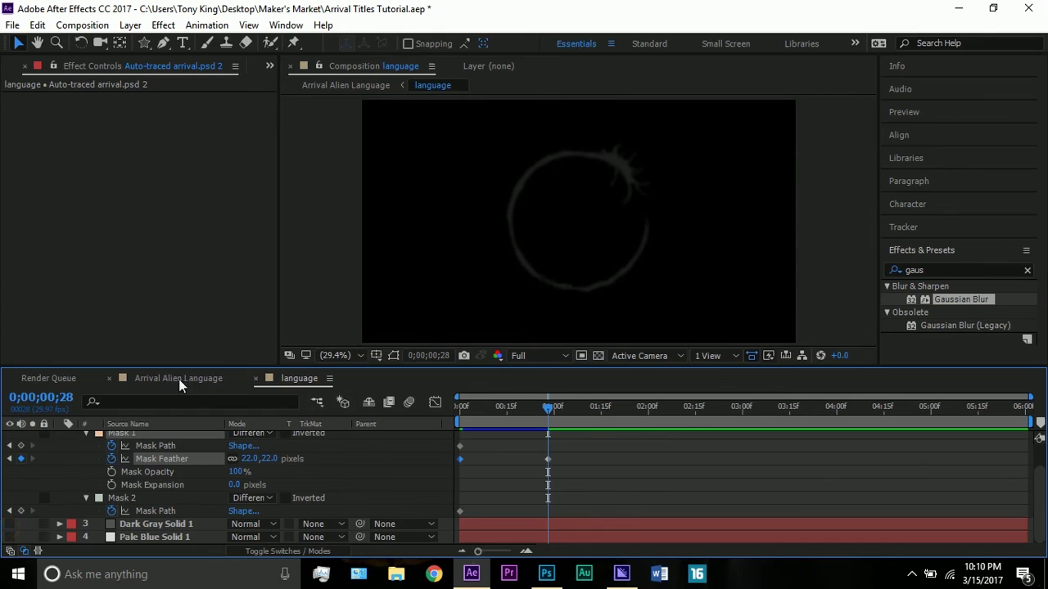
{"action": "left_click", "coordinate": [179, 378]}
{"action": "left_click", "coordinate": [570, 412]}
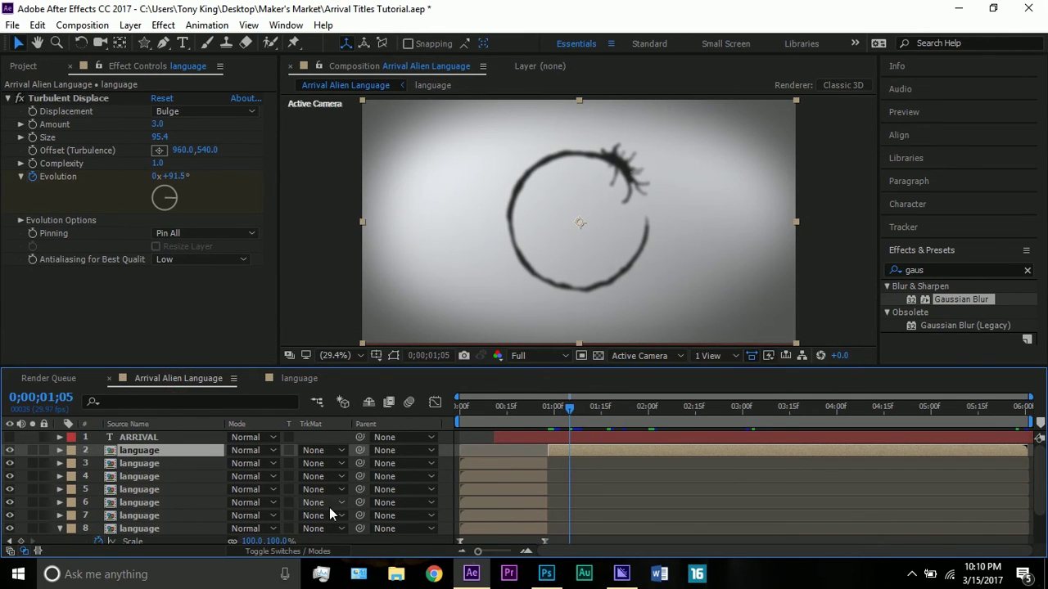
Step: Collapse the properties of language layer 8 and make the ARRIVAL text layer visible over the circle
{"action": "left_click", "coordinate": [59, 529]}
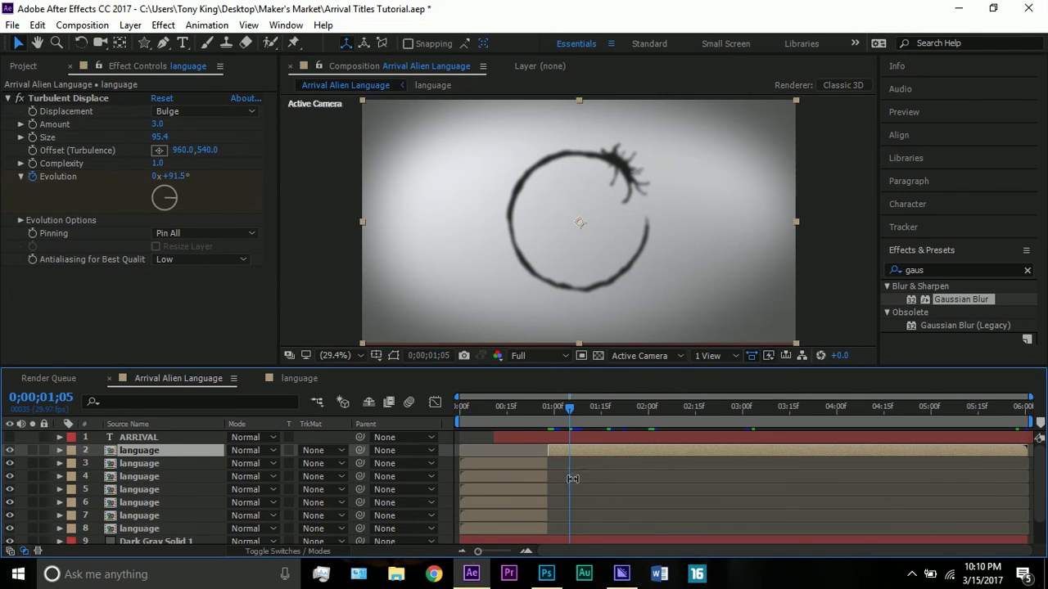
{"action": "scroll", "coordinate": [573, 478], "scroll_direction": "down", "scroll_amount": 3}
{"action": "scroll", "coordinate": [557, 478], "scroll_direction": "up", "scroll_amount": 3}
{"action": "left_click", "coordinate": [540, 440]}
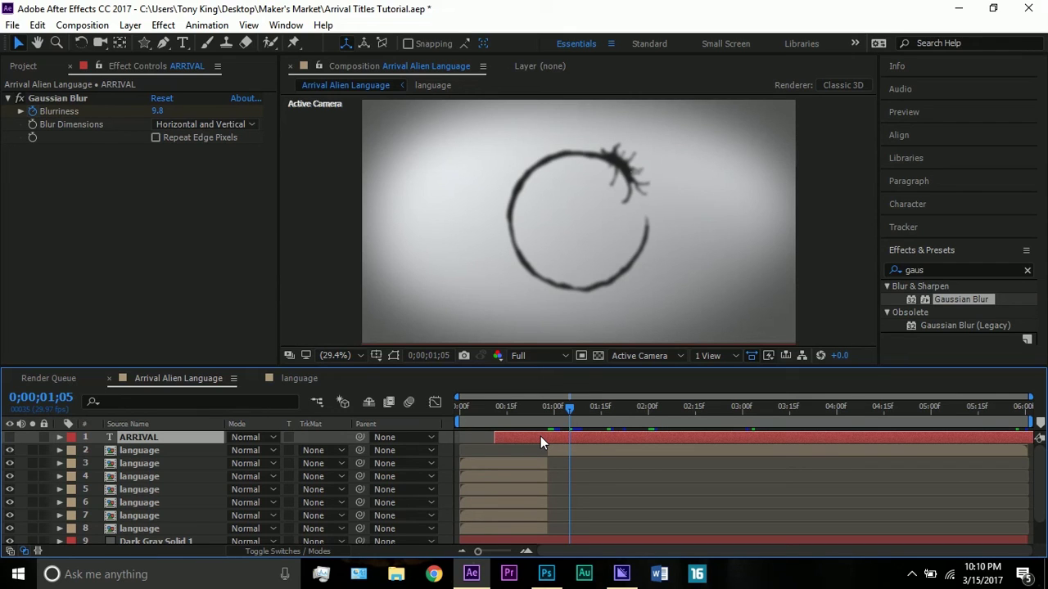
{"action": "left_click", "coordinate": [10, 437]}
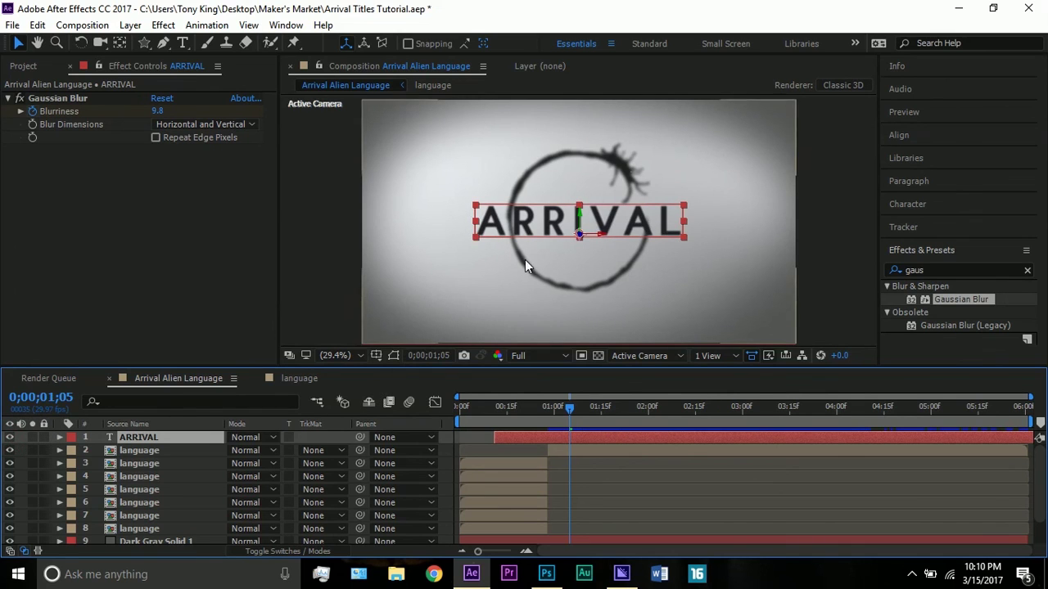
{"action": "left_click", "coordinate": [337, 316]}
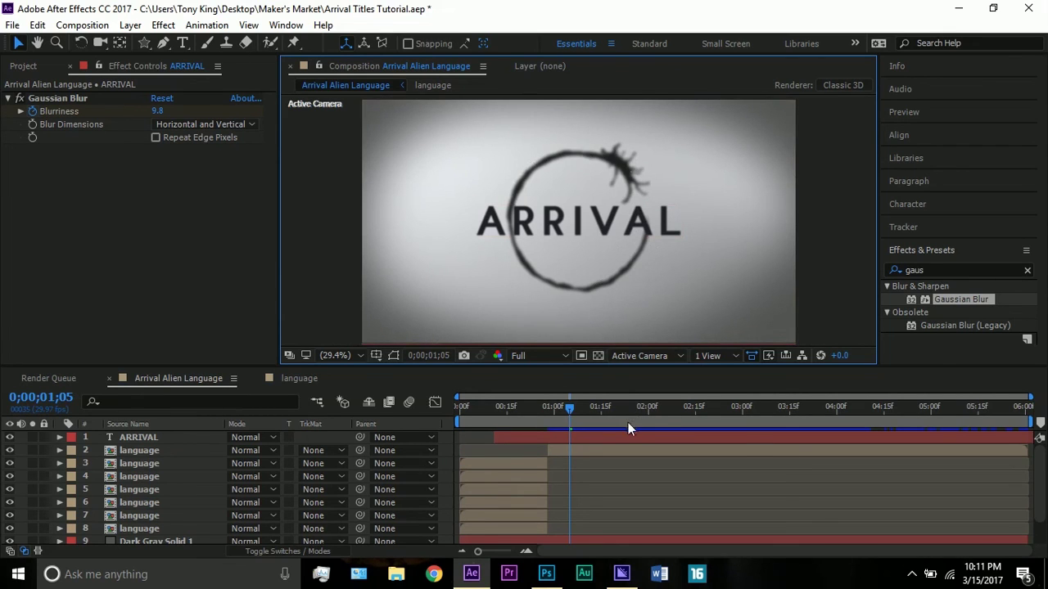
Step: Move the playhead to 0;00;01;15, examine the ARRIVAL layer's Blurriness and Opacity keyframes up to 0;00;01;28, and collapse them
{"action": "left_click", "coordinate": [601, 411]}
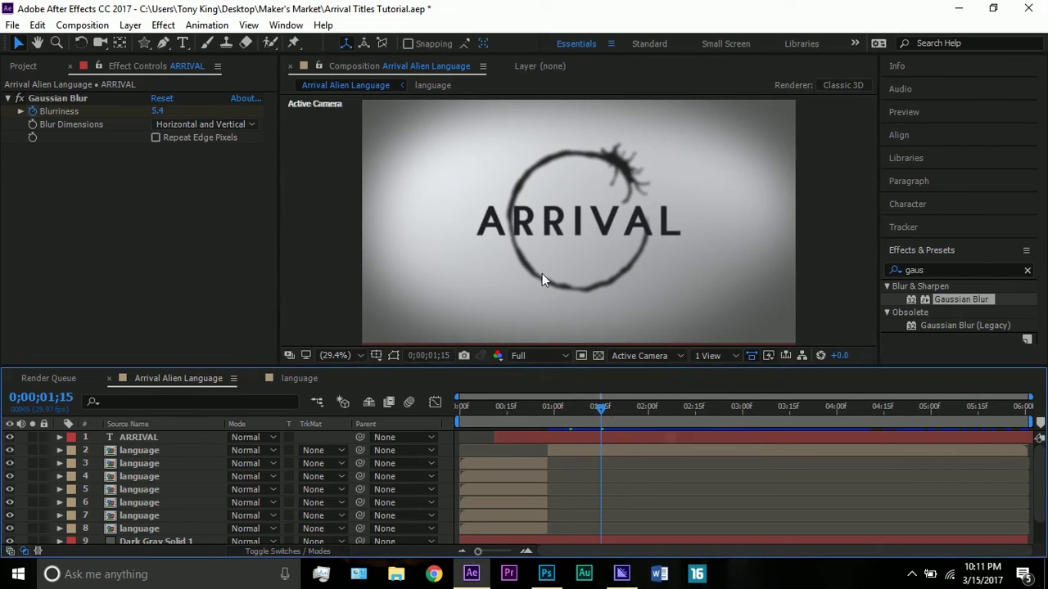
{"action": "left_click", "coordinate": [567, 439]}
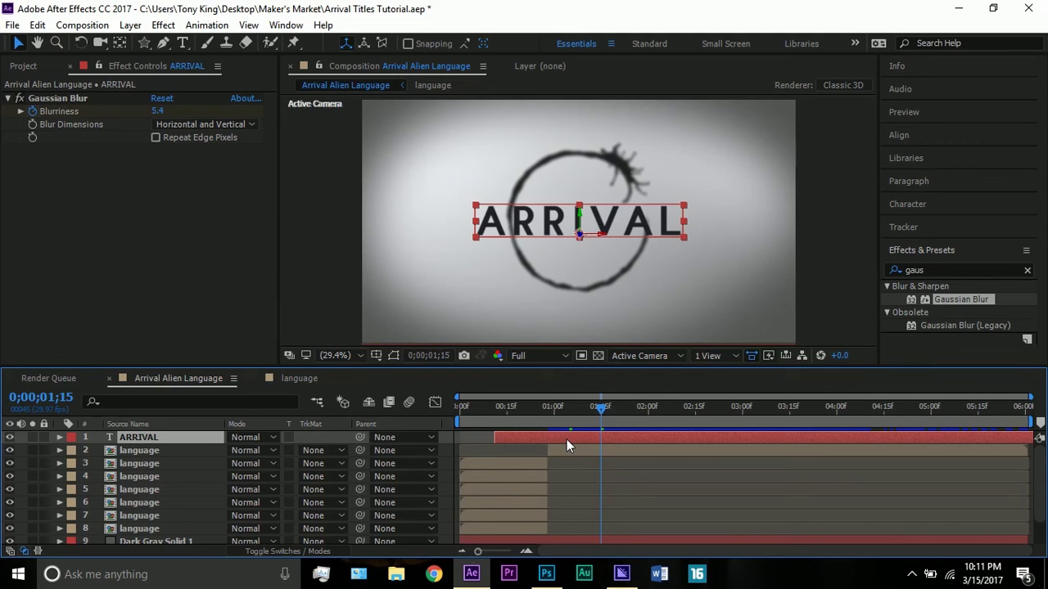
{"action": "key", "text": "u"}
{"action": "left_click_drag", "start_coordinate": [600, 424], "coordinate": [641, 426]}
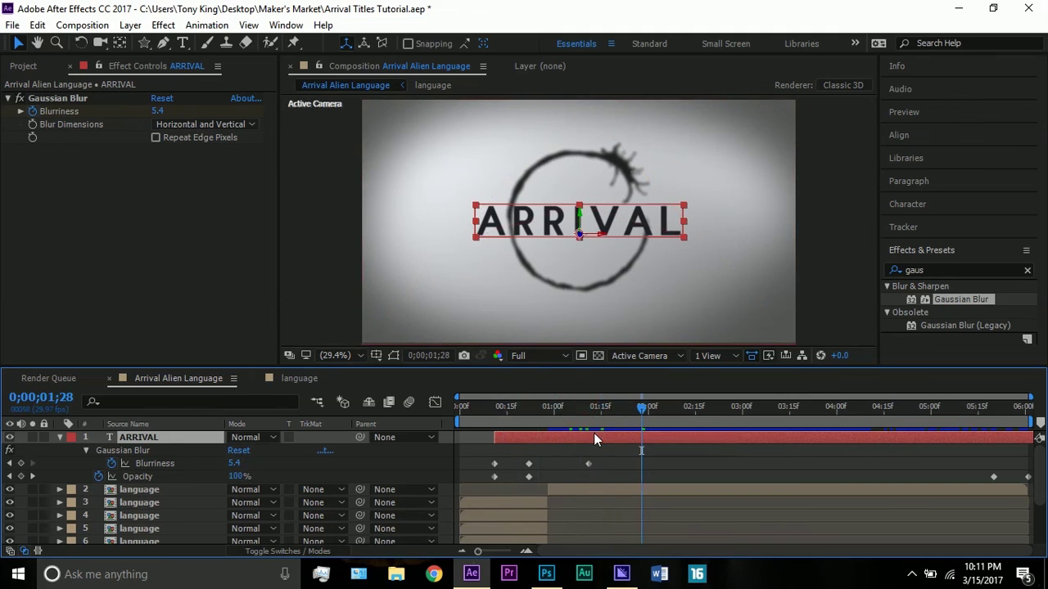
{"action": "key", "text": "u"}
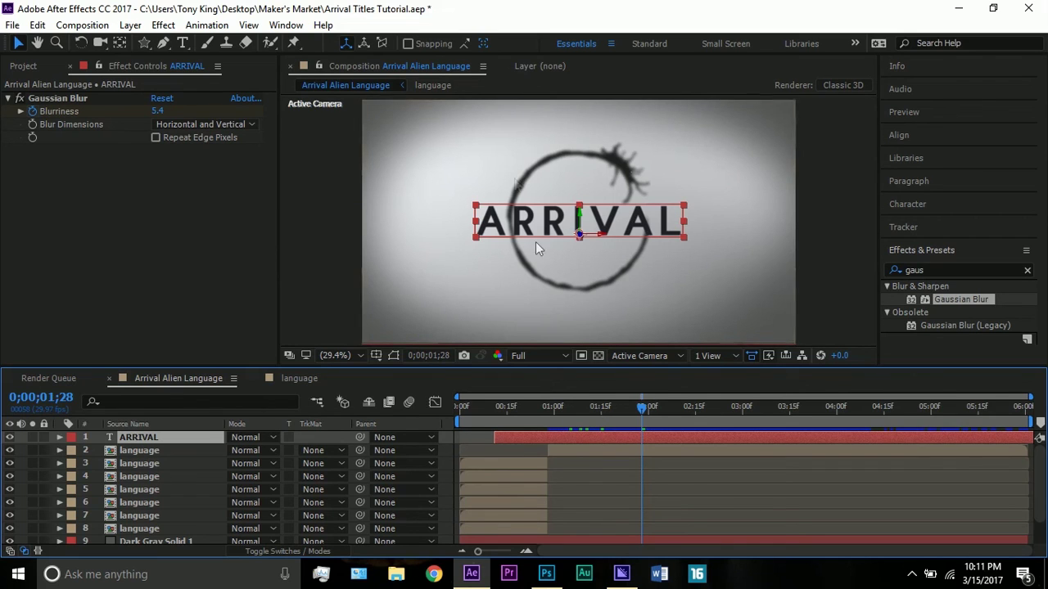
Step: Hide the selected ARRIVAL text layer and move the playhead to 0;00;01;29
{"action": "left_click", "coordinate": [816, 247]}
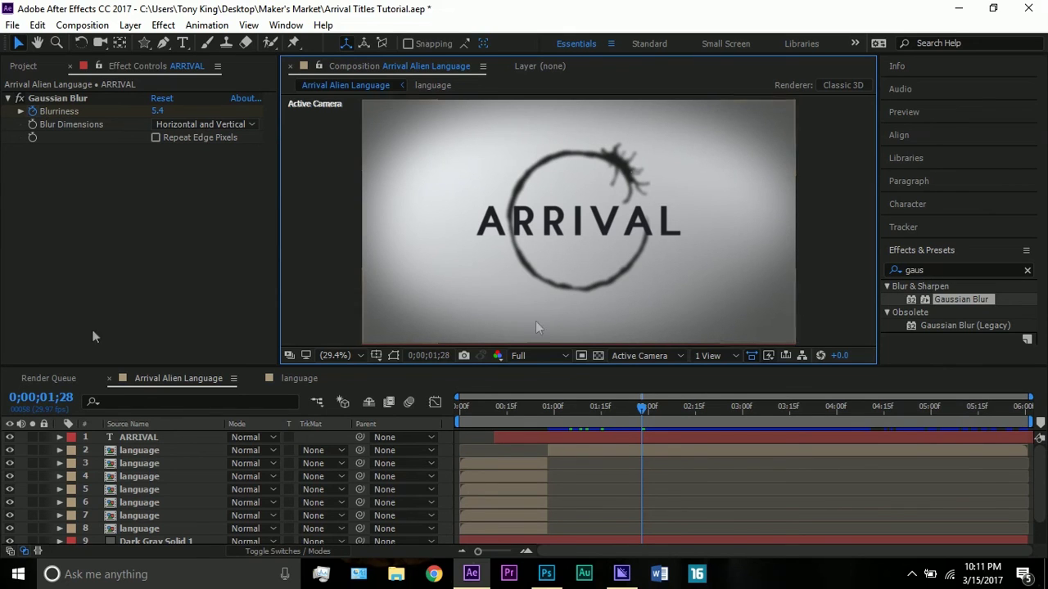
{"action": "left_click", "coordinate": [9, 437]}
{"action": "left_click", "coordinate": [139, 439]}
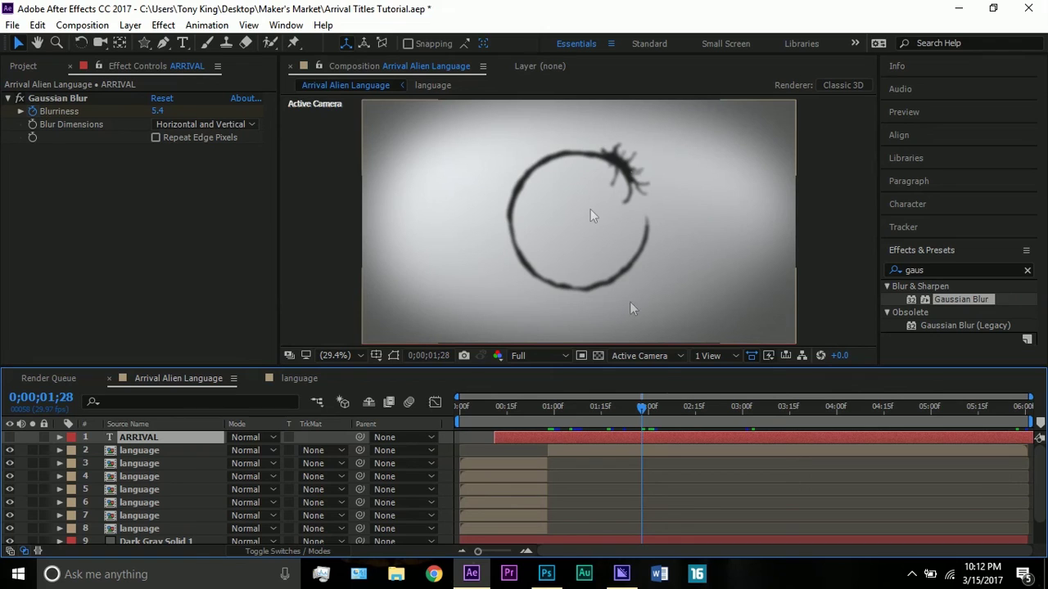
{"action": "left_click", "coordinate": [646, 407]}
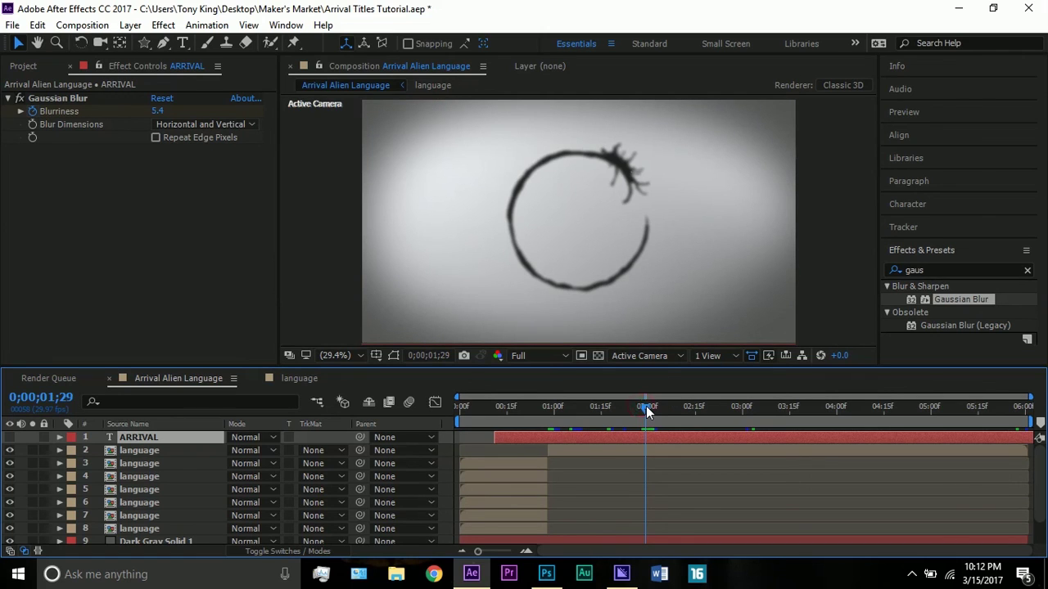